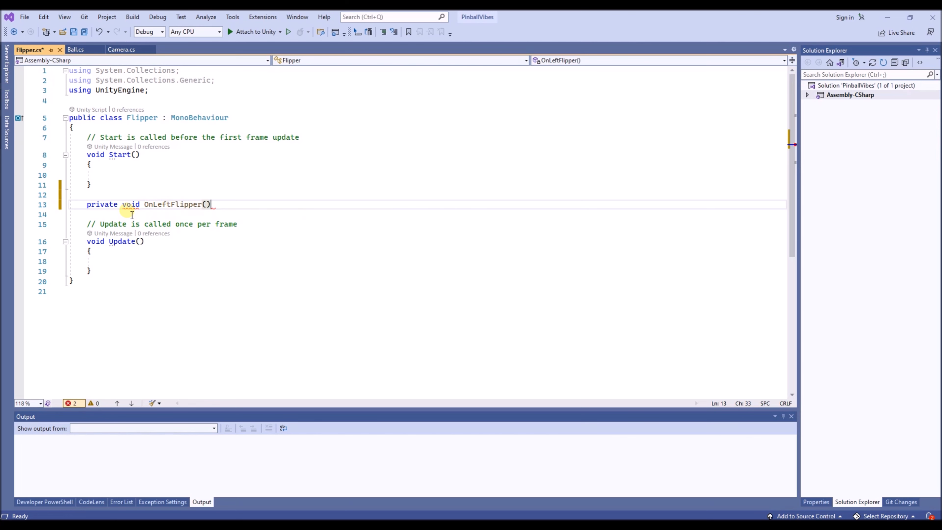
# - Give the OnLeftFlipper method an empty body and remove the stray OnApplicationPause line
pyautogui.press('Return')
pyautogui.press('Return')
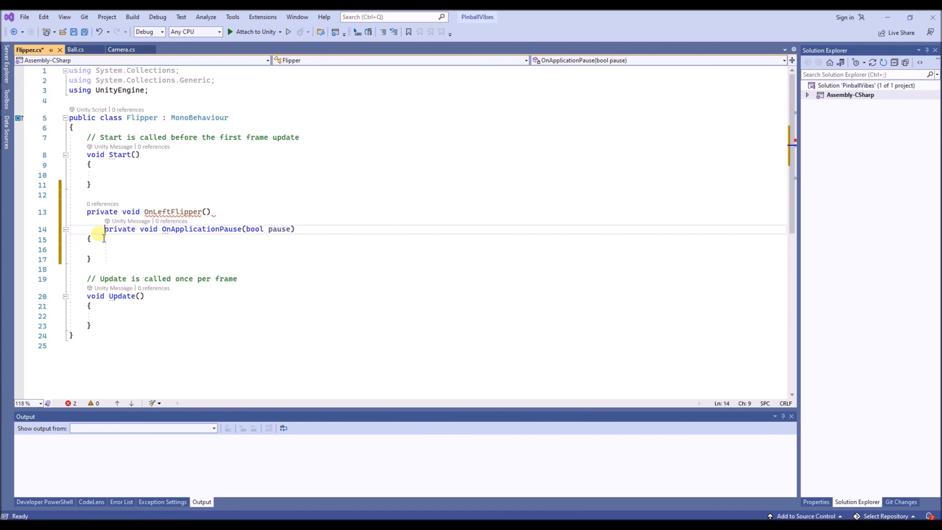
pyautogui.tripleClick(99, 232)
pyautogui.press('Delete')
# - Add an InputValue parameter named value to the OnLeftFlipper method
pyautogui.click(206, 212)
pyautogui.write('InputValue va')
pyautogui.press('Return')
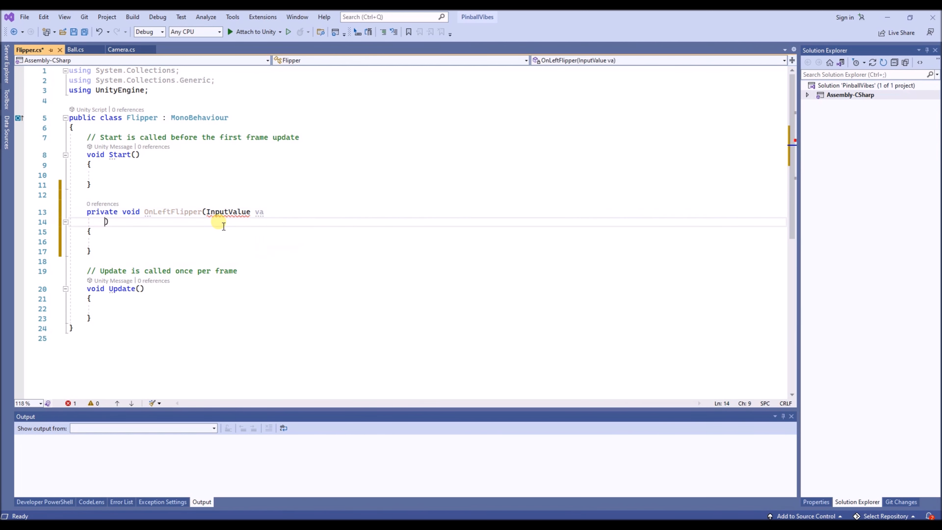
pyautogui.press('BackSpace')
pyautogui.write('l')
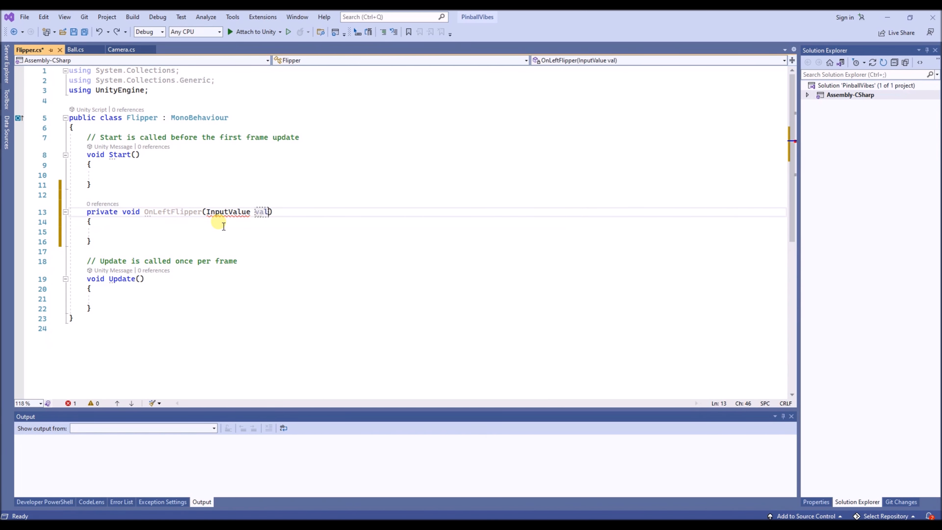
pyautogui.write('ue')
pyautogui.click(224, 225)
# - Resolve the unknown InputValue type by adding the using UnityEngine.InputSystem directive
pyautogui.moveTo(219, 213)
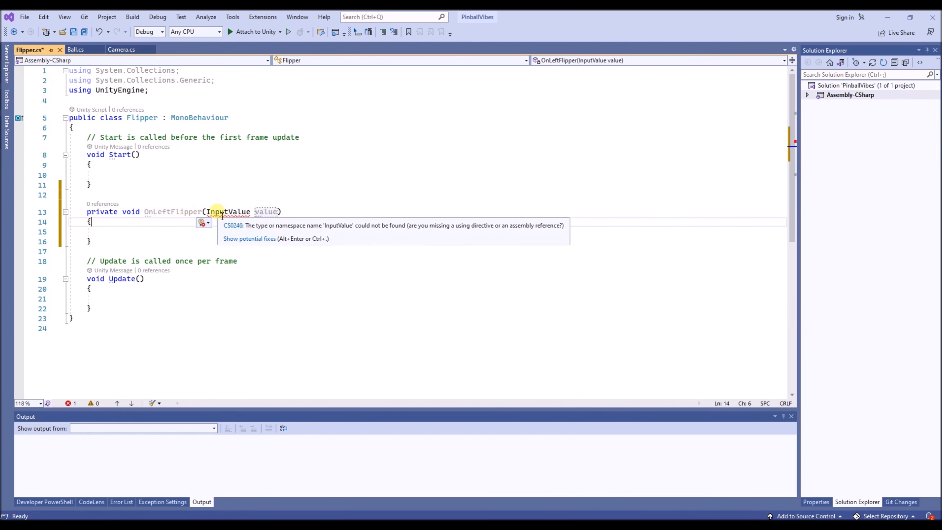
pyautogui.click(232, 238)
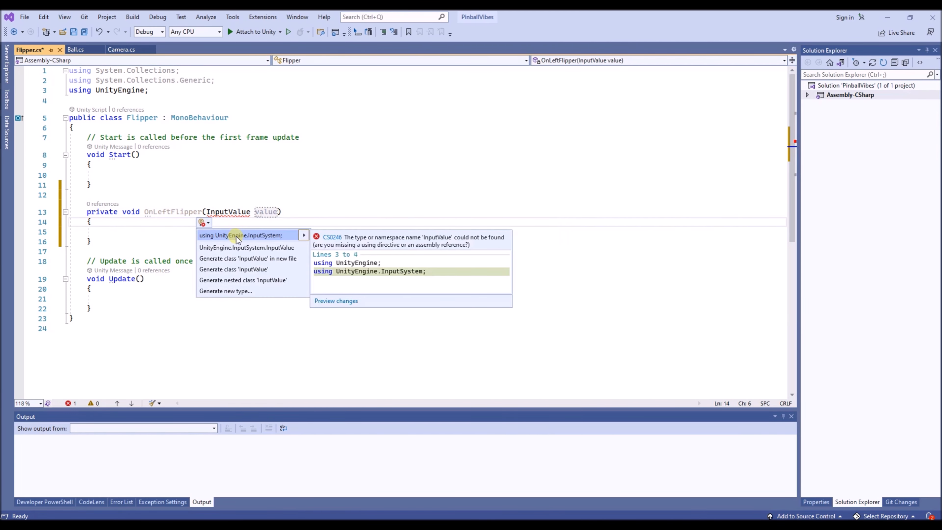
pyautogui.click(237, 236)
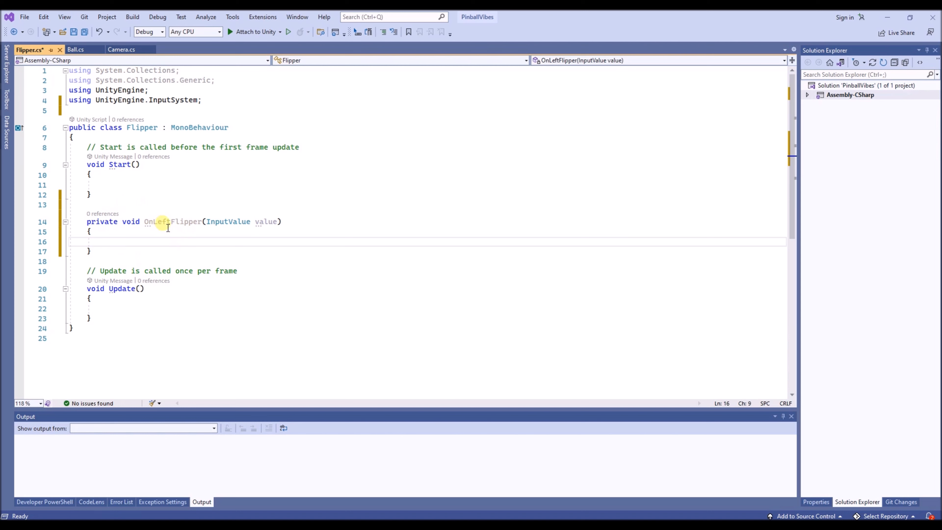
# - Switch to Unity and check the OnLeftFlipper name against the actions in the PinballVibes input asset, returning to Flipper.cs
pyautogui.moveTo(153, 222); pyautogui.dragTo(205, 225)
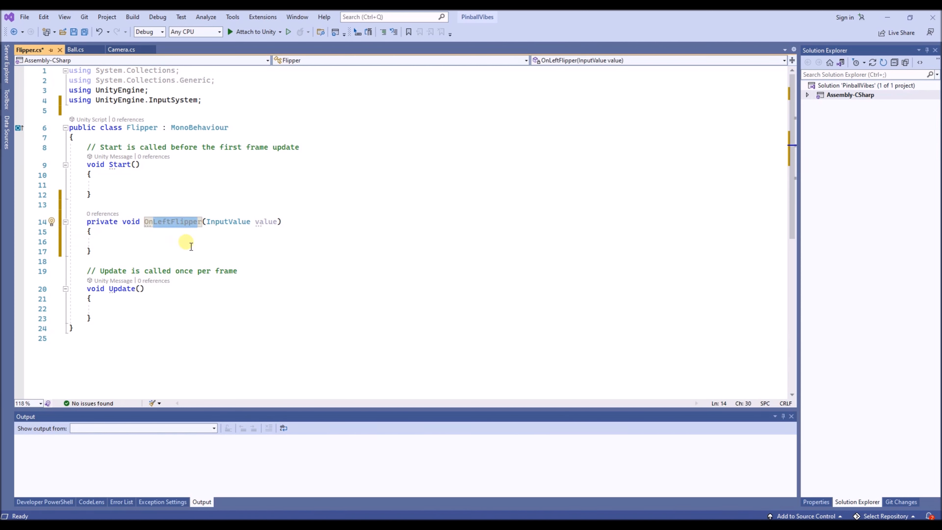
pyautogui.click(153, 223)
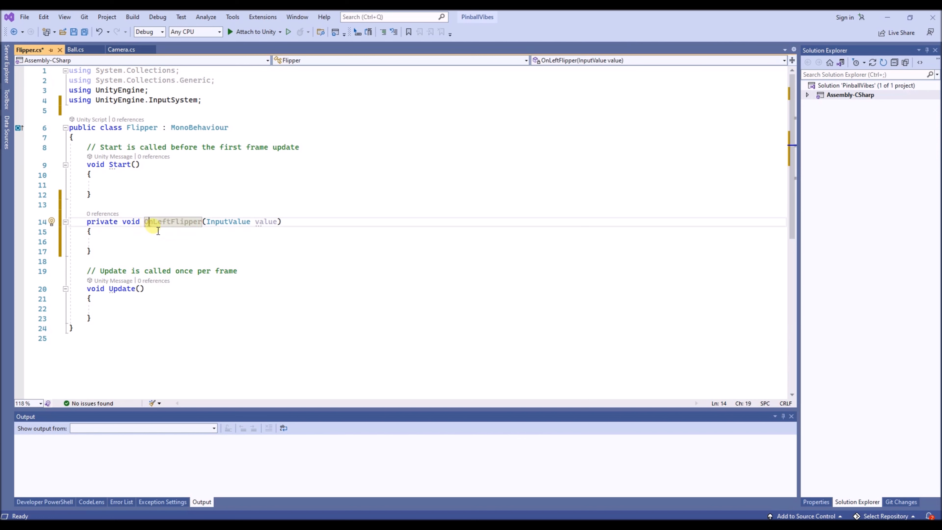
pyautogui.moveTo(158, 227); pyautogui.dragTo(203, 223)
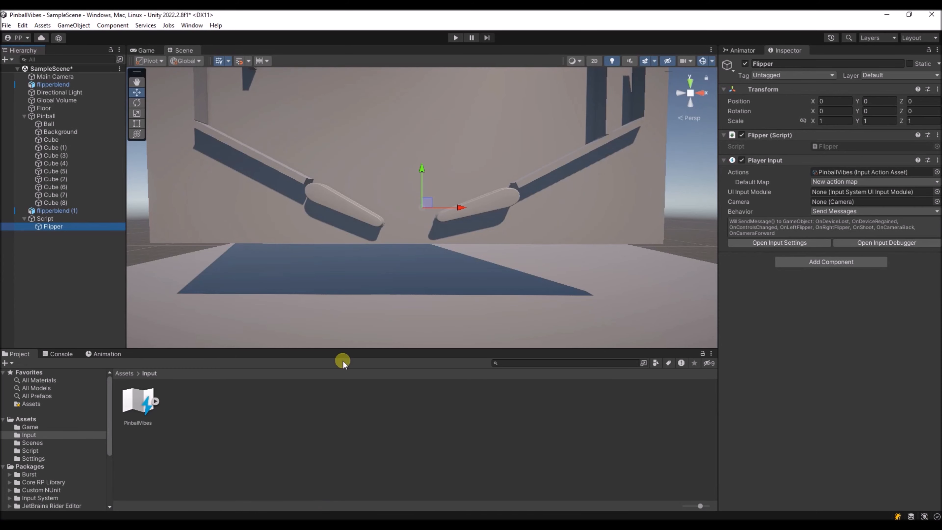
pyautogui.doubleClick(139, 402)
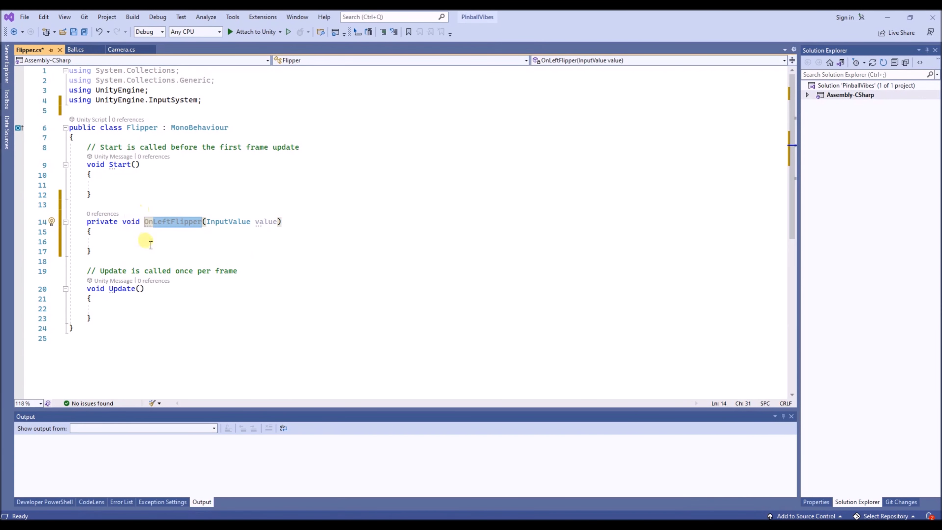
pyautogui.click(147, 242)
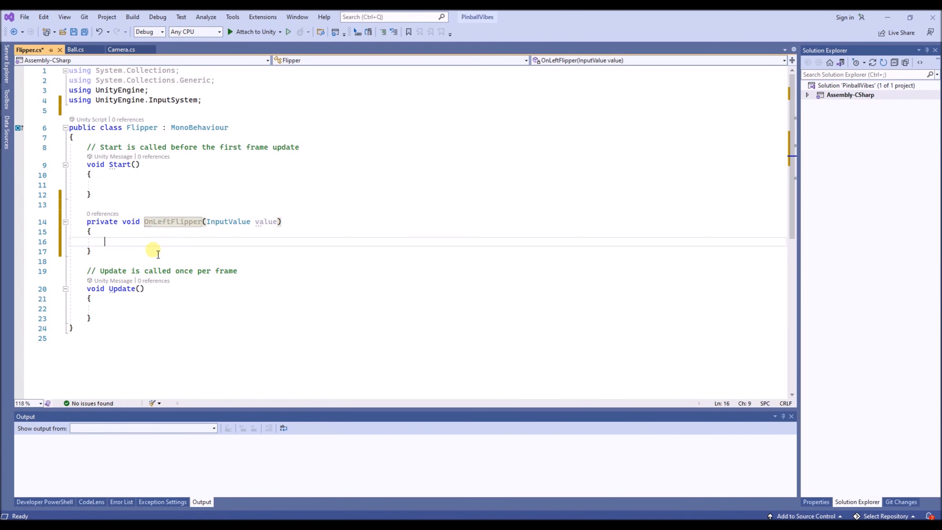
pyautogui.moveTo(246, 230)
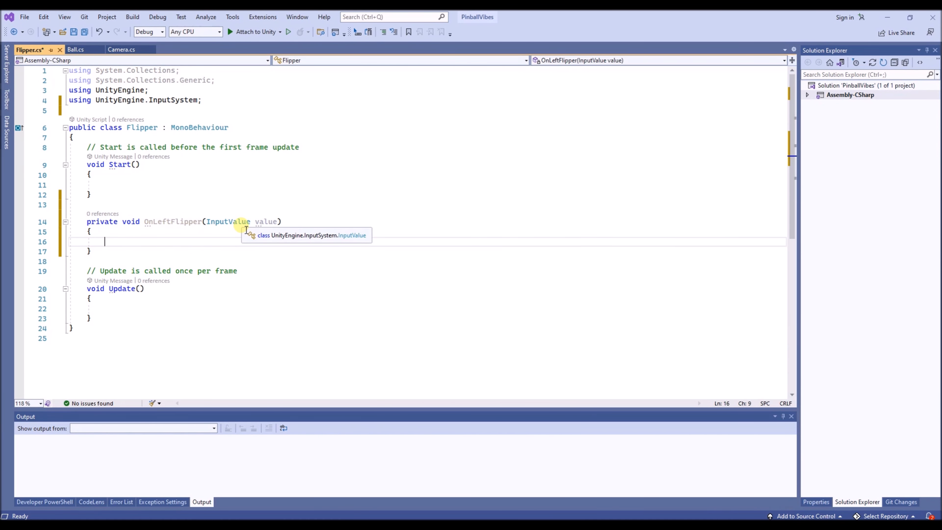
# - Duplicate the whole OnLeftFlipper method directly below the original
pyautogui.moveTo(91, 251); pyautogui.dragTo(73, 230)
pyautogui.hotkey('ctrl', 'c')
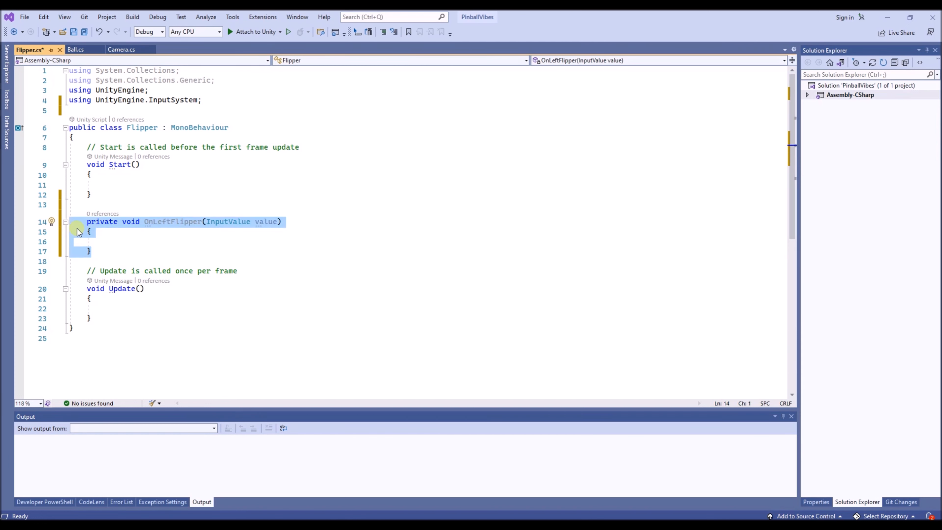
pyautogui.press('Down')
pyautogui.press('Down')
pyautogui.press('Up')
pyautogui.press('Left')
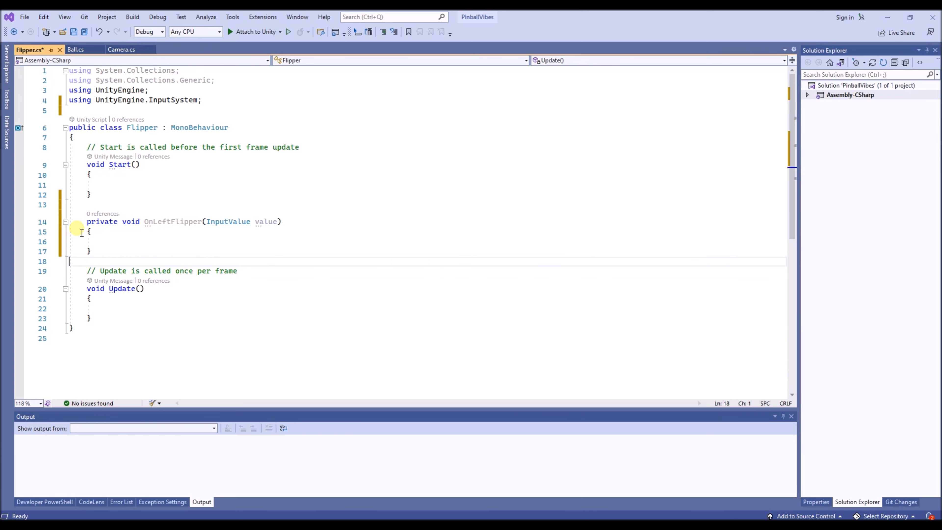
pyautogui.hotkey('ctrl', 'v')
pyautogui.press('Return')
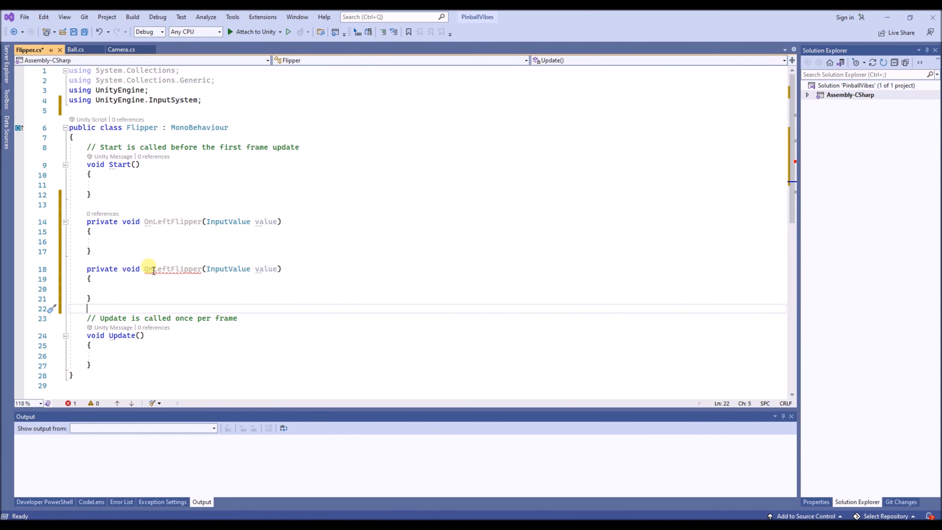
# - Rename the duplicated method to OnRightFlipper
pyautogui.click(154, 271)
pyautogui.write('Right')
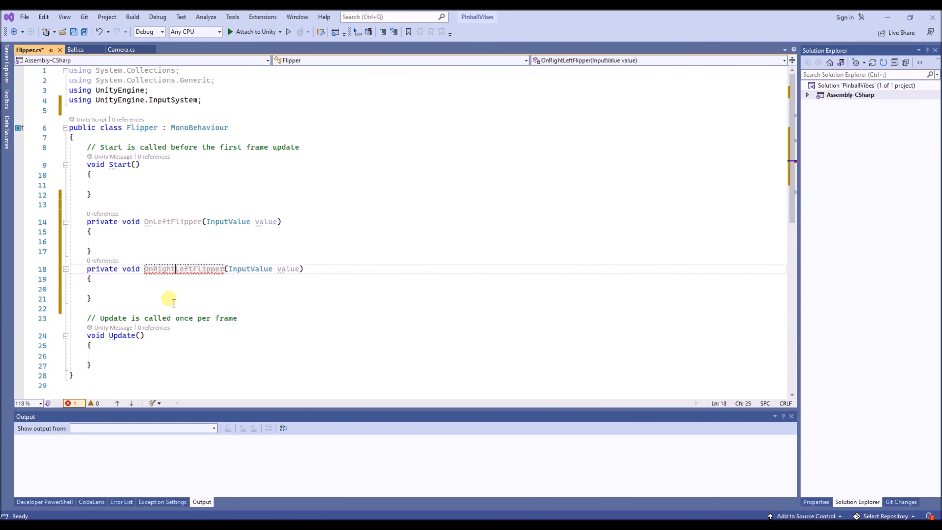
pyautogui.press('Delete')
pyautogui.press('Delete')
pyautogui.press('Delete')
pyautogui.press('Delete')
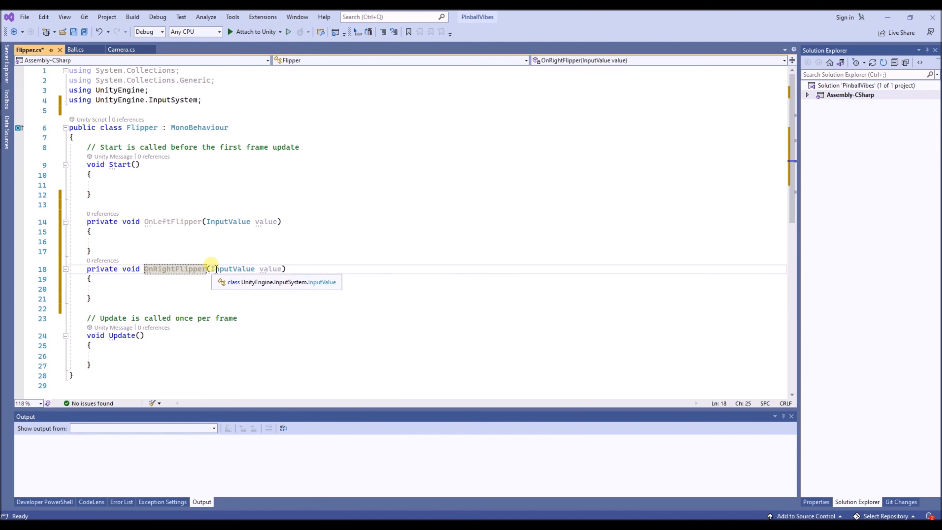
# - Declare the private bool fields leftFlipperPressed and rightFlipperPressed at the beginning of the Flipper class
pyautogui.click(129, 131)
pyautogui.click(120, 140)
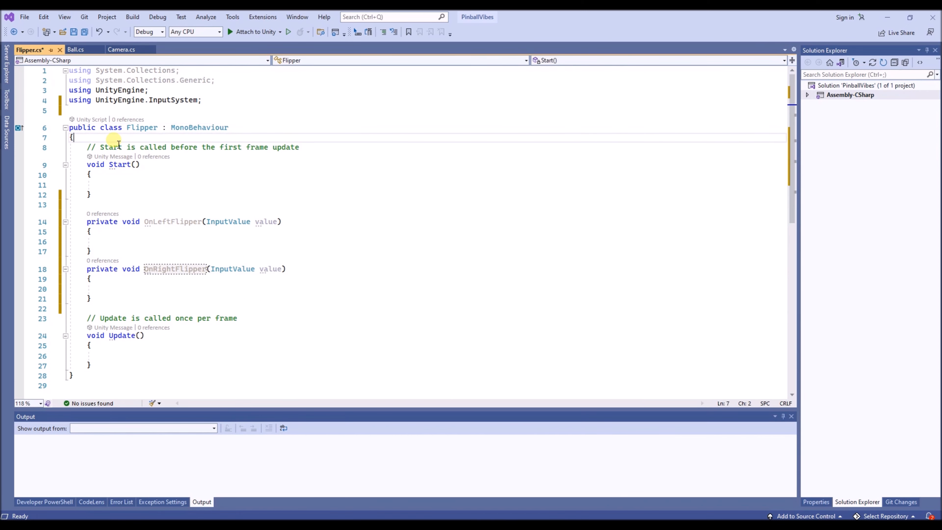
pyautogui.press('Return')
pyautogui.press('Return')
pyautogui.press('Up')
pyautogui.write('pri')
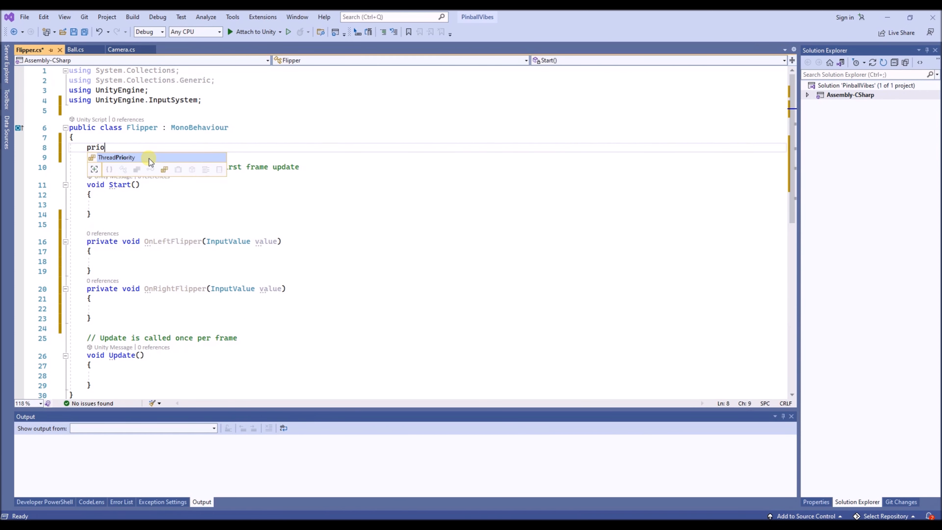
pyautogui.write('vate')
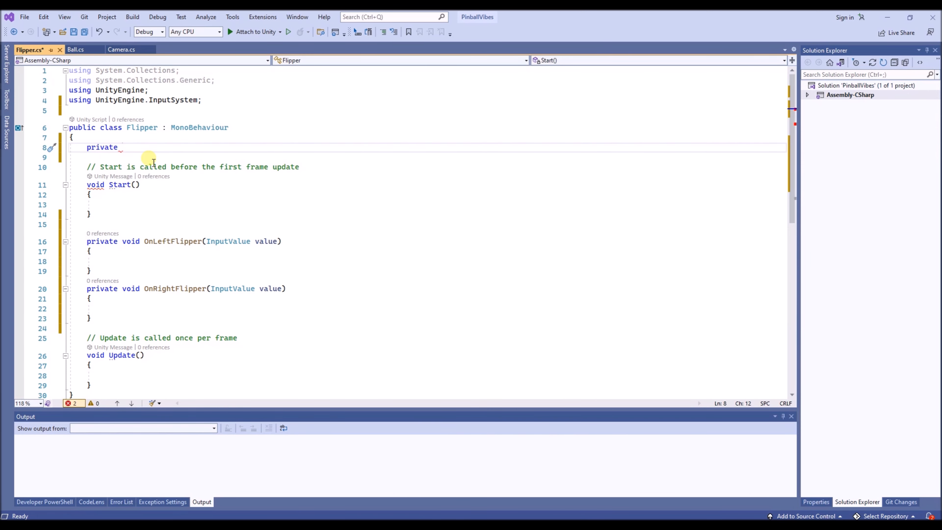
pyautogui.write(' bool leftFlipper')
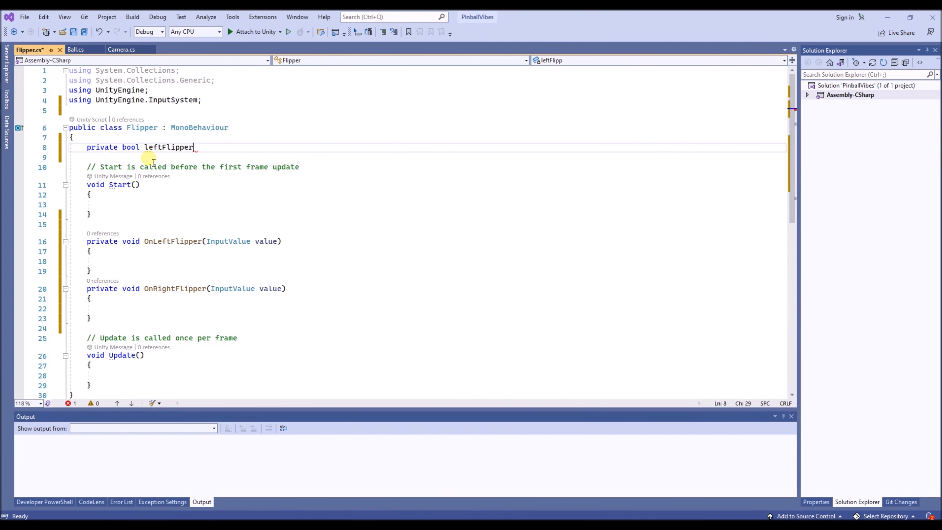
pyautogui.write('Pressed,')
pyautogui.press('Tab')
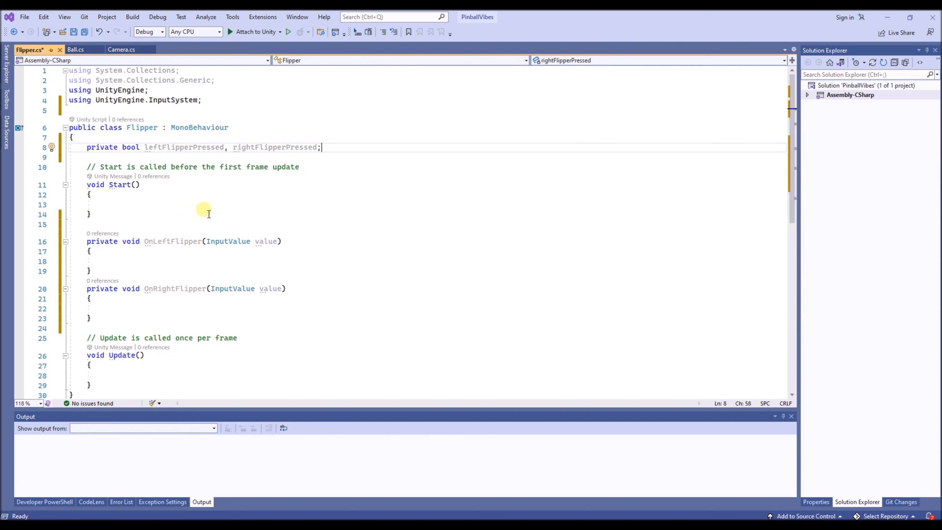
# - In OnLeftFlipper, assign value.isPressed to leftFlipperPressed
pyautogui.doubleClick(182, 148)
pyautogui.hotkey('ctrl', 'c')
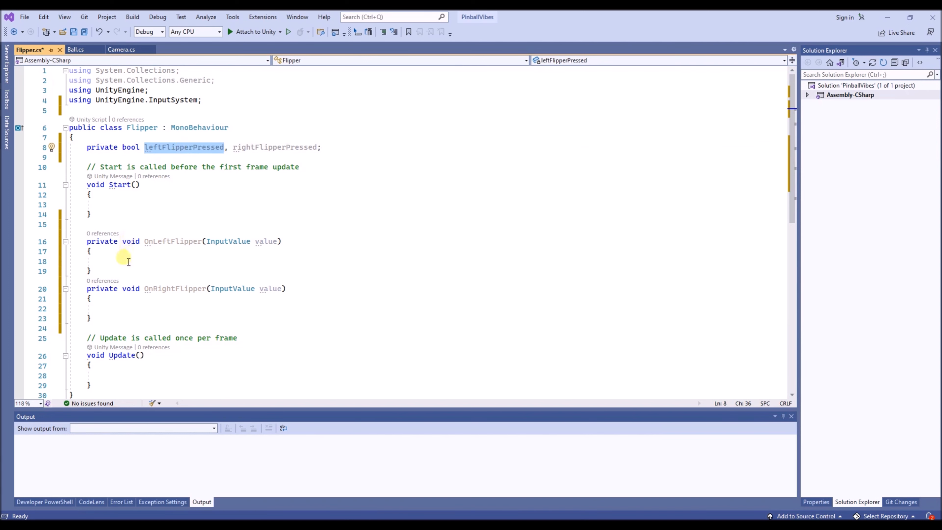
pyautogui.click(126, 261)
pyautogui.hotkey('ctrl', 'v')
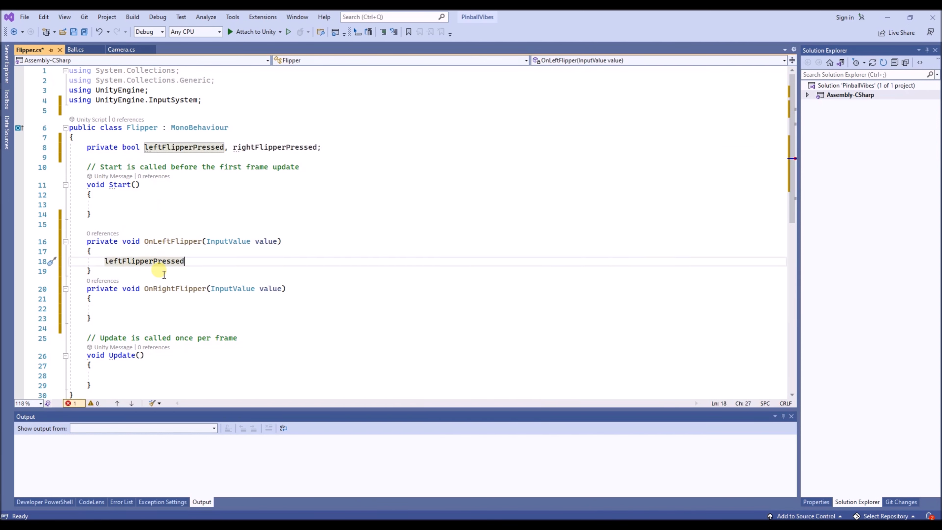
pyautogui.write('= va')
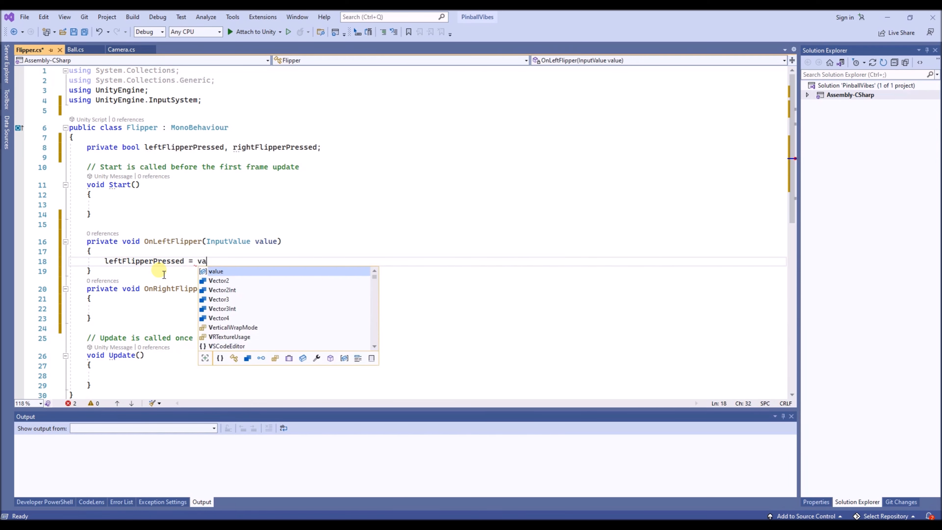
pyautogui.write('lue.')
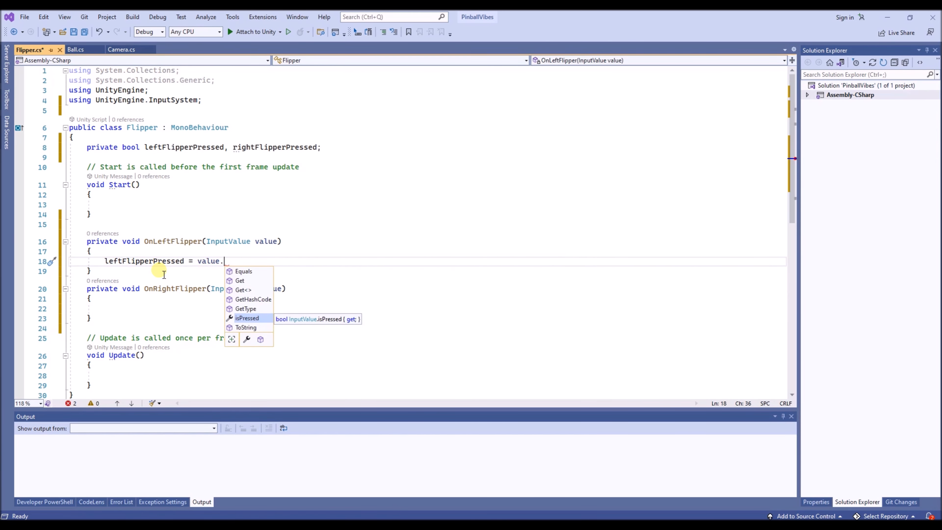
pyautogui.write('isPressed;')
# - In OnRightFlipper, write an assignment that sets rightFlipperPressed from a member of value
pyautogui.click(159, 308)
pyautogui.write('rightFlipperPressed = v')
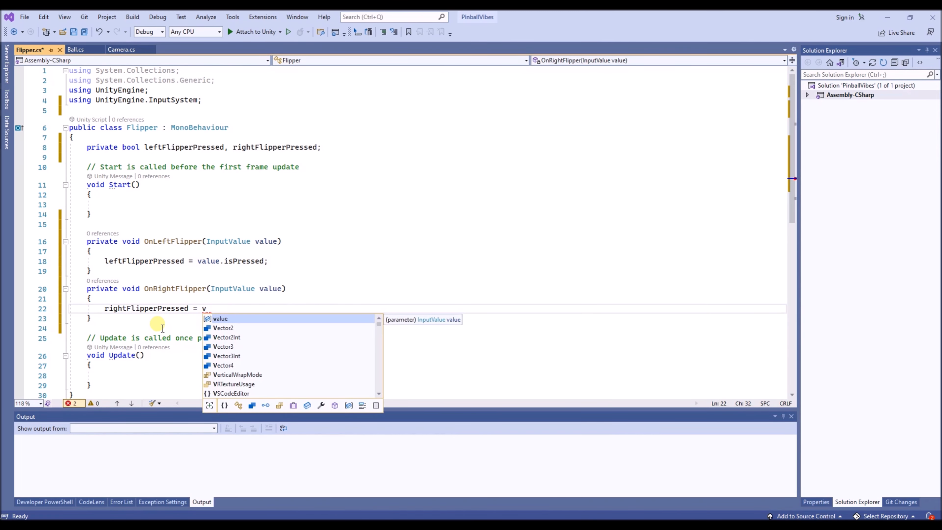
pyautogui.press('Tab')
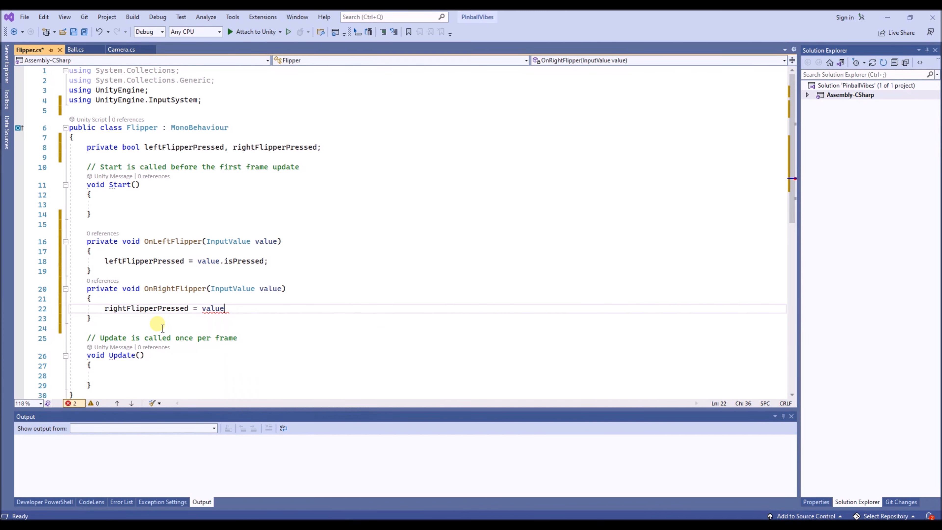
pyautogui.write('.')
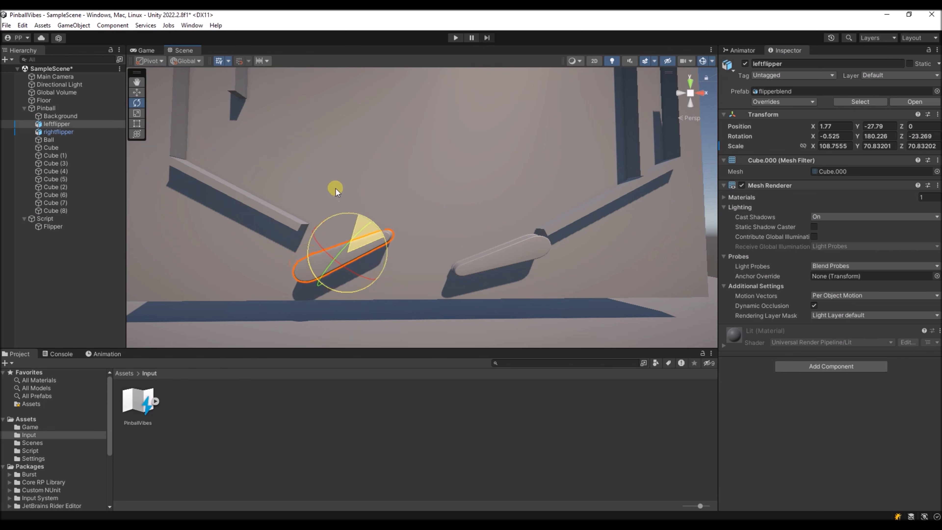
# - Switch to Unity and rotate the leftflipper object to a Z rotation of about 23.5
pyautogui.moveTo(336, 188); pyautogui.dragTo(375, 236)
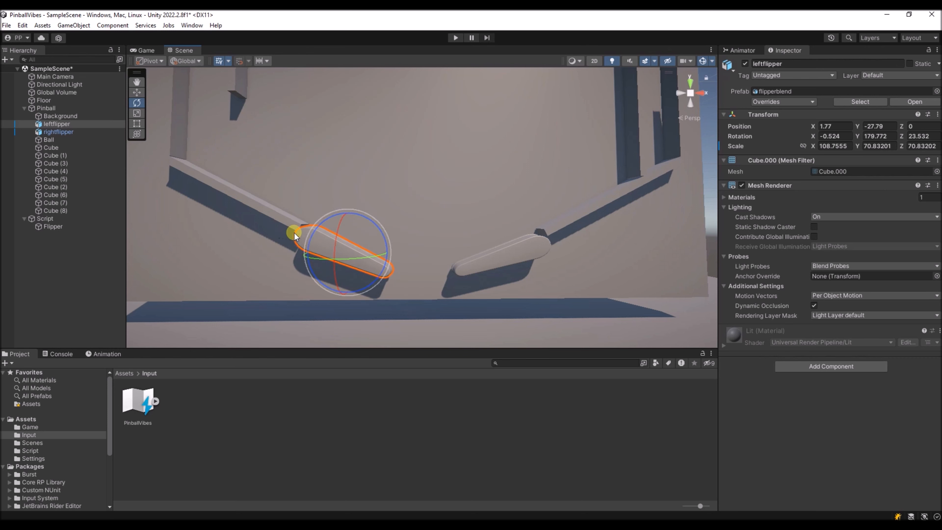
pyautogui.moveTo(327, 262)
pyautogui.mouseDown(button='right')
pyautogui.moveTo(344, 266)
pyautogui.moveTo(310, 266)
pyautogui.mouseUp(button='right')
# - Create an empty child object under Pinball and make leftflipper its child
pyautogui.rightClick(46, 109)
pyautogui.click(74, 234)
pyautogui.moveTo(60, 219); pyautogui.dragTo(60, 123)
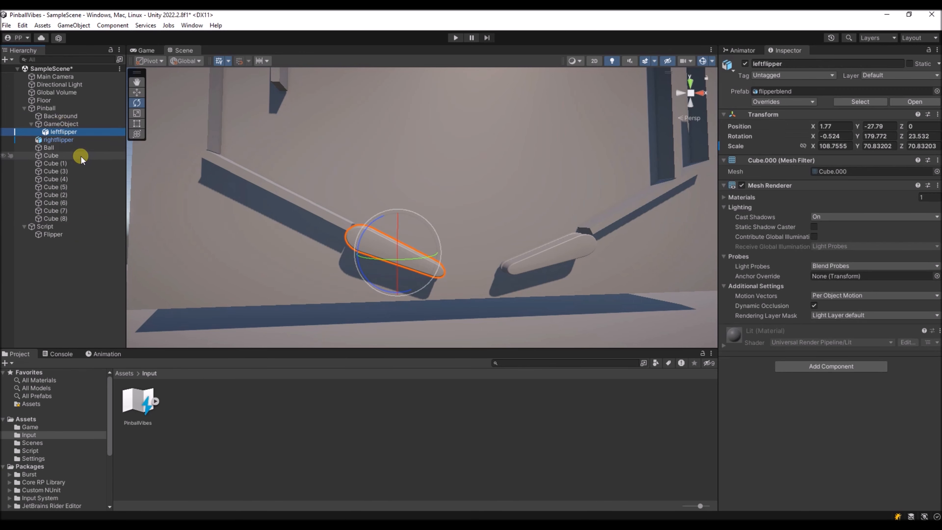
# - Move leftflipper within its new parent to about X 4.9, Y -29.24
pyautogui.click(60, 126)
pyautogui.click(63, 132)
pyautogui.press('w')
pyautogui.moveTo(436, 252); pyautogui.dragTo(451, 239)
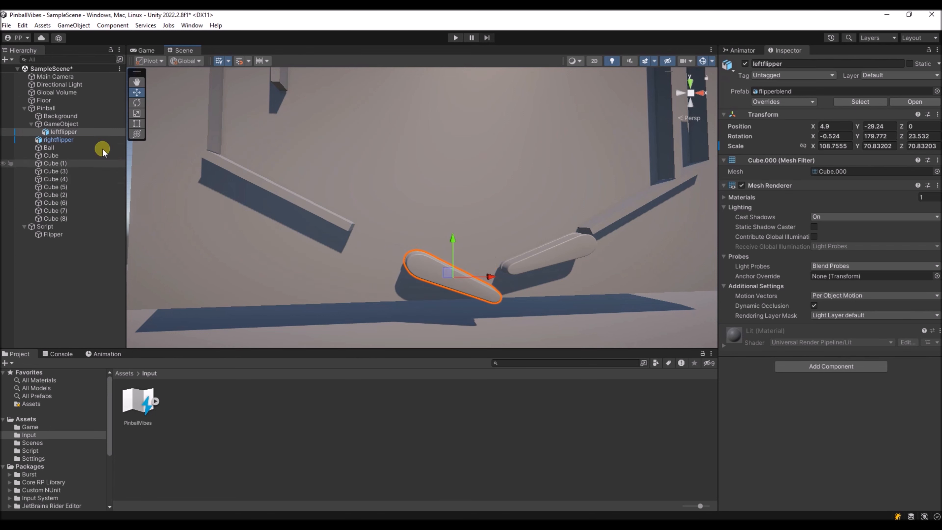
# - Rotate the leftflipper's parent GameObject about the Z axis to about 37.4 degrees
pyautogui.click(59, 124)
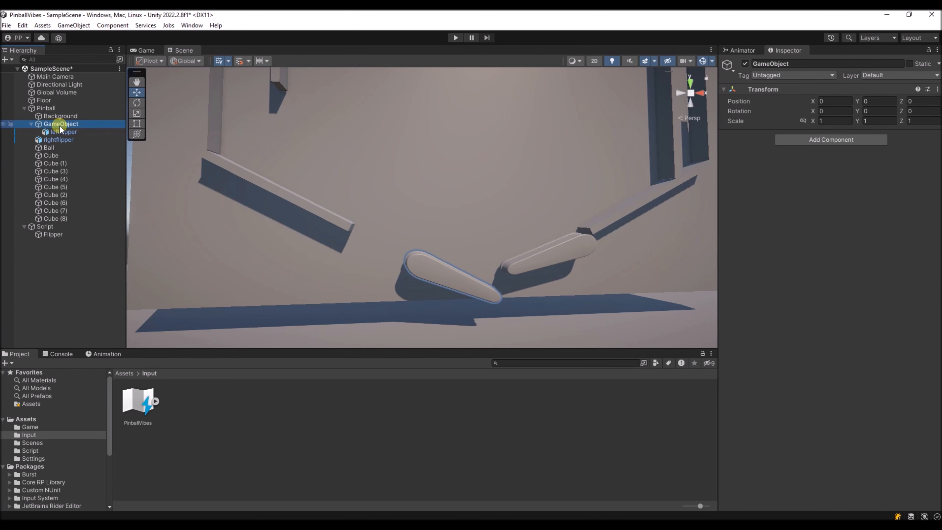
pyautogui.click(136, 103)
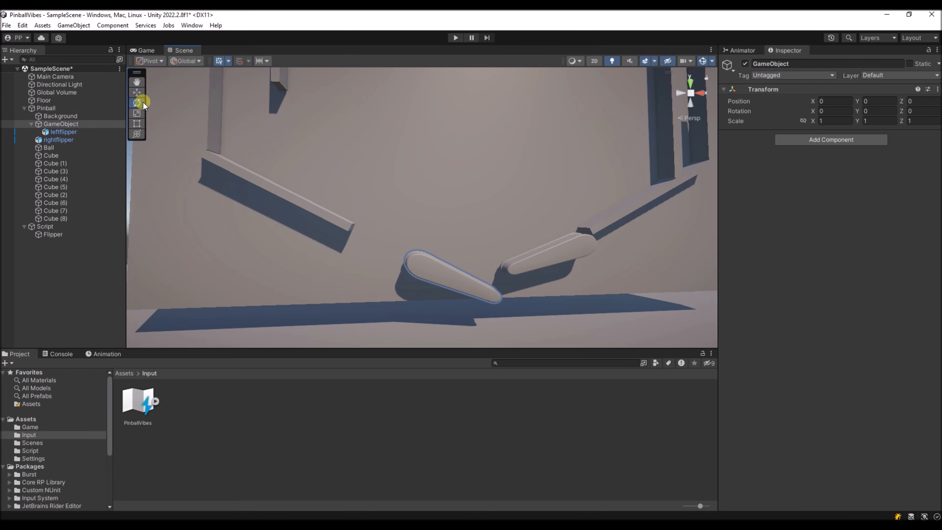
pyautogui.keyDown('alt'); pyautogui.moveTo(401, 251); pyautogui.dragTo(408, 140); pyautogui.keyUp('alt')
pyautogui.press('w')
pyautogui.press('e')
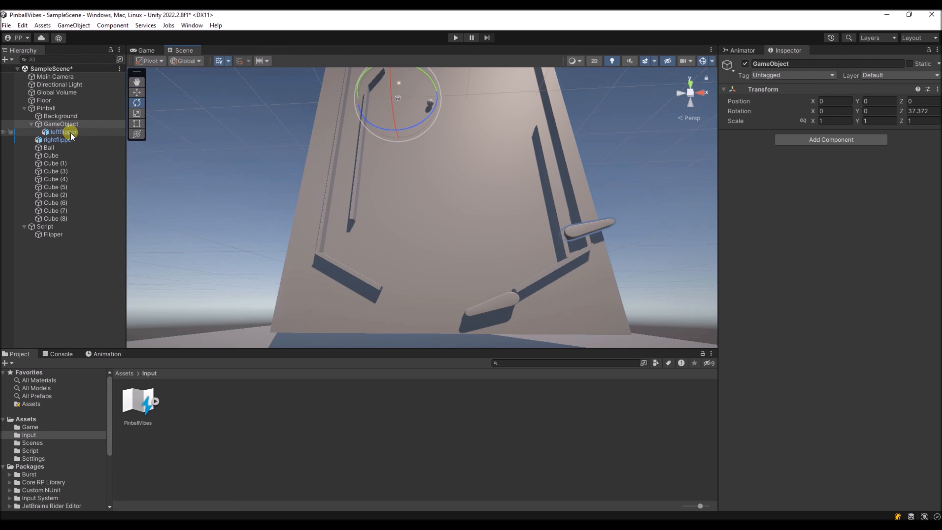
# - Move leftflipper up the board beside its parent's pivot, to about X 1.67, Y -2.32
pyautogui.click(138, 93)
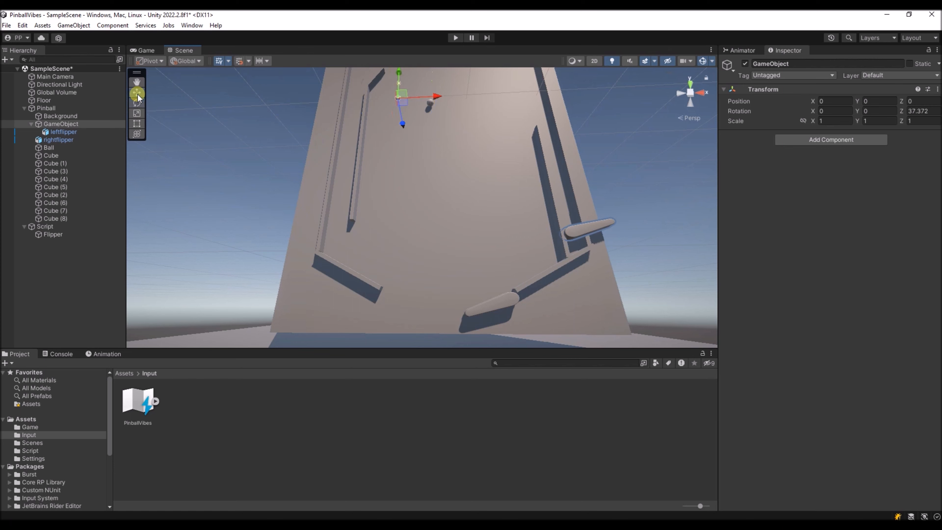
pyautogui.click(72, 132)
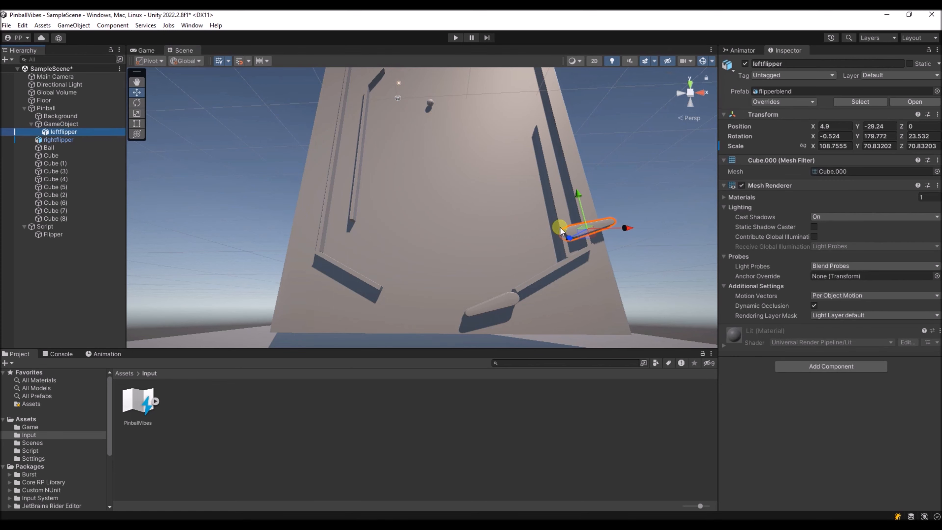
pyautogui.moveTo(579, 194); pyautogui.dragTo(525, 82)
pyautogui.moveTo(584, 101); pyautogui.dragTo(415, 110)
pyautogui.scroll(8, 417, 104)
pyautogui.click(71, 124)
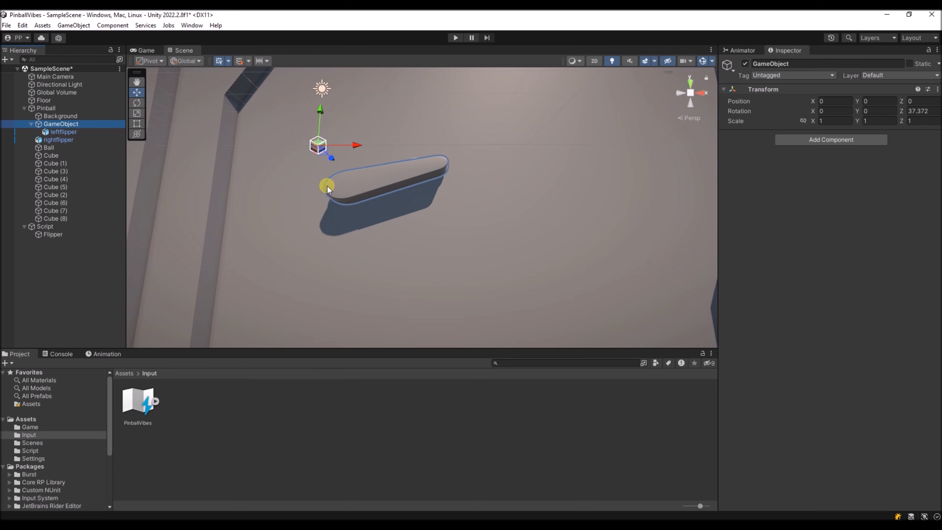
pyautogui.click(100, 129)
pyautogui.moveTo(393, 145); pyautogui.dragTo(394, 130)
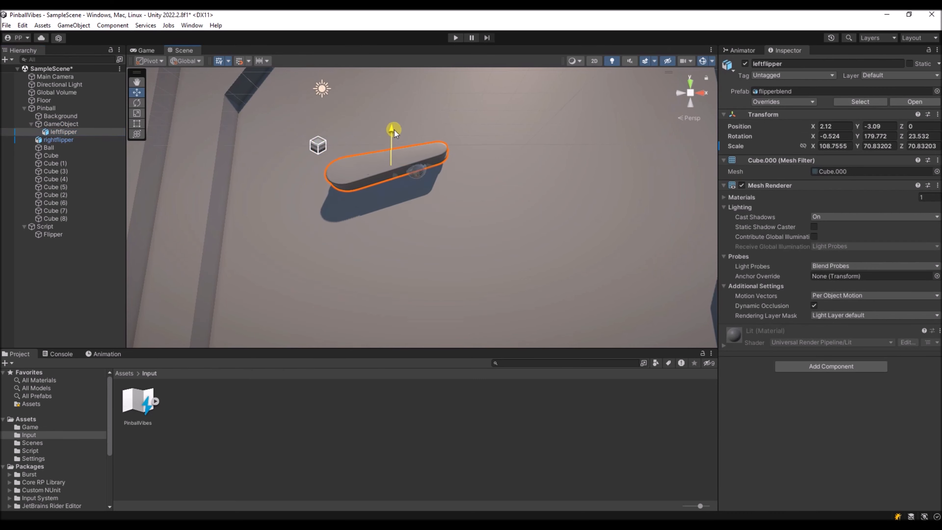
pyautogui.moveTo(425, 159); pyautogui.dragTo(408, 160)
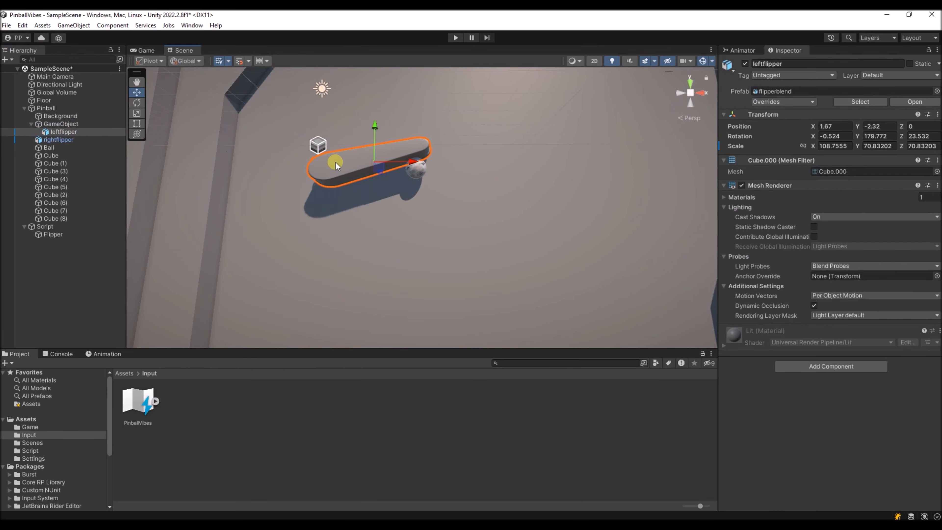
# - Shift leftflipper to about X 2.07, Y -1.79 so its wide end sits on the parent's pivot, comparing both objects' origins
pyautogui.click(56, 124)
pyautogui.click(65, 132)
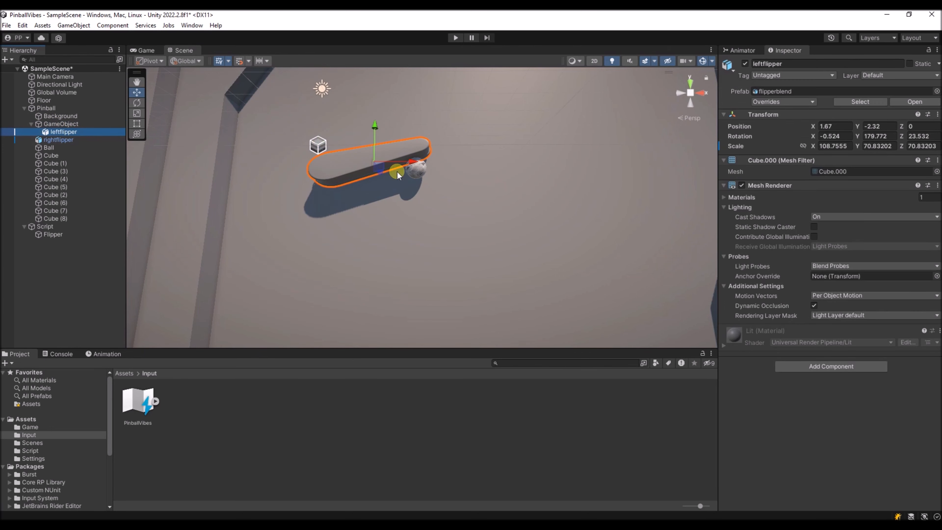
pyautogui.moveTo(376, 135); pyautogui.dragTo(377, 118)
pyautogui.click(61, 124)
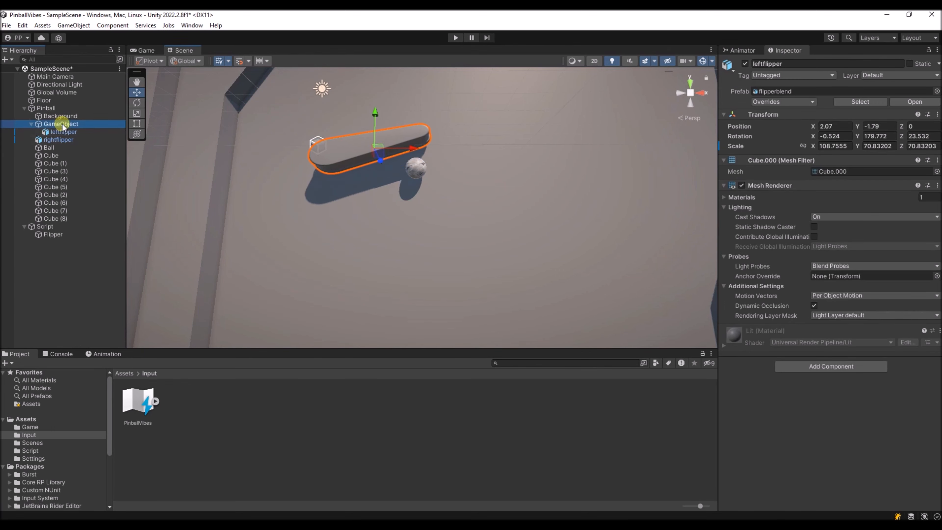
pyautogui.click(51, 133)
pyautogui.click(62, 124)
pyautogui.click(62, 133)
pyautogui.click(63, 124)
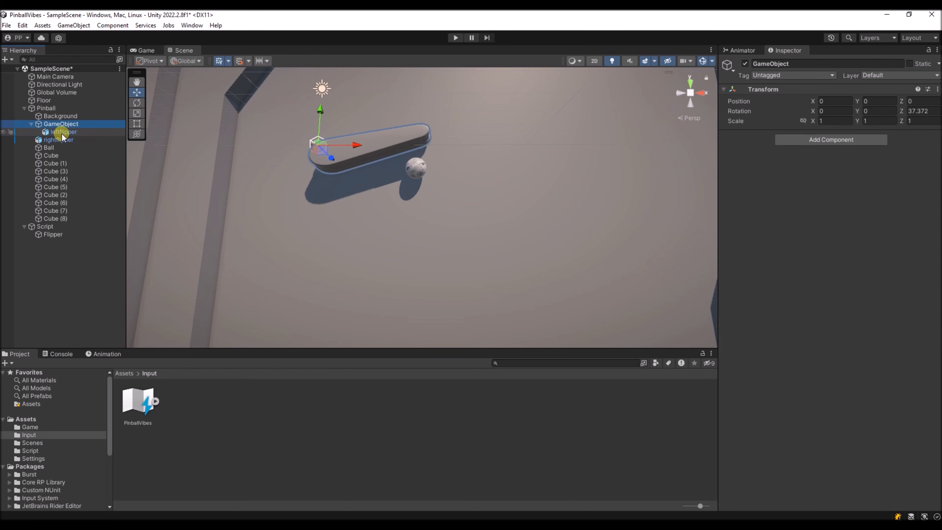
# - Rotate leftflipper's parent GameObject about the Z axis to about 4.3 degrees
pyautogui.click(137, 103)
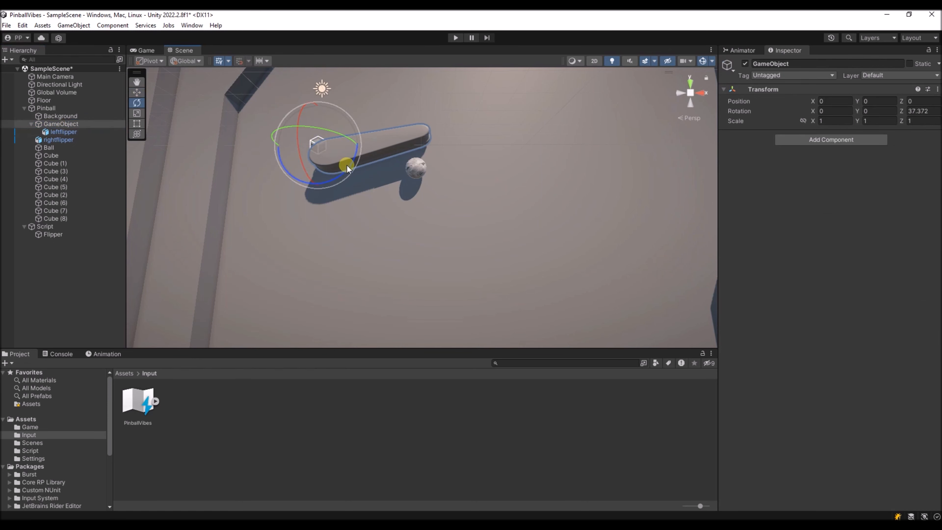
pyautogui.moveTo(349, 165); pyautogui.dragTo(497, 320)
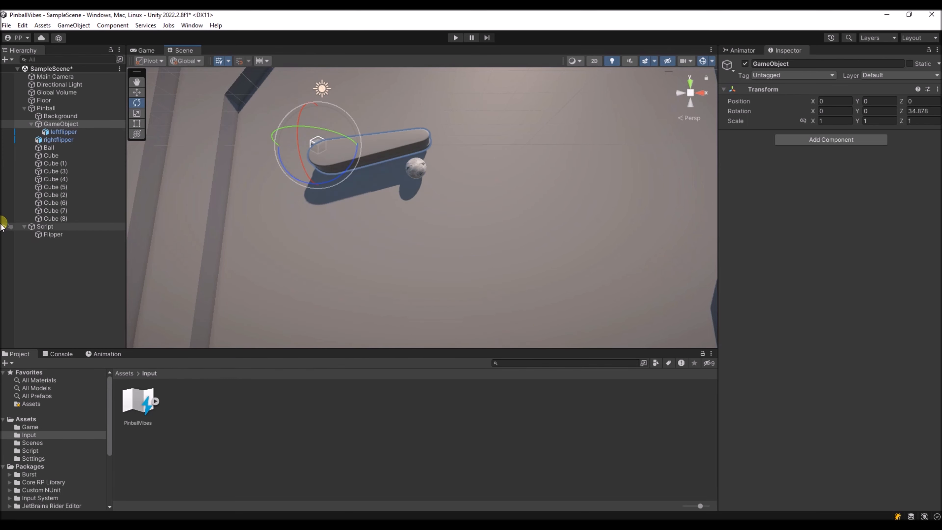
pyautogui.moveTo(349, 165); pyautogui.dragTo(326, 184)
pyautogui.scroll(-10, 423, 277)
pyautogui.moveTo(472, 343); pyautogui.dragTo(423, 277, button='middle')
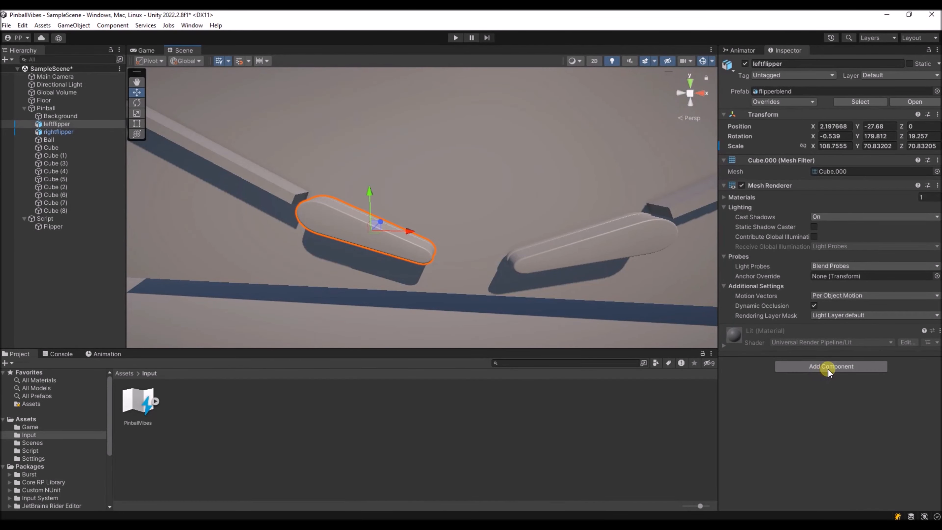
# - Add a Hinge Joint component to the unparented leftflipper
pyautogui.click(827, 367)
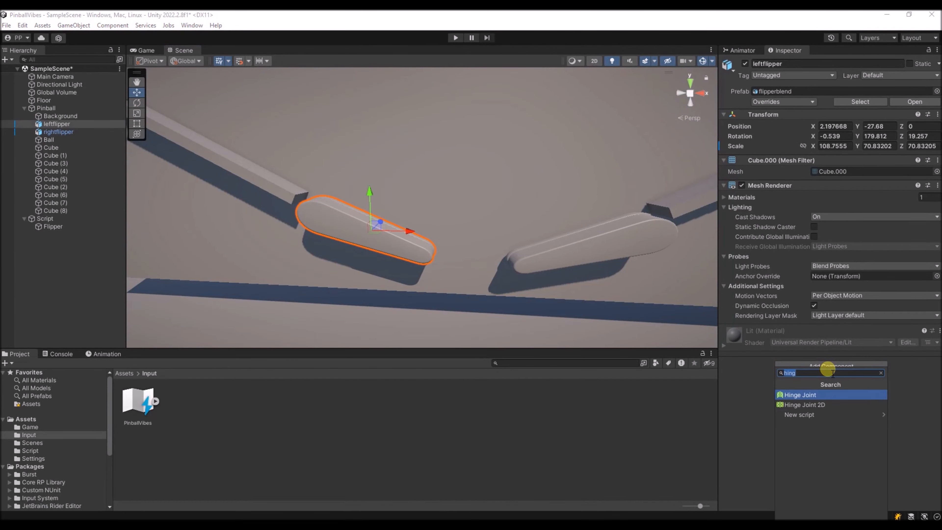
pyautogui.click(793, 394)
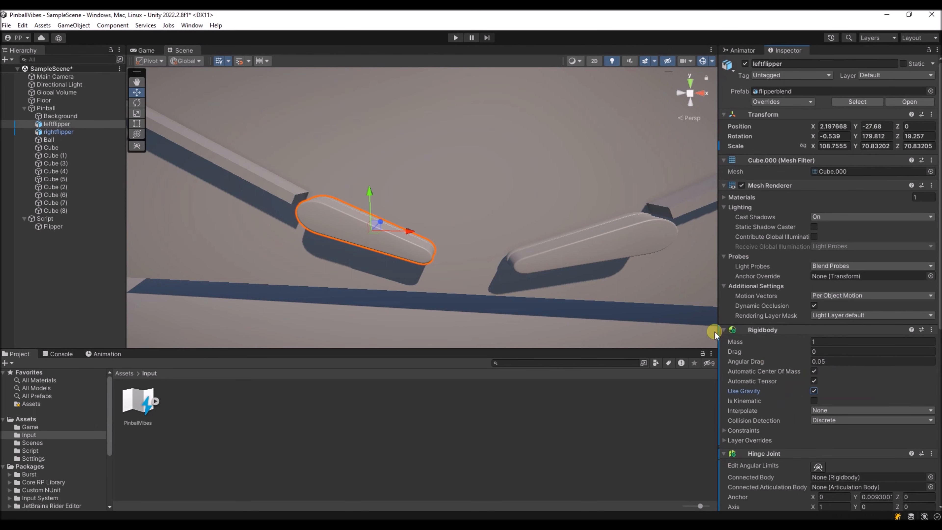
pyautogui.scroll(-15, 775, 353)
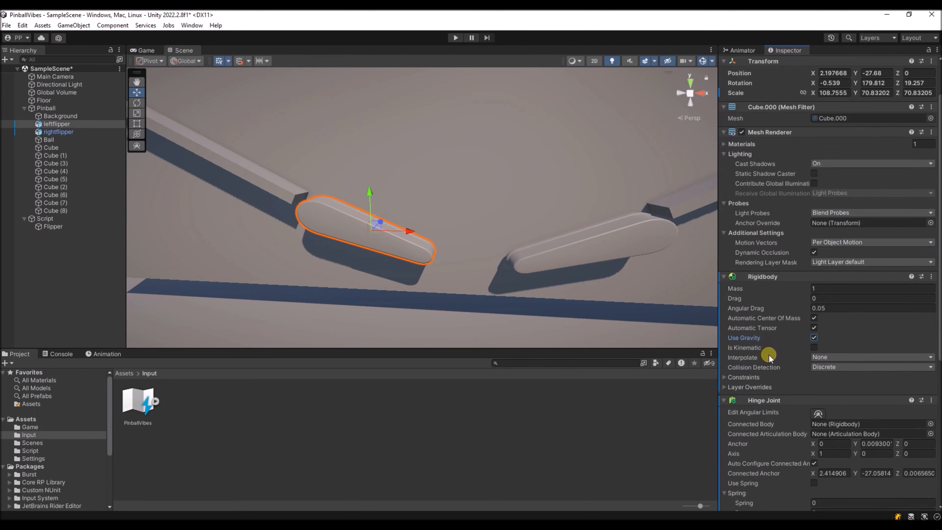
pyautogui.scroll(4, 801, 408)
# - Enable Use Limits and Use Spring on leftflipper's Hinge Joint and set its Rigidbody Collision Detection to Continuous Dynamic
pyautogui.click(814, 391)
pyautogui.click(814, 321)
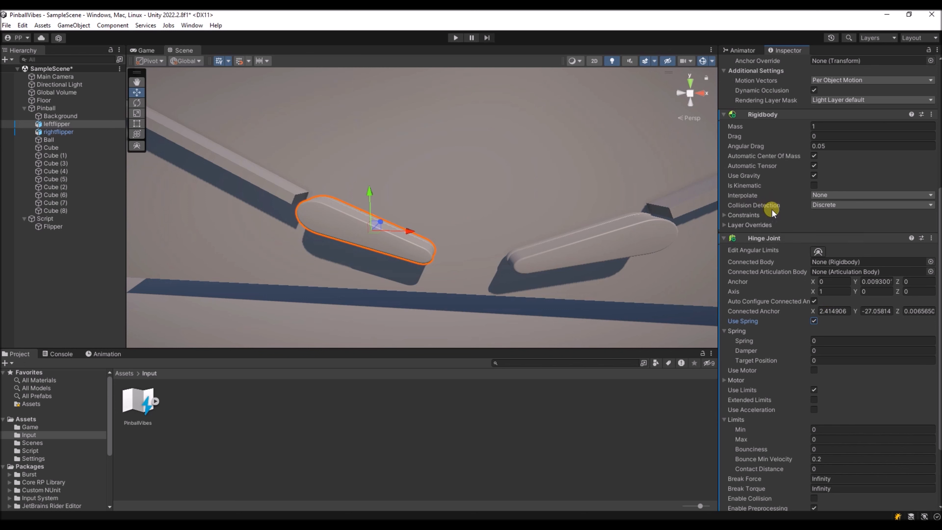
pyautogui.click(839, 205)
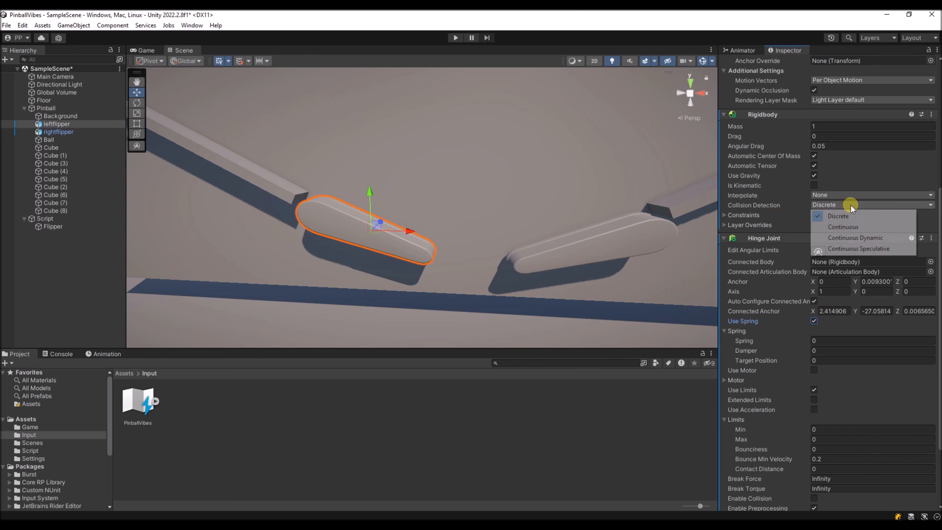
pyautogui.click(853, 239)
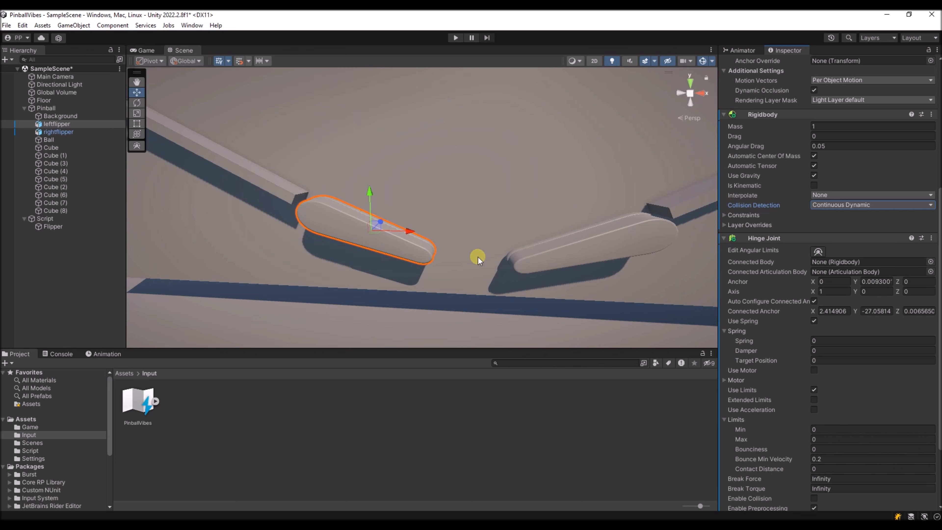
# - Set the Hinge Joint's Axis to X 0, Y 0, Z 1
pyautogui.scroll(-4, 827, 297)
pyautogui.scroll(5, 370, 238)
pyautogui.moveTo(356, 260); pyautogui.dragTo(306, 315, button='right')
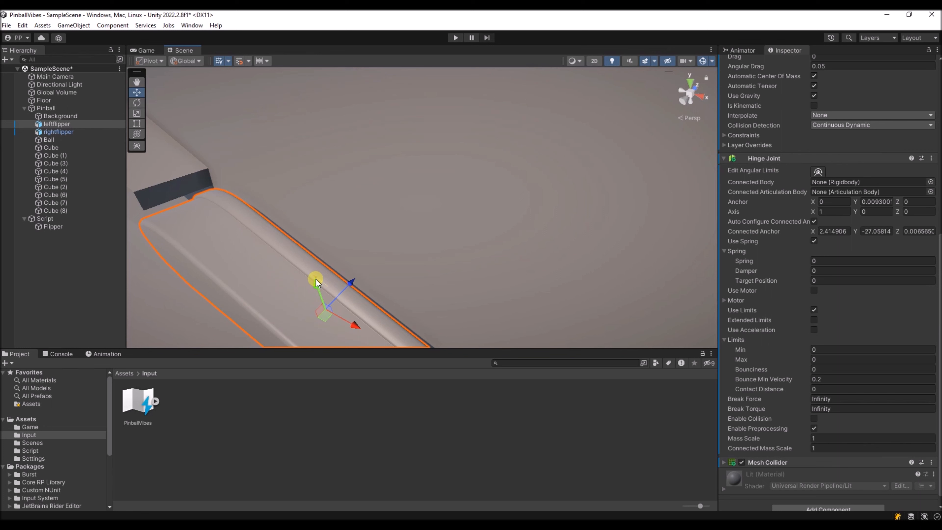
pyautogui.moveTo(302, 303); pyautogui.dragTo(301, 304, button='right')
pyautogui.click(839, 213)
pyautogui.write('0')
pyautogui.press('Tab')
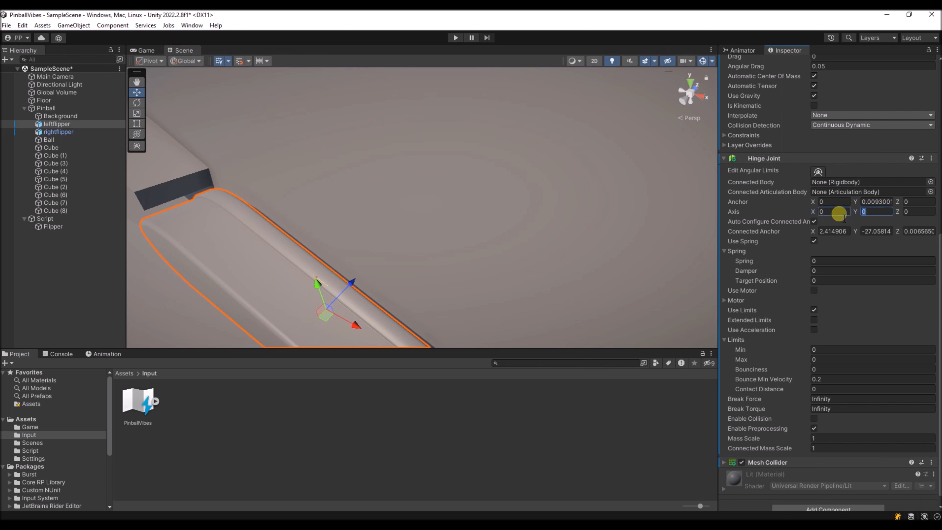
pyautogui.press('Tab')
pyautogui.write('1')
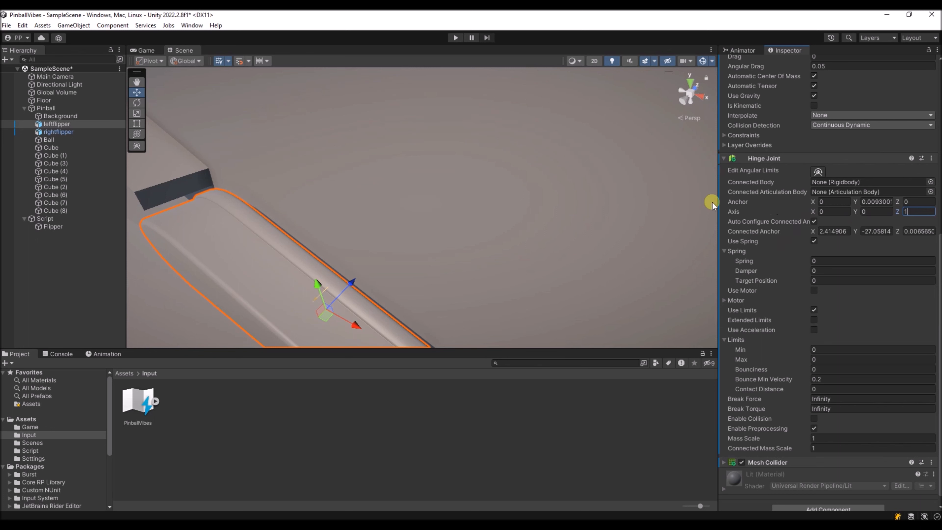
# - Set the Hinge Joint's Anchor Y to 0
pyautogui.keyDown('alt'); pyautogui.moveTo(242, 302); pyautogui.dragTo(307, 278); pyautogui.keyUp('alt')
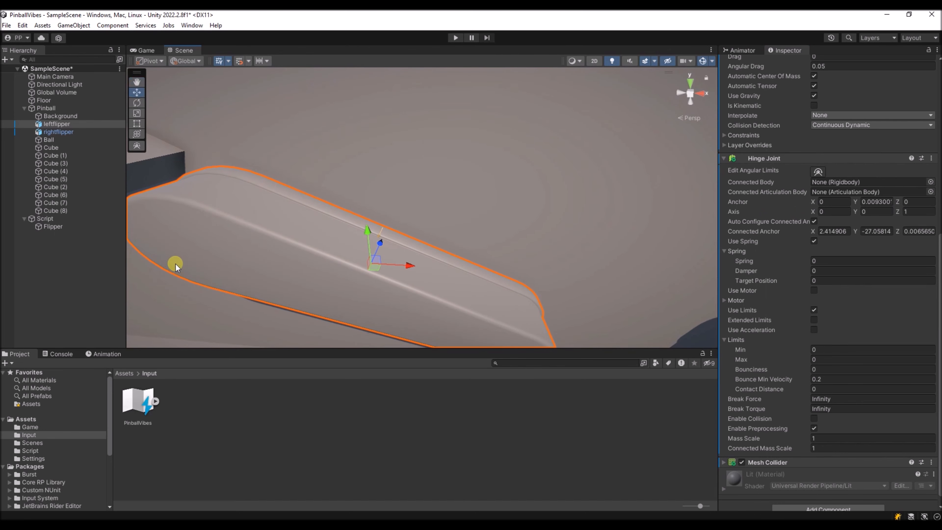
pyautogui.keyDown('alt'); pyautogui.moveTo(177, 265); pyautogui.dragTo(218, 237); pyautogui.keyUp('alt')
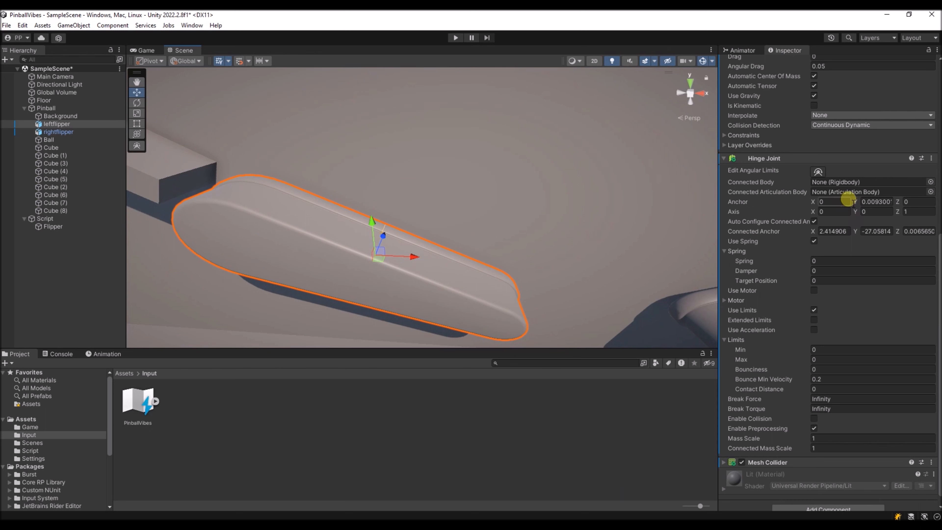
pyautogui.moveTo(857, 201); pyautogui.dragTo(852, 200)
pyautogui.click(874, 204)
pyautogui.write('0')
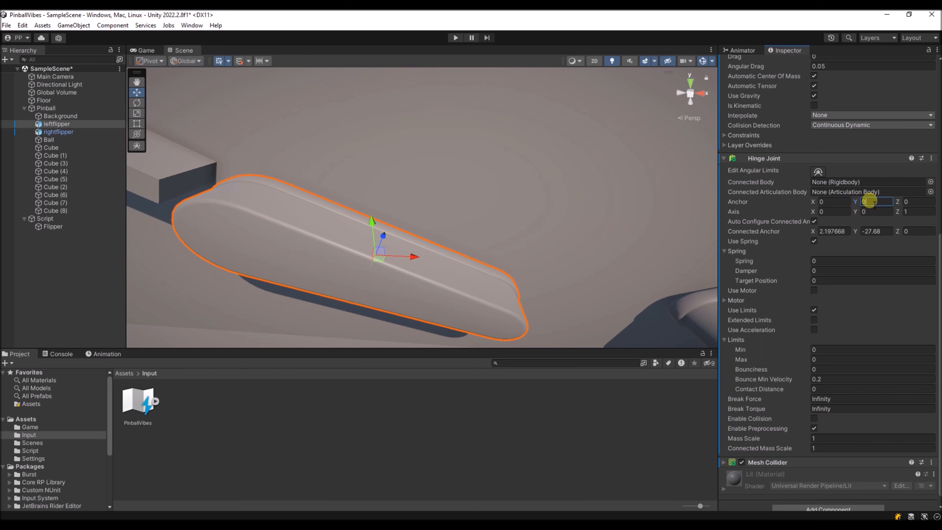
# - Set the Hinge Joint's Anchor X to 0.01
pyautogui.moveTo(820, 209); pyautogui.dragTo(821, 207)
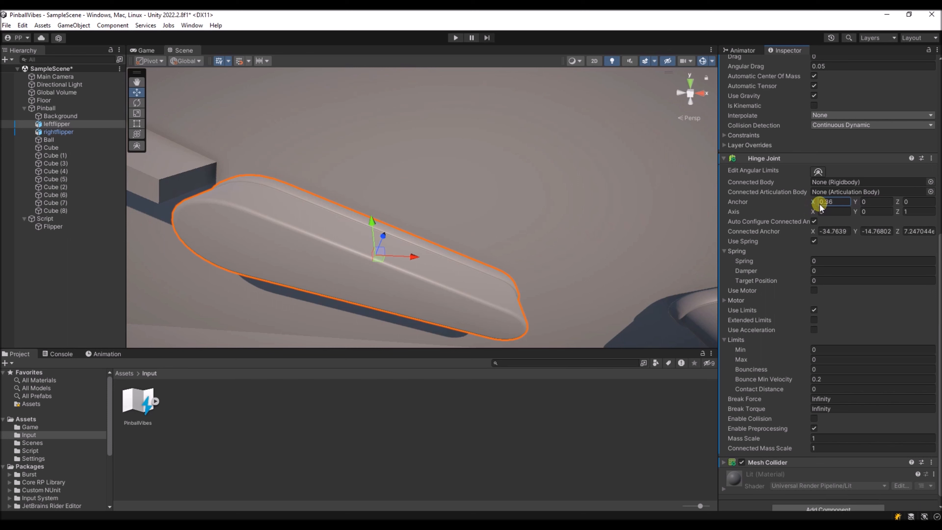
pyautogui.click(833, 204)
pyautogui.press('BackSpace')
pyautogui.press('BackSpace')
pyautogui.write('01')
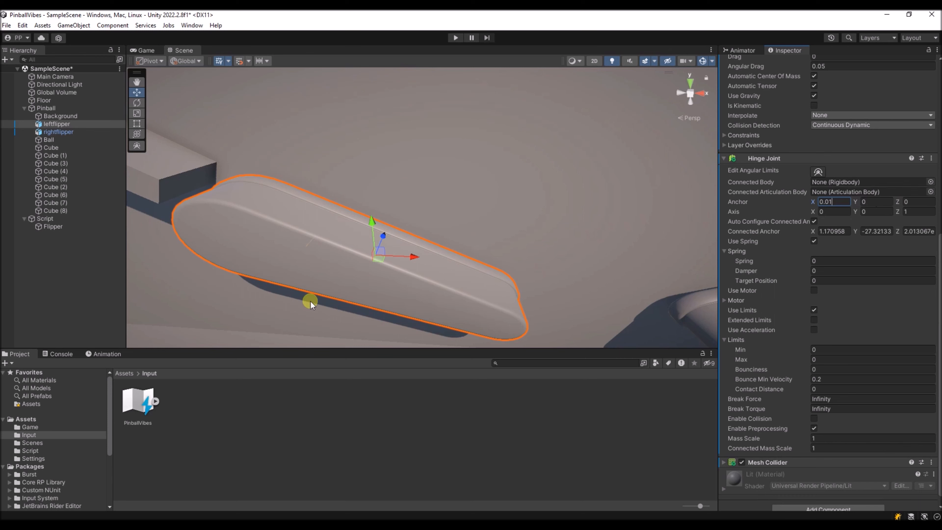
# - Set the Hinge Joint's Anchor X to 0.02
pyautogui.scroll(5, 311, 302)
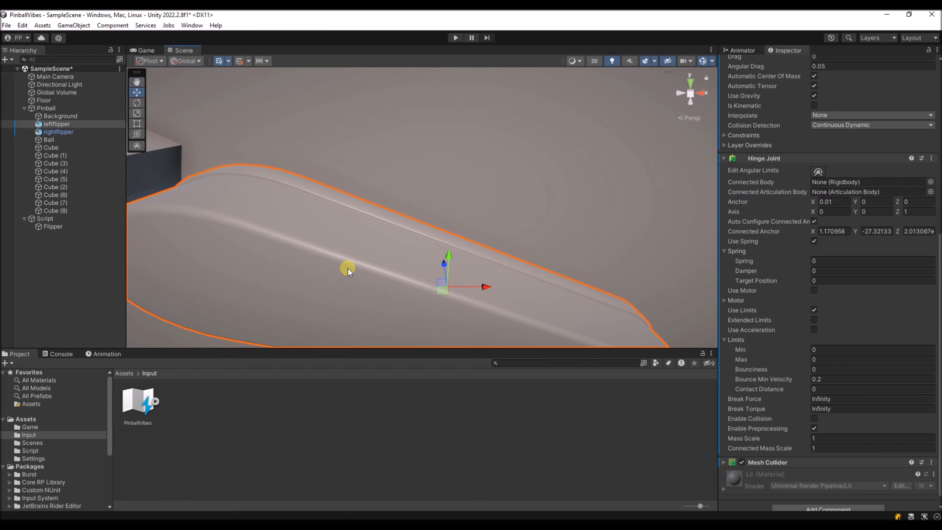
pyautogui.click(830, 203)
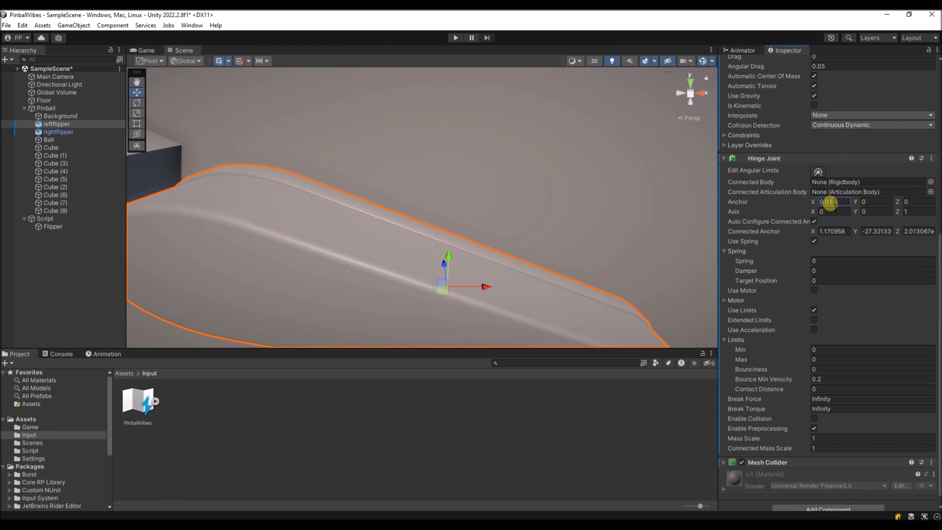
pyautogui.press('BackSpace')
pyautogui.write('2')
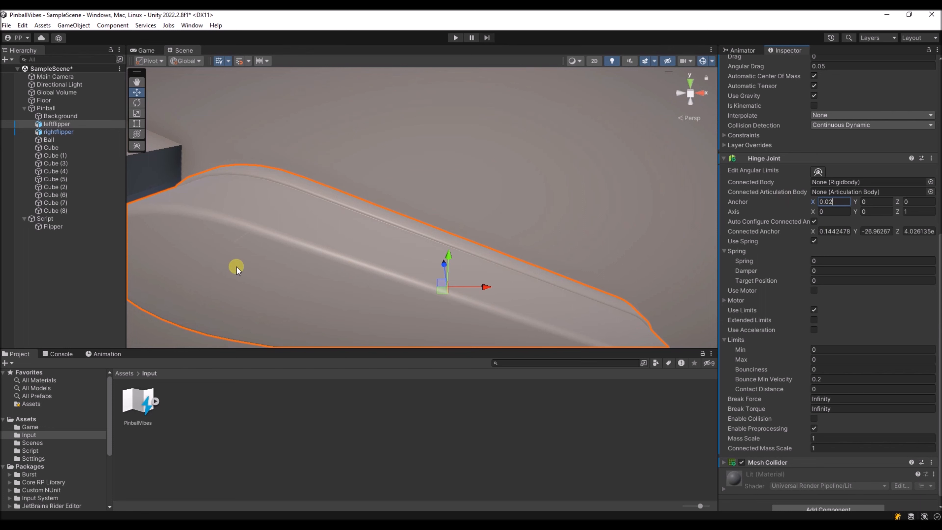
# - Start editing the Hinge Joint's angular limits in the scene and pull the Max limit to about 21.2
pyautogui.moveTo(236, 268)
pyautogui.mouseDown(button='right')
pyautogui.moveTo(222, 295)
pyautogui.moveTo(242, 280)
pyautogui.moveTo(242, 251)
pyautogui.moveTo(249, 259)
pyautogui.moveTo(235, 257)
pyautogui.mouseUp(button='right')
pyautogui.press('s')
pyautogui.press('d')
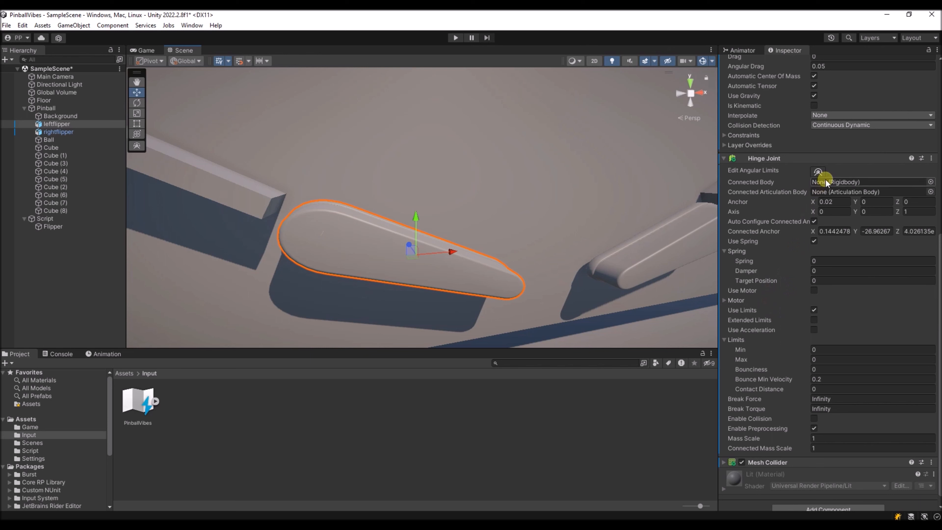
pyautogui.click(818, 172)
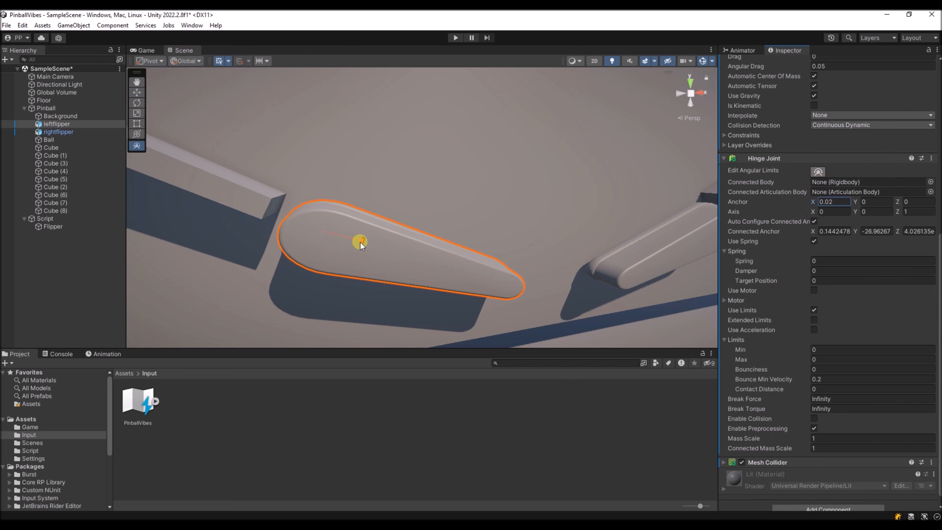
pyautogui.moveTo(360, 244)
pyautogui.mouseDown()
pyautogui.moveTo(364, 205)
pyautogui.moveTo(349, 271)
pyautogui.moveTo(306, 290)
pyautogui.moveTo(375, 246)
pyautogui.moveTo(305, 280)
pyautogui.moveTo(261, 266)
pyautogui.moveTo(393, 269)
pyautogui.moveTo(317, 285)
pyautogui.moveTo(387, 261)
pyautogui.moveTo(297, 293)
pyautogui.moveTo(382, 266)
pyautogui.moveTo(366, 244)
pyautogui.mouseUp()
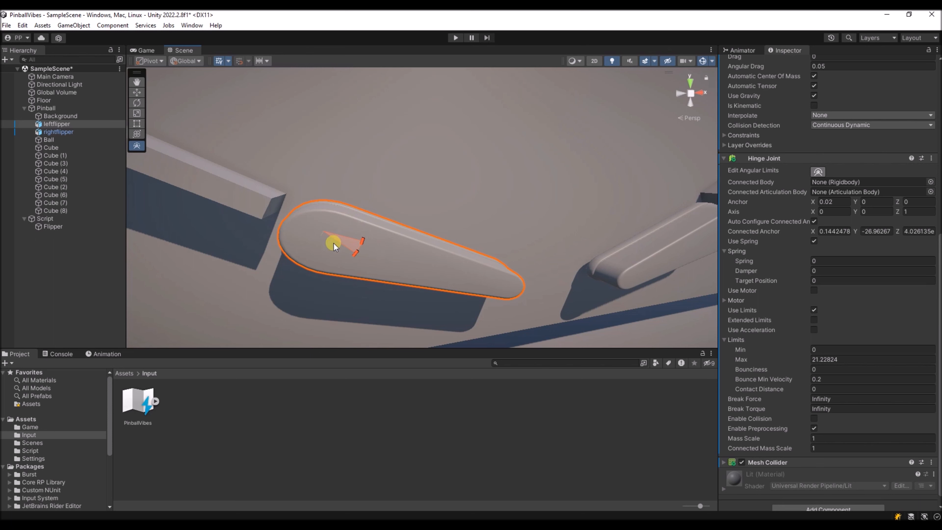
# - Reverse the hinge direction by setting the Hinge Joint's Axis Z to -1
pyautogui.click(910, 213)
pyautogui.click(905, 216)
pyautogui.write('-')
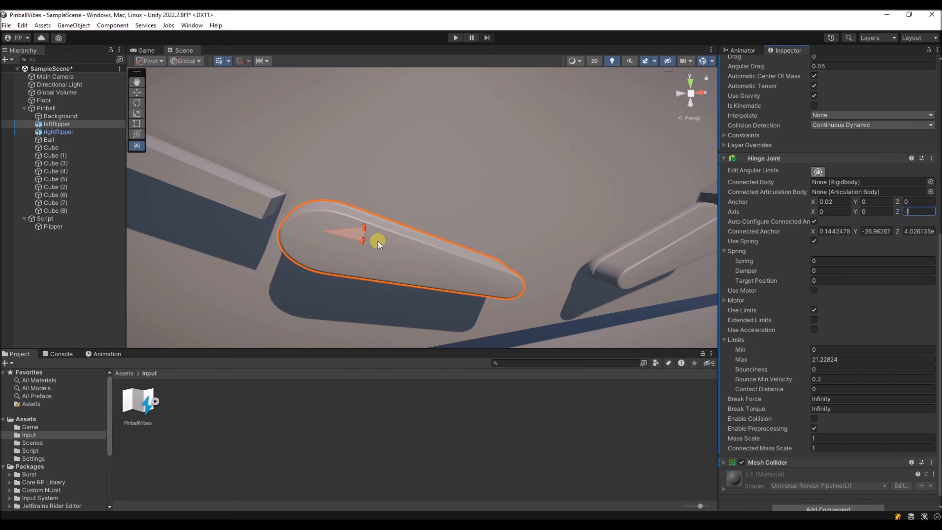
# - Widen the hinge's angular range in the scene to a Max limit of about 59.1
pyautogui.moveTo(364, 229); pyautogui.dragTo(386, 171)
pyautogui.moveTo(384, 167); pyautogui.dragTo(389, 174)
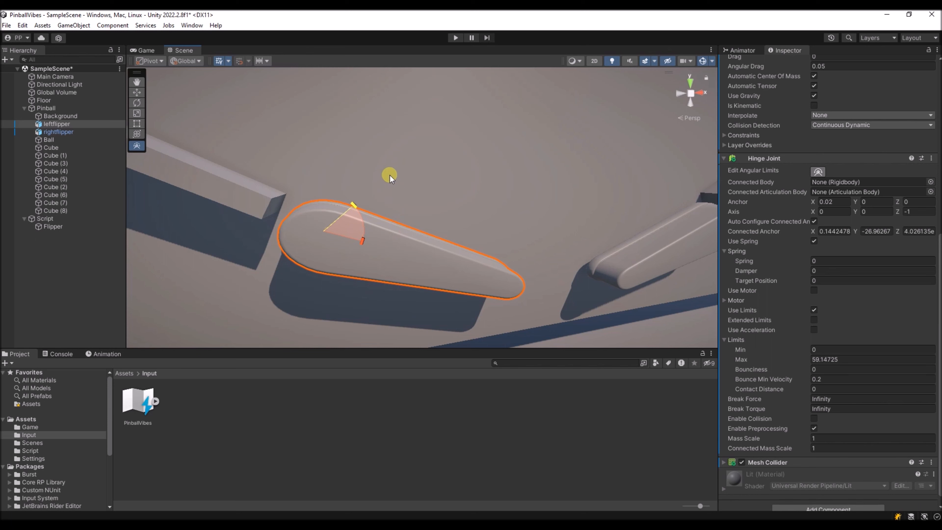
pyautogui.moveTo(390, 175); pyautogui.dragTo(390, 175)
pyautogui.press('w')
pyautogui.moveTo(493, 241); pyautogui.dragTo(406, 242, button='right')
pyautogui.press('s')
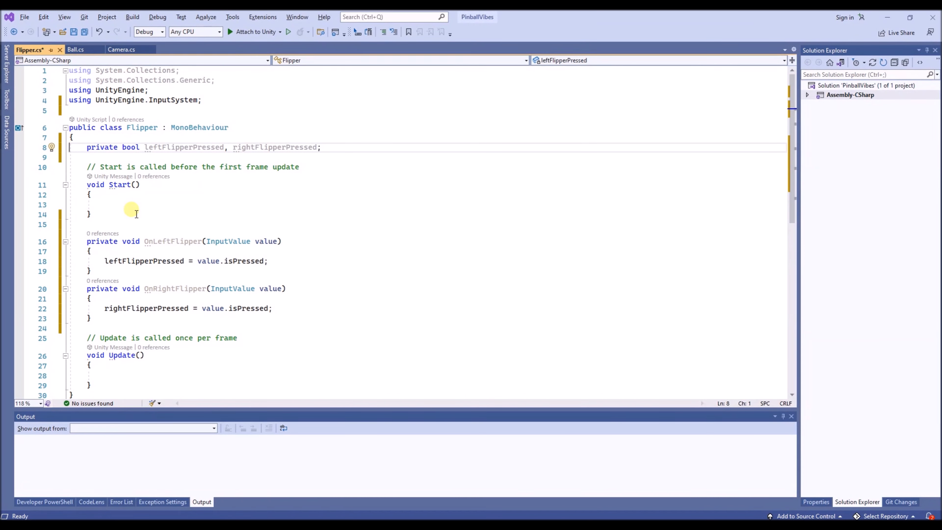
# - In Visual Studio, paste serialized hitStrength = 80000f, dampening = 250f, hingeJointLeft and hingeJointRight, plus private jointSpringReleased and jointSpringPressed fields, into the Flipper class
pyautogui.write('[SerializeField] float hitStrength = 80000f;     [SerializeField] float dampening = 250f;     [SerializeField] HingeJoint hingeJointLeft;     [SerializeField] HingeJoint hingeJointRight;     private JointSpring jointSpringReleased = new();     private JointSpring jointSpringPressed = new();')
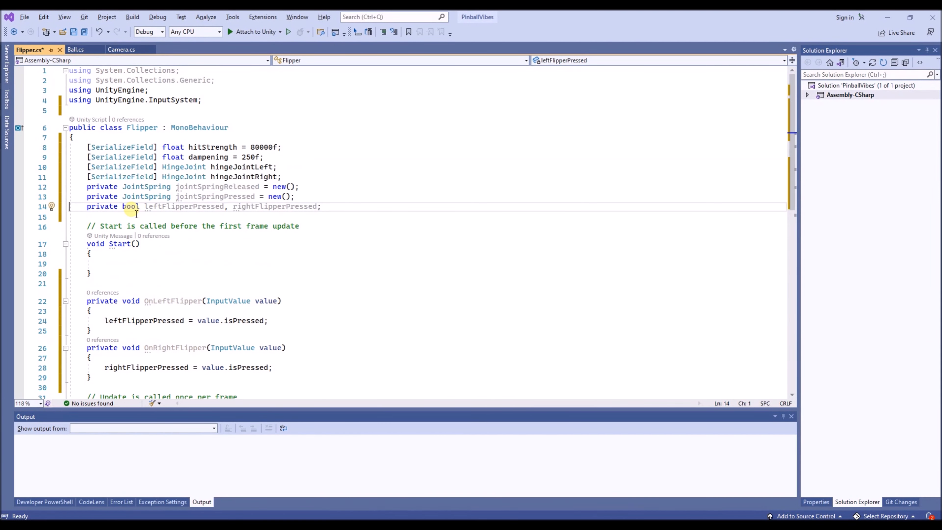
# - Save the Flipper script and paste Start() code assigning hitStrength and dampening to both joint springs and hingeJointLeft's max/min limits as pressed/released target positions
pyautogui.click(122, 158)
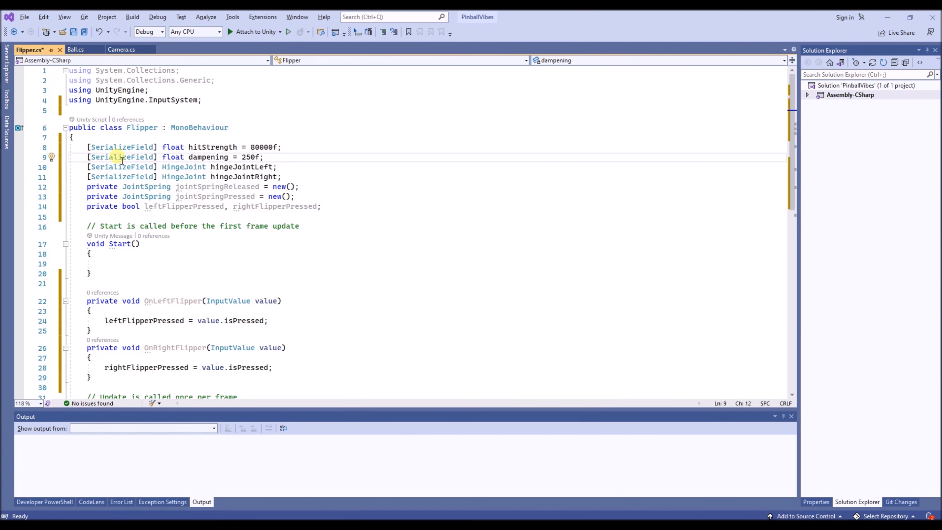
pyautogui.click(73, 32)
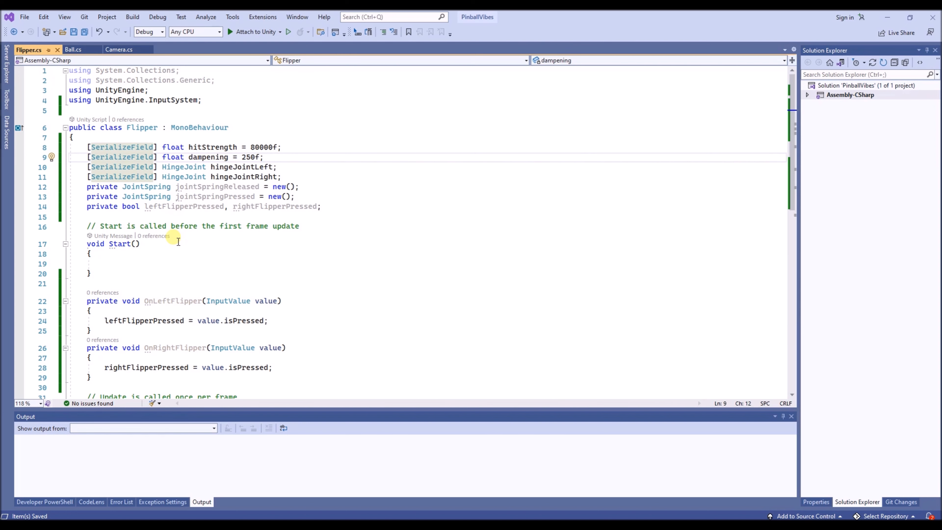
pyautogui.click(177, 266)
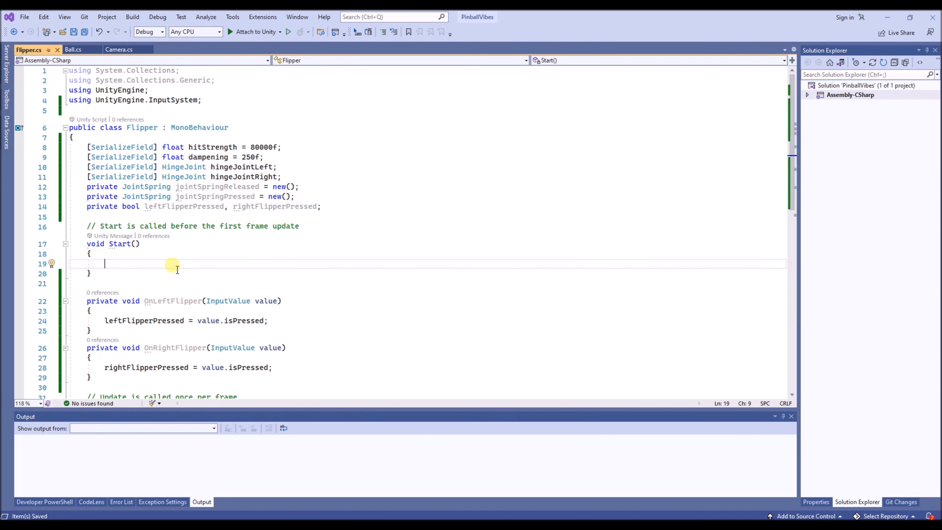
pyautogui.write('jointSpringPressed.spring = jointSpringReleased.spring = hitStrength;         jointSpringPressed.damper = jointSpringReleased.damper = dampening;         jointSpringPressed.targetPosition = hingeJointLeft.limits.max;         jointSpringReleased.targetPosition = hingeJointLeft.limits.min;')
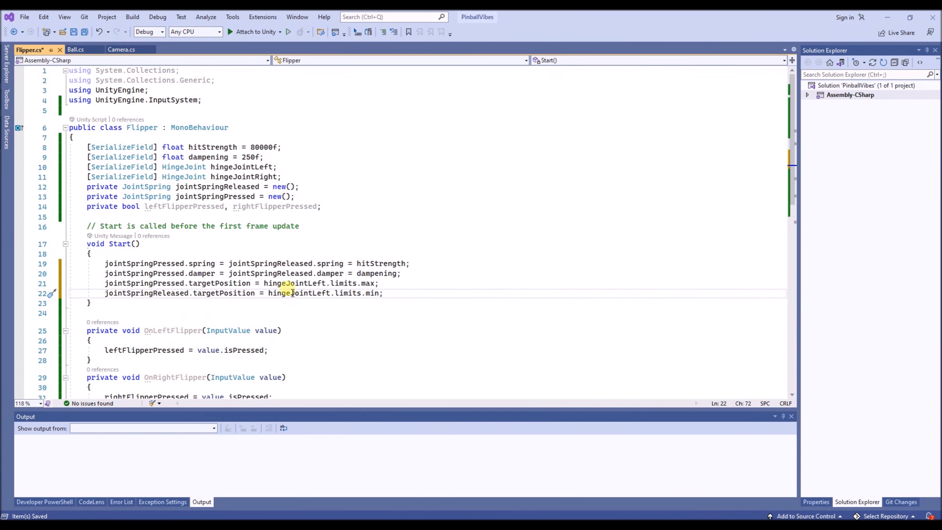
pyautogui.doubleClick(246, 264)
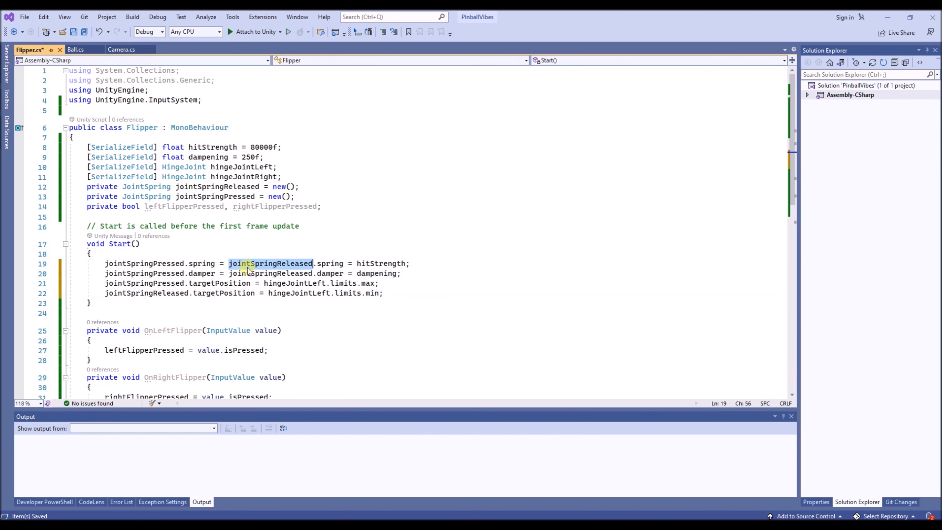
pyautogui.doubleClick(160, 283)
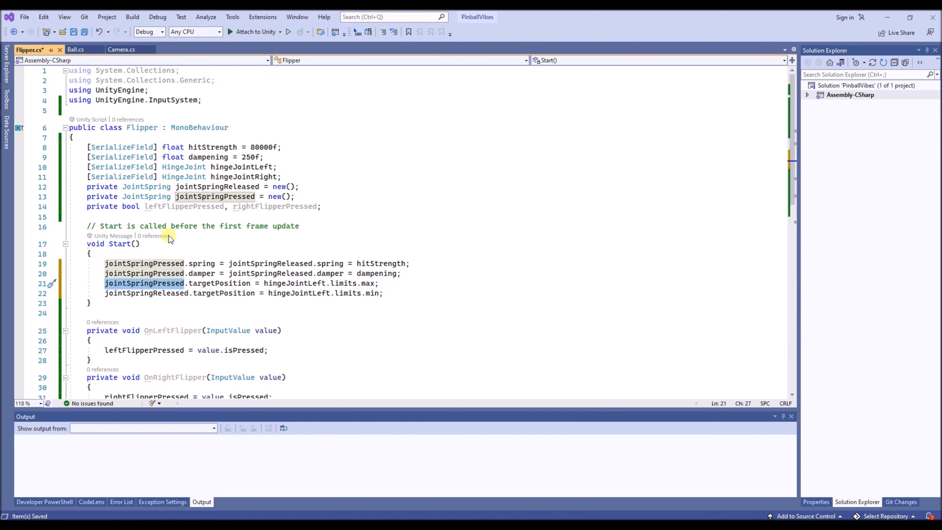
# - Add an if (leftFlipperPressed) block with braces inside the Update() method
pyautogui.scroll(-4, 169, 191)
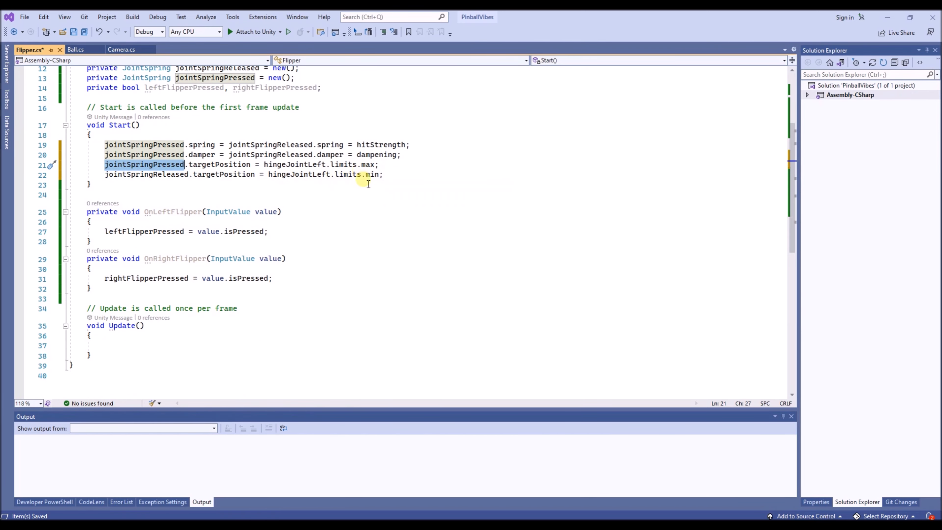
pyautogui.click(132, 345)
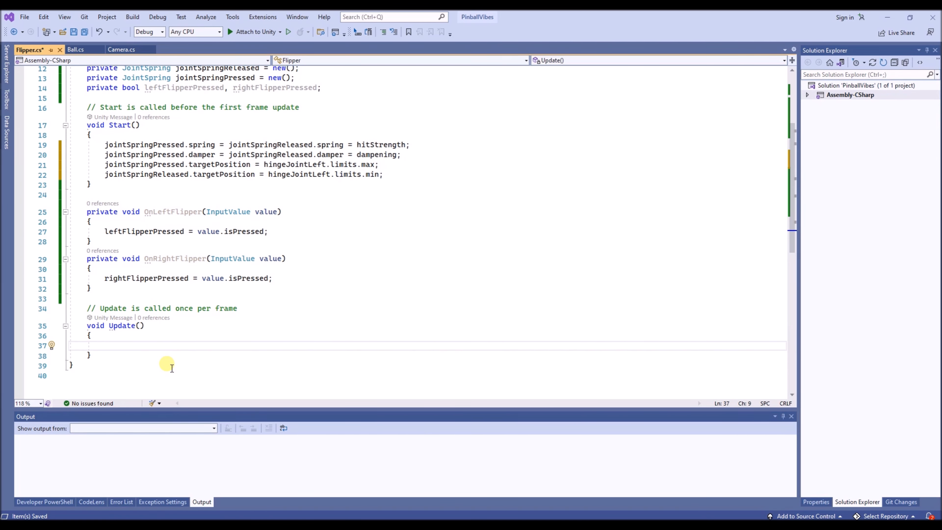
pyautogui.write('if(')
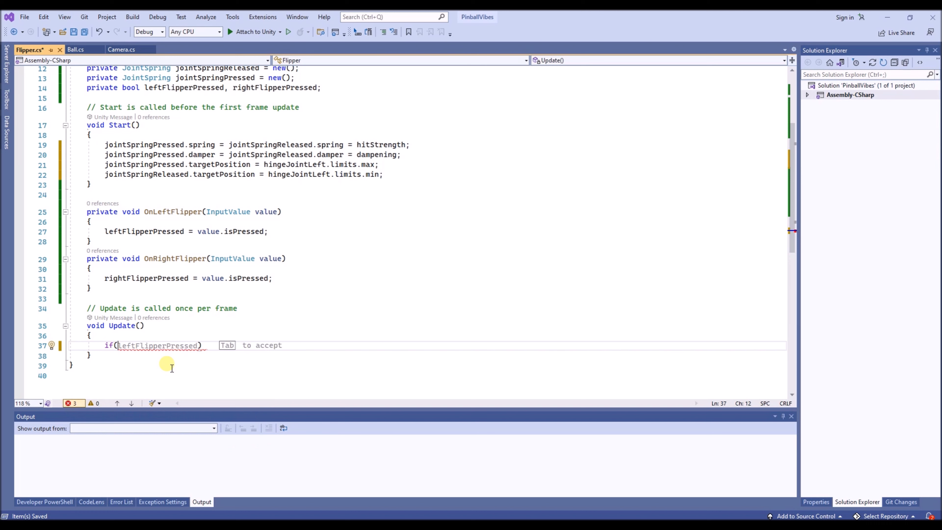
pyautogui.write('le')
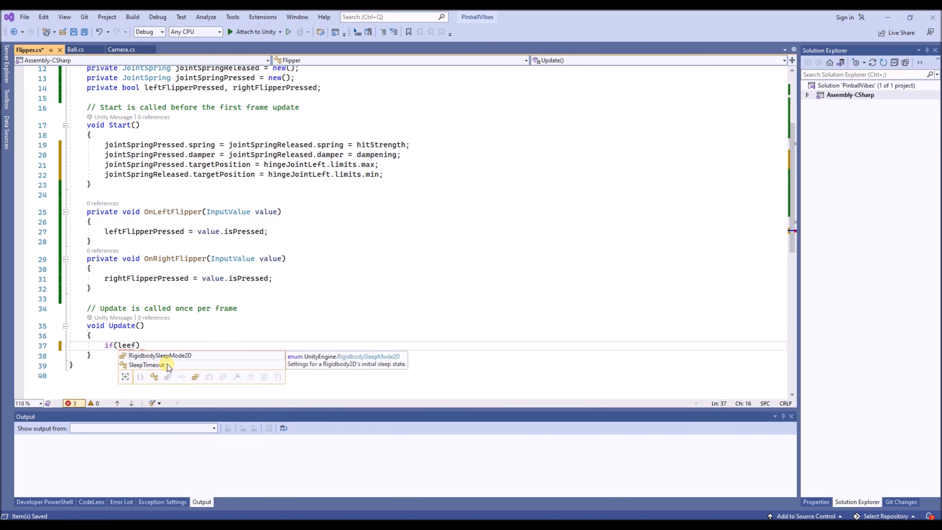
pyautogui.press('Tab')
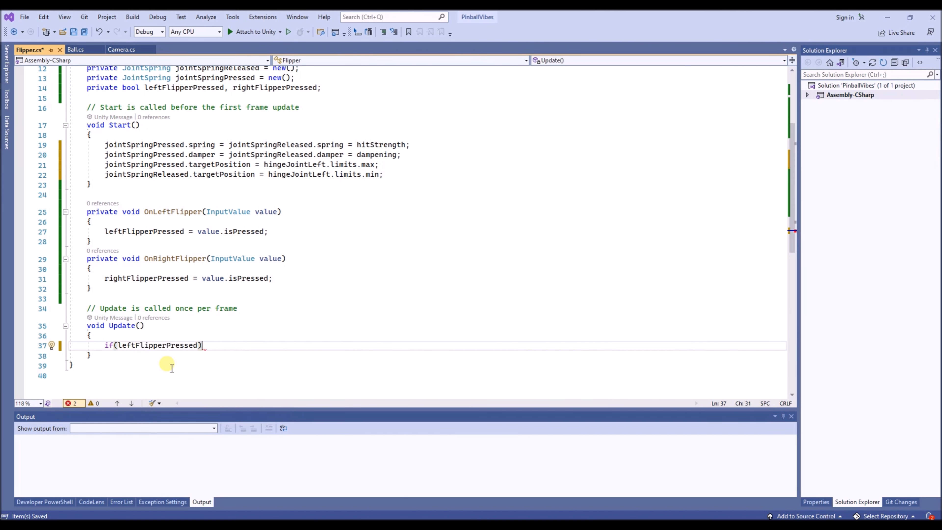
pyautogui.press('Return')
pyautogui.write('{')
pyautogui.press('Return')
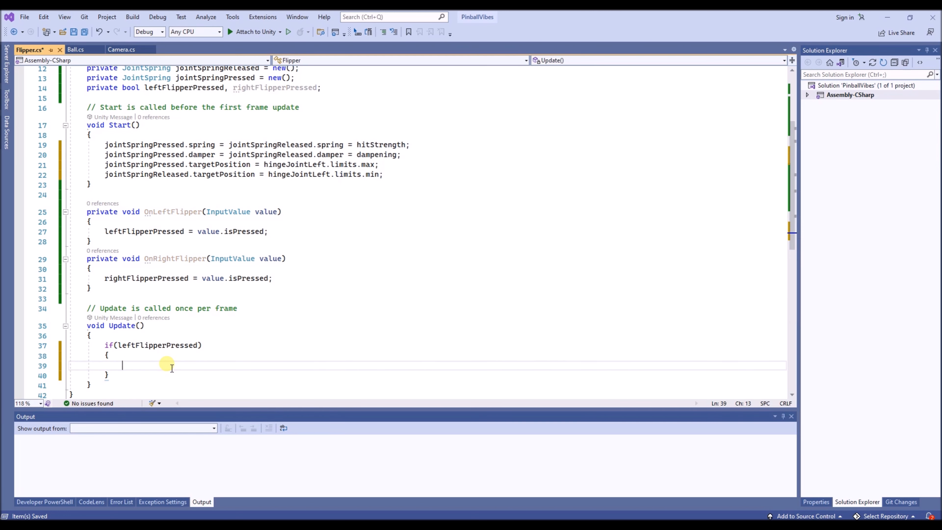
pyautogui.press('Up')
pyautogui.press('Home')
pyautogui.press('Up')
pyautogui.press('Right')
pyautogui.press('Right')
pyautogui.click(171, 368)
# - Begin the statement hingeJointLeft.spring = inside the if block, reusing the field name from its declaration
pyautogui.write('le')
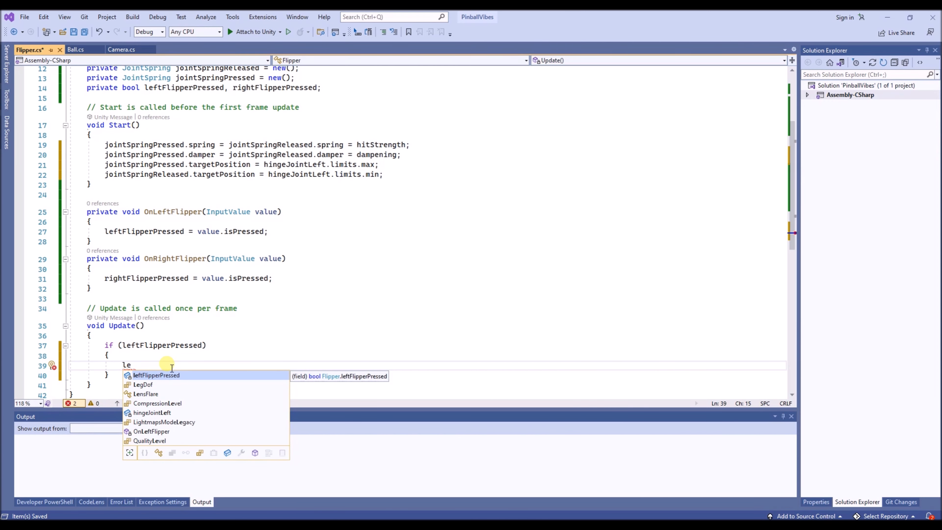
pyautogui.scroll(4, 145, 241)
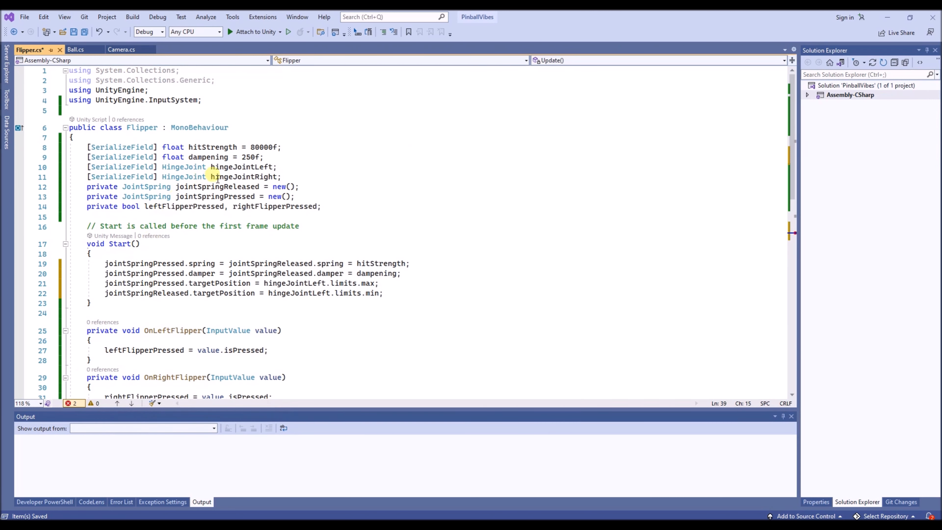
pyautogui.doubleClick(231, 167)
pyautogui.hotkey('ctrl', 'c')
pyautogui.scroll(-7, 230, 226)
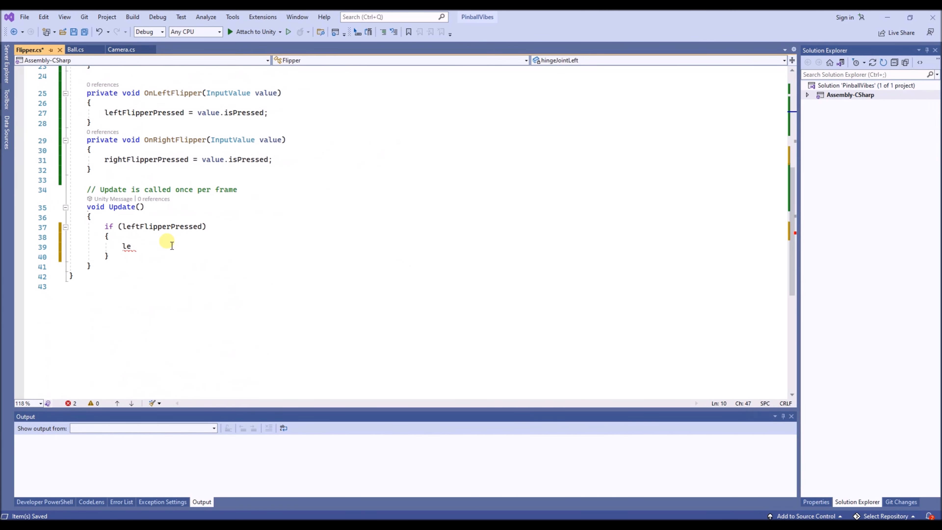
pyautogui.doubleClick(127, 246)
pyautogui.hotkey('ctrl', 'v')
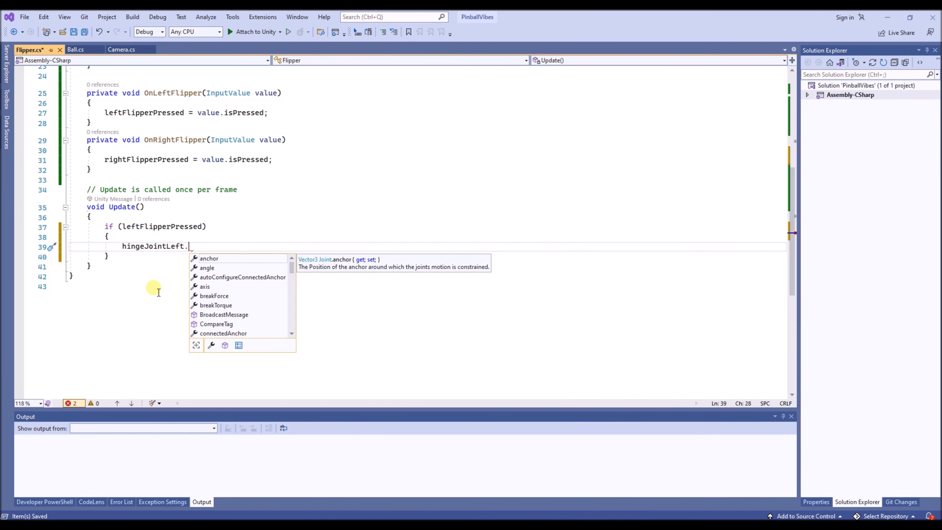
pyautogui.write('.spring')
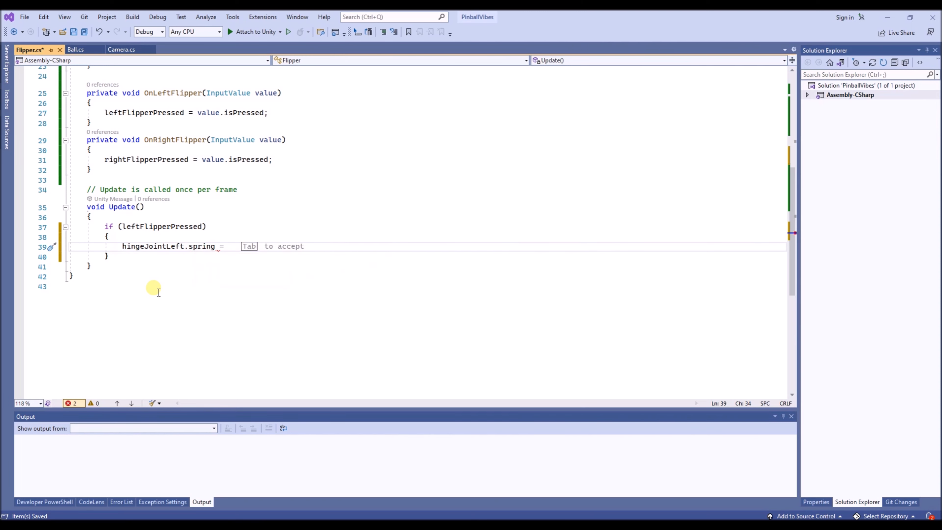
pyautogui.write(' =')
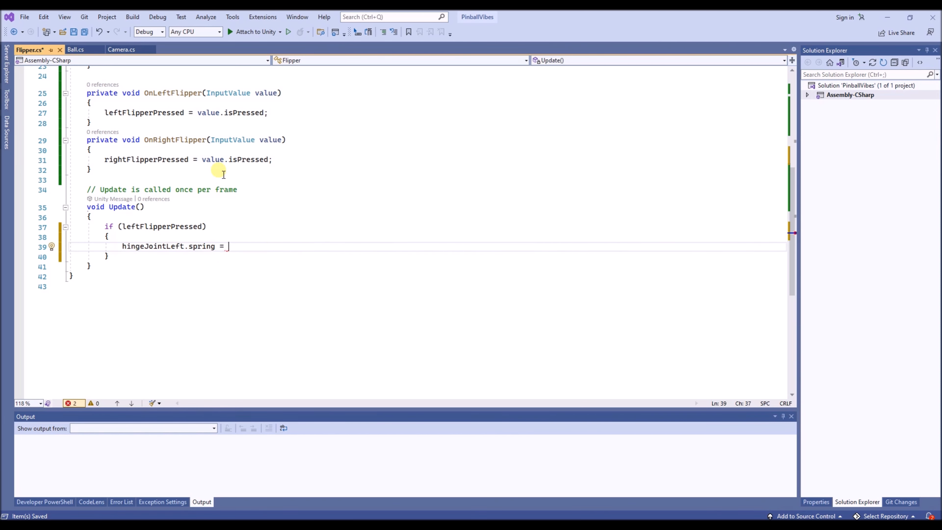
# - Complete the left hinge spring assignment with jointSpringPressed; copied from the Start() code
pyautogui.scroll(7, 218, 170)
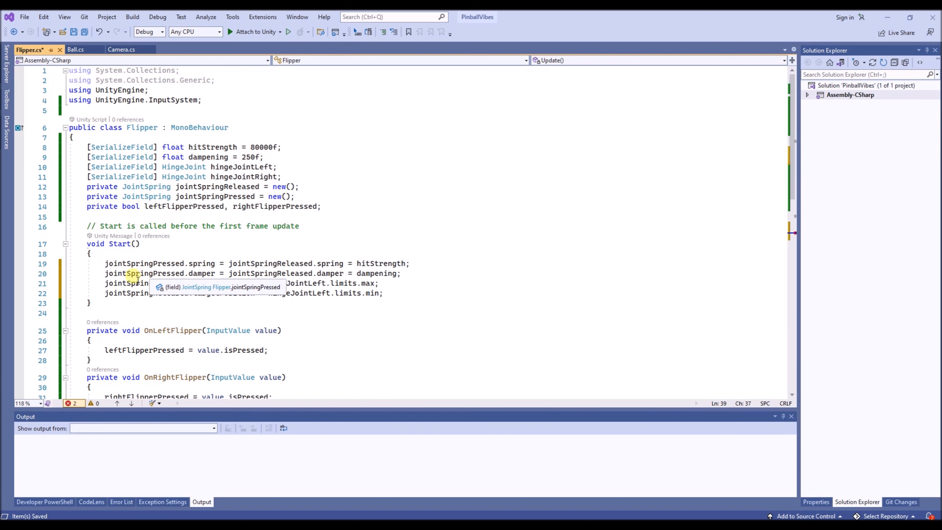
pyautogui.doubleClick(136, 274)
pyautogui.hotkey('ctrl', 'c')
pyautogui.scroll(-7, 177, 301)
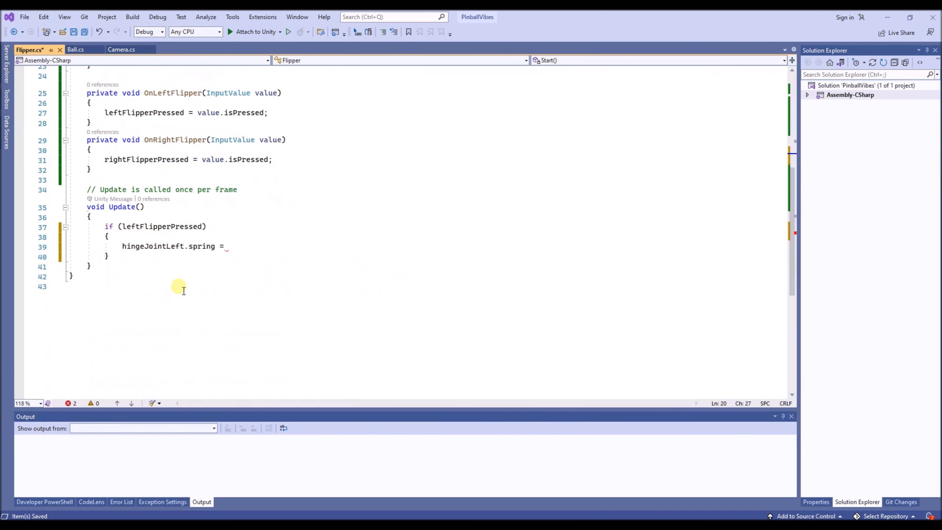
pyautogui.click(233, 248)
pyautogui.hotkey('ctrl', 'v')
pyautogui.write(';')
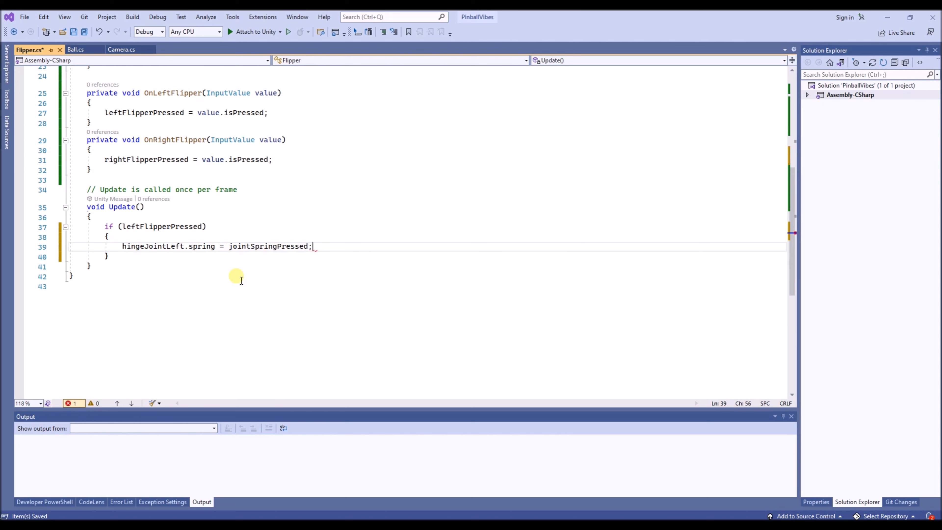
# - Add an else block with braces below the leftFlipperPressed block
pyautogui.press('Down')
pyautogui.press('Return')
pyautogui.write('else {')
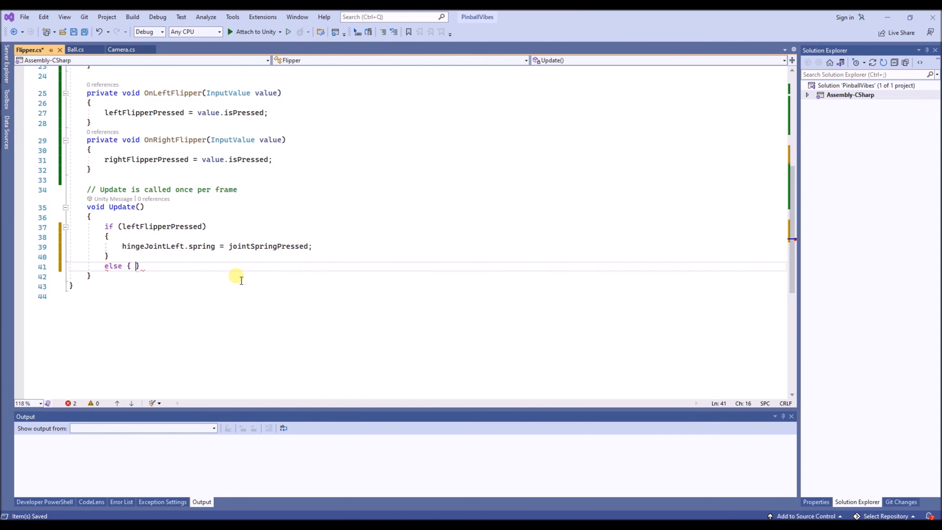
pyautogui.press('Return')
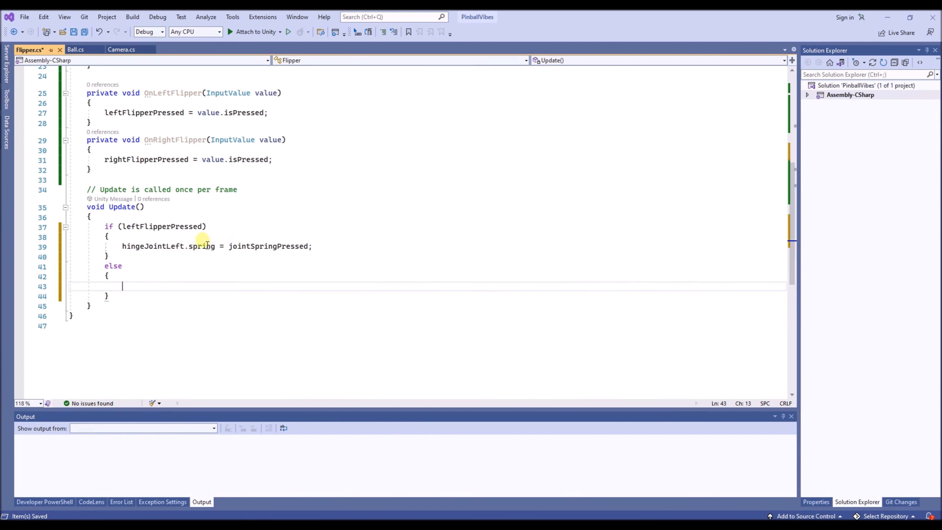
# - Copy the hingeJointLeft.spring = jointSpringPressed; line into the else block
pyautogui.click(199, 249)
pyautogui.press('Home')
pyautogui.press('Home')
pyautogui.hotkey('shift', 'Down')
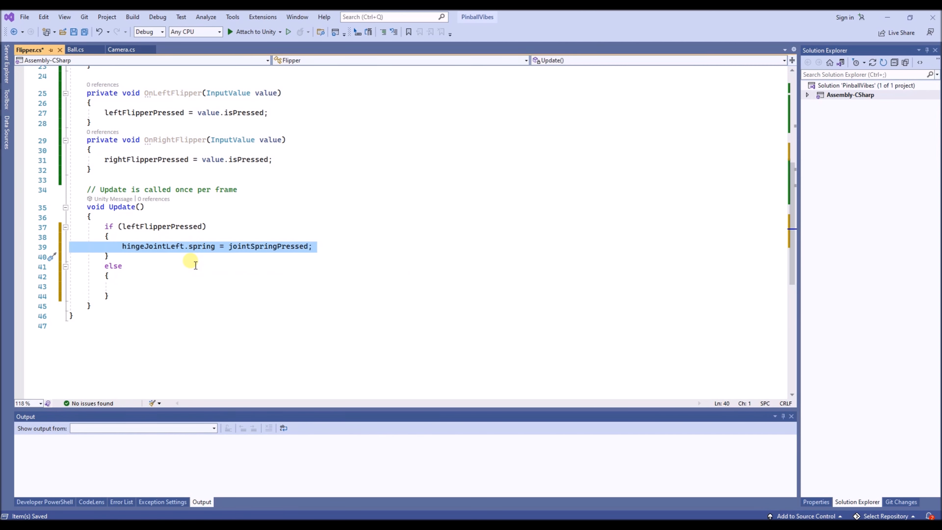
pyautogui.hotkey('ctrl', 'c')
pyautogui.press('Down')
pyautogui.press('Down')
pyautogui.press('Down')
pyautogui.hotkey('ctrl', 'v')
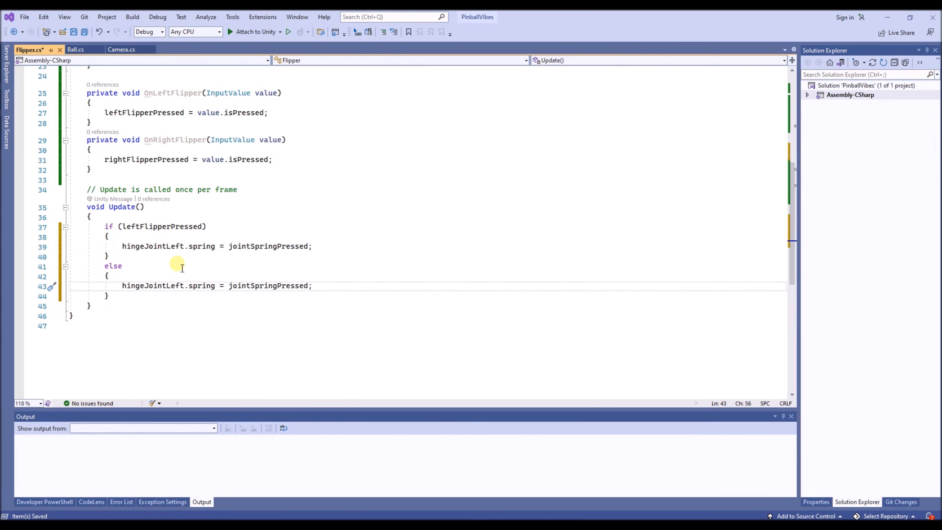
# - Change the spring assigned in the else block to jointSpringReleased
pyautogui.click(275, 288)
pyautogui.press('Right')
pyautogui.hotkey('ctrl', 'shift', 'Right')
pyautogui.write('Rel')
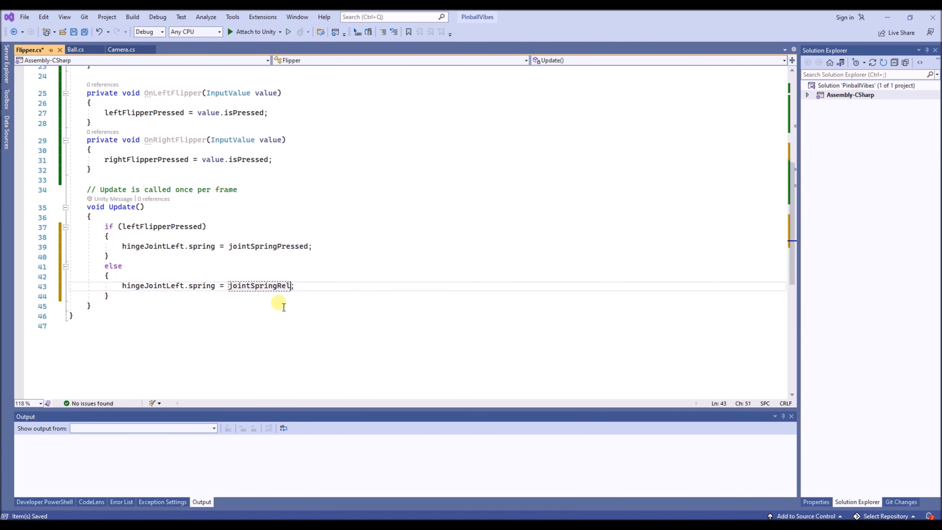
pyautogui.write('eased')
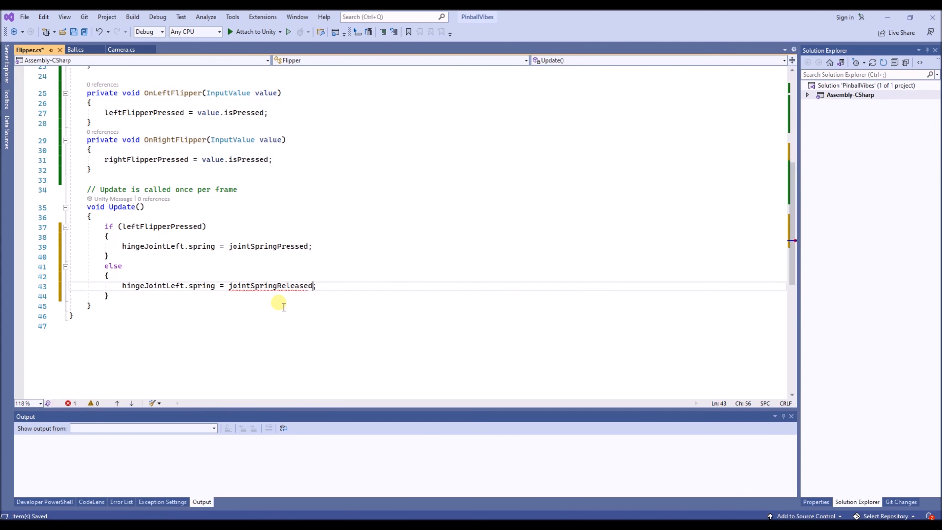
# - Duplicate the entire leftFlipperPressed if/else block directly below itself in Update()
pyautogui.click(186, 228)
pyautogui.press('Home')
pyautogui.press('Home')
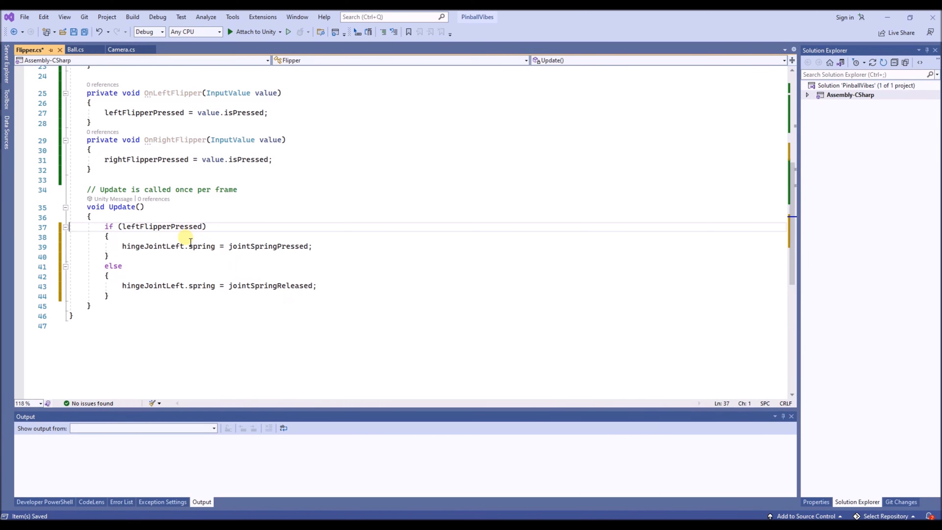
pyautogui.hotkey('shift', 'Down')
pyautogui.hotkey('shift', 'Down')
pyautogui.hotkey('shift', 'Down')
pyautogui.hotkey('shift', 'Down')
pyautogui.hotkey('shift', 'Down')
pyautogui.hotkey('shift', 'Down')
pyautogui.hotkey('shift', 'Down')
pyautogui.hotkey('shift', 'Down')
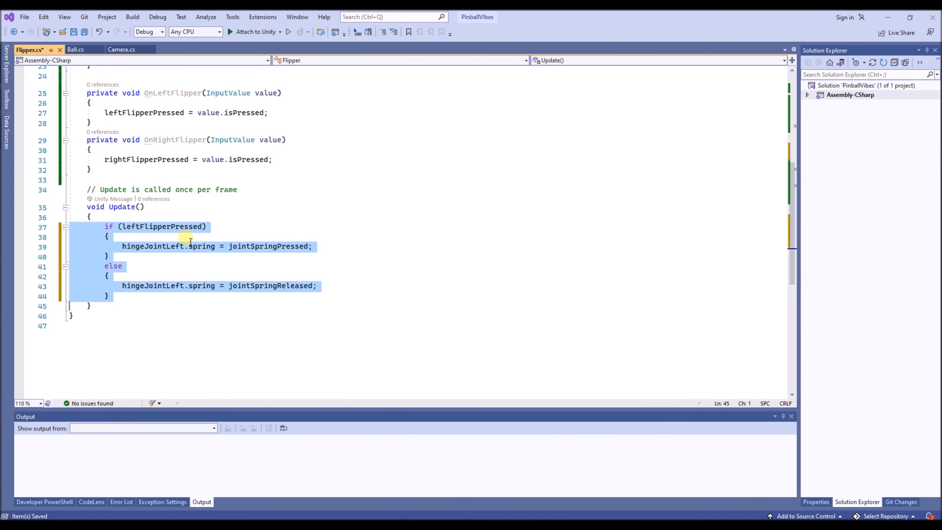
pyautogui.hotkey('ctrl', 'c')
pyautogui.press('Right')
pyautogui.hotkey('ctrl', 'v')
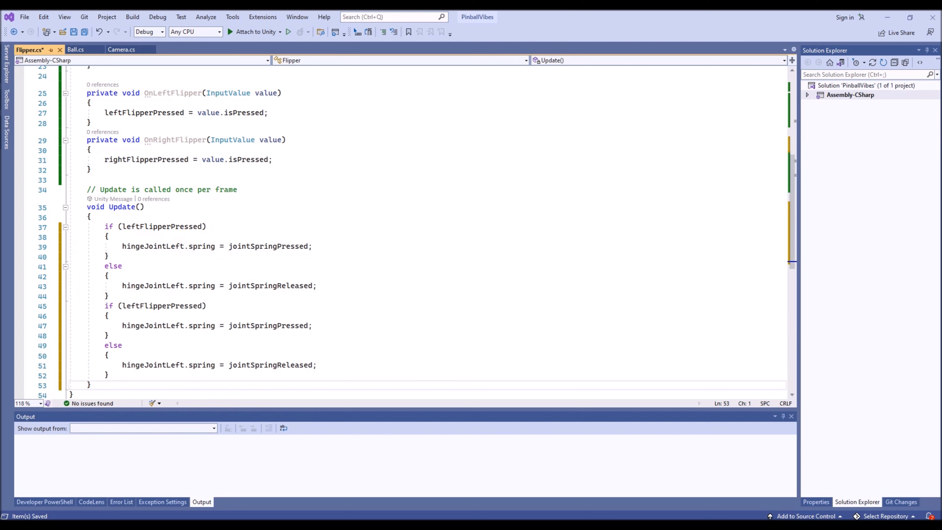
# - Change the condition of the duplicated if block to rightFlipperPressed
pyautogui.click(145, 306)
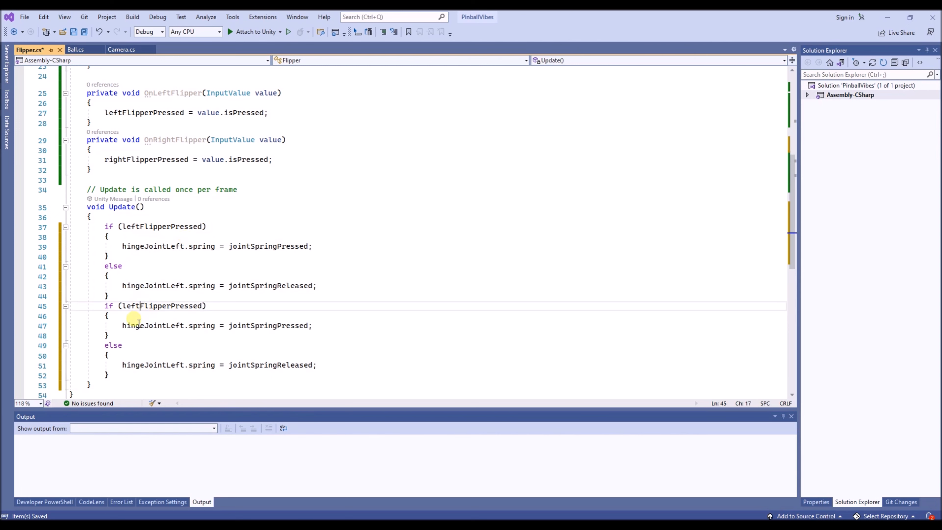
pyautogui.press('BackSpace')
pyautogui.press('BackSpace')
pyautogui.press('BackSpace')
pyautogui.press('BackSpace')
pyautogui.write('right')
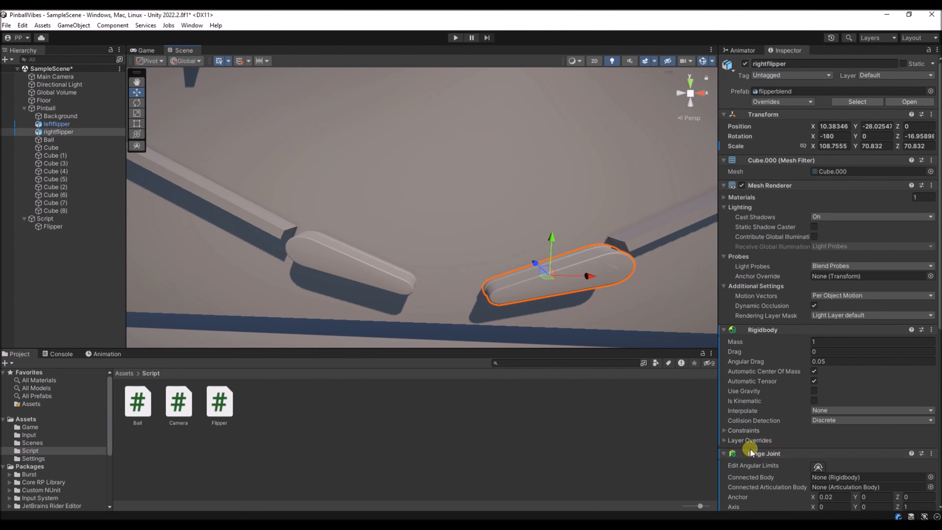
# - Compare the Hinge Joint axis settings of the right flipper with those of the left flipper
pyautogui.scroll(-2, 752, 451)
pyautogui.scroll(-2, 752, 452)
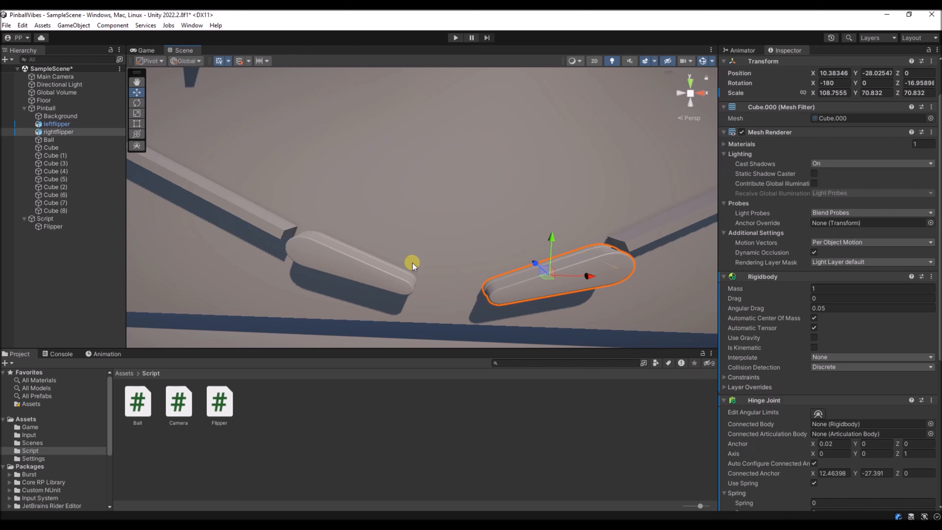
pyautogui.scroll(-6, 757, 393)
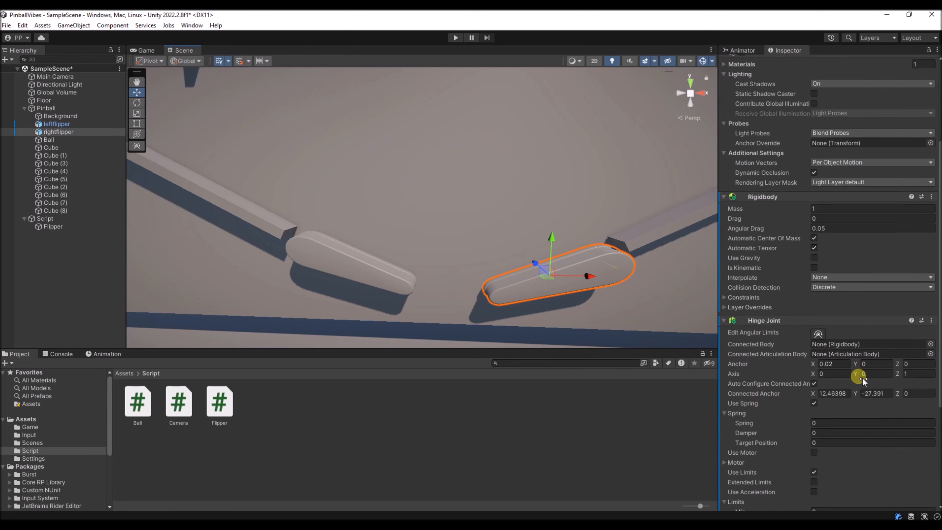
pyautogui.click(911, 378)
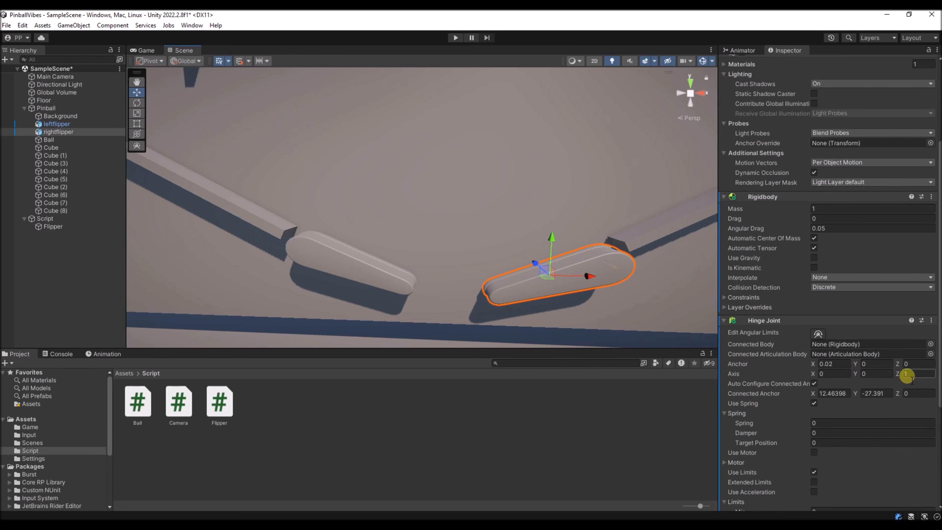
pyautogui.click(332, 267)
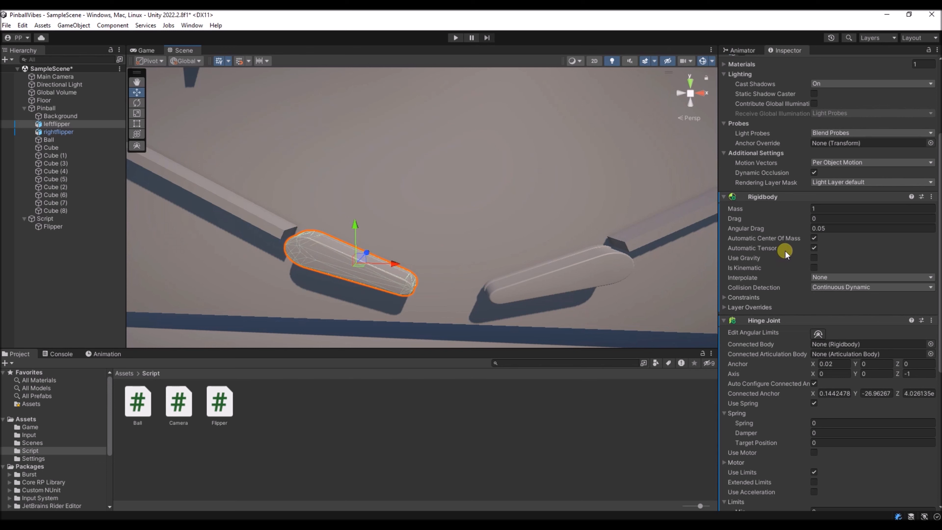
# - Assign leftflipper to Hinge Joint Left and rightflipper to Hinge Joint Right in the Flipper object's script component
pyautogui.click(52, 226)
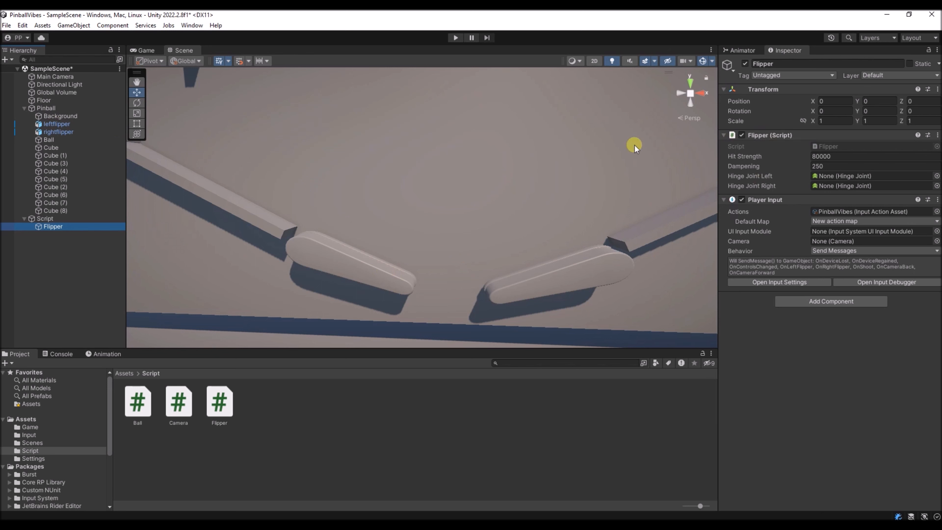
pyautogui.moveTo(59, 125); pyautogui.dragTo(854, 175)
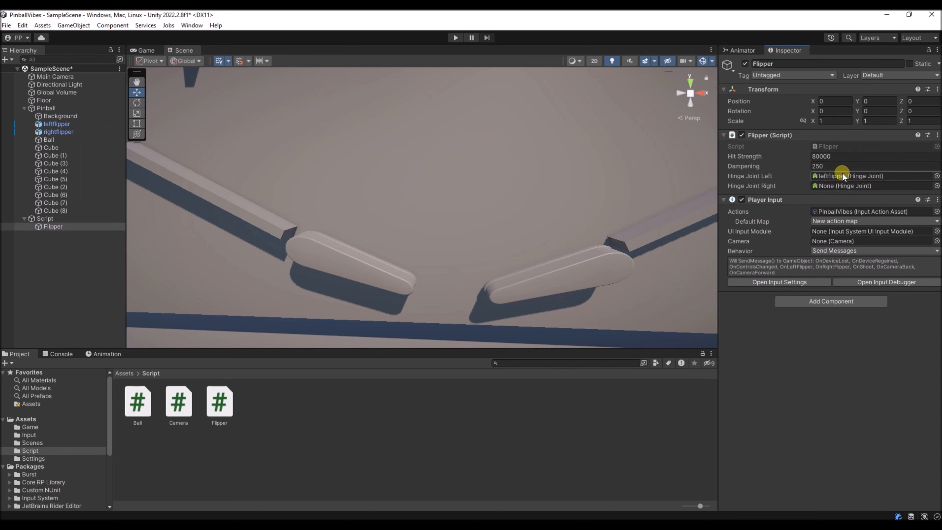
pyautogui.moveTo(64, 132); pyautogui.dragTo(853, 186)
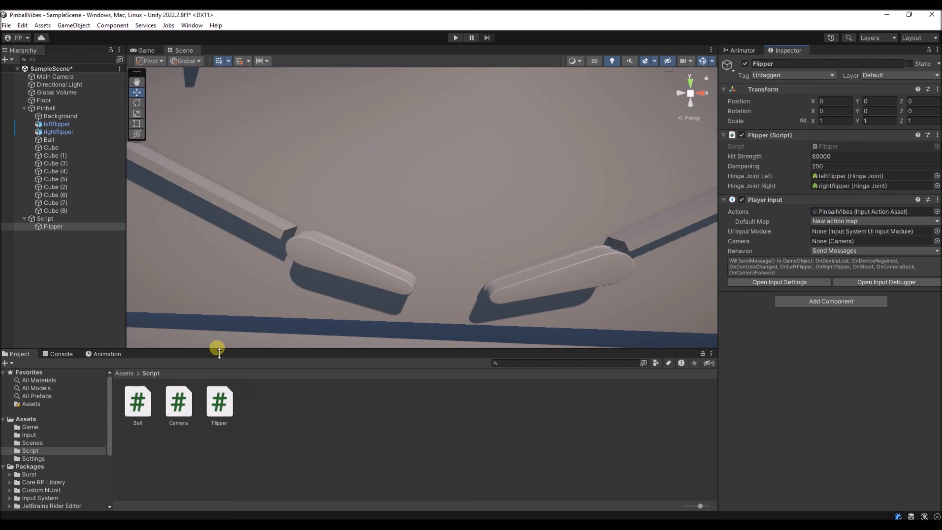
# - Open the PinballVibes input actions asset from the Input folder and set the LeftFlipper action type to Value
pyautogui.click(24, 436)
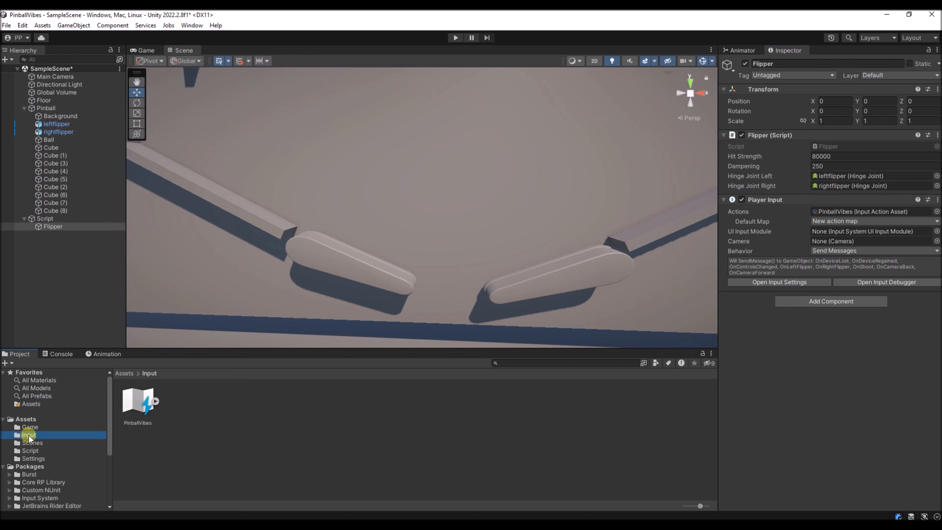
pyautogui.doubleClick(139, 403)
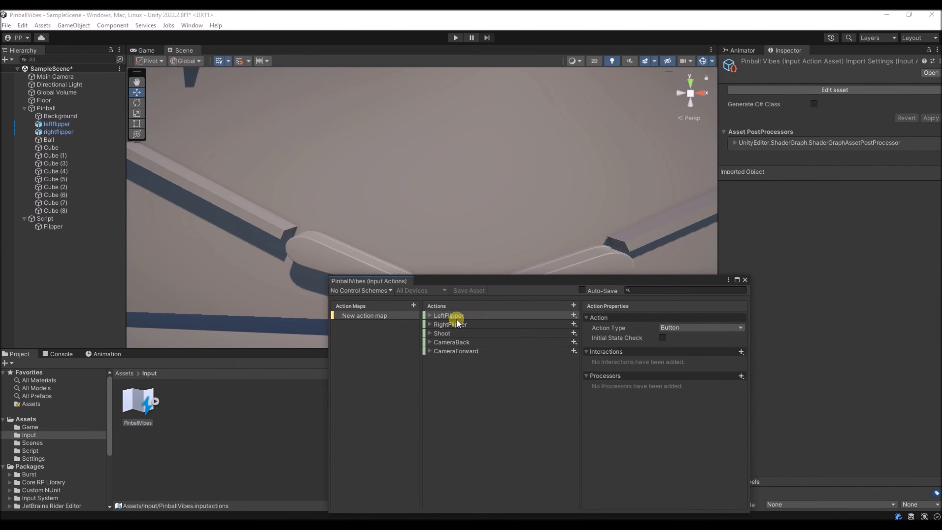
pyautogui.click(430, 315)
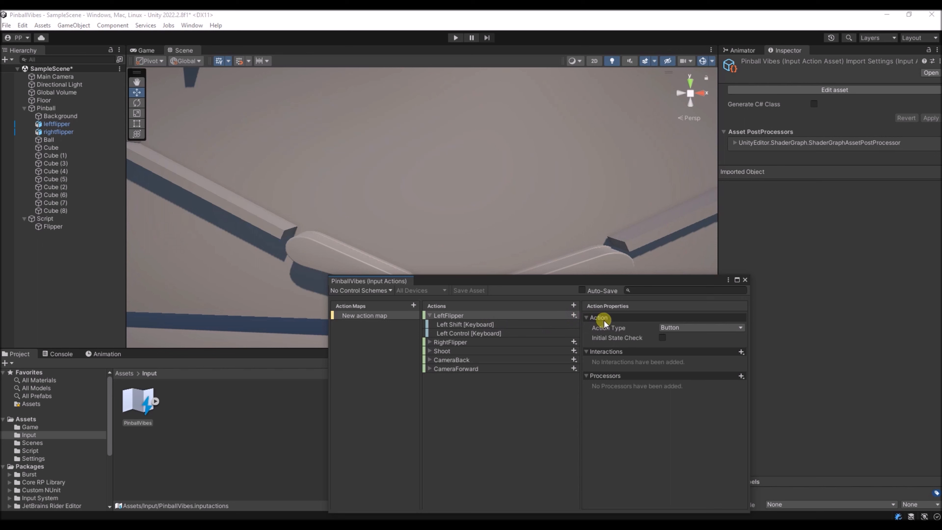
pyautogui.click(589, 317)
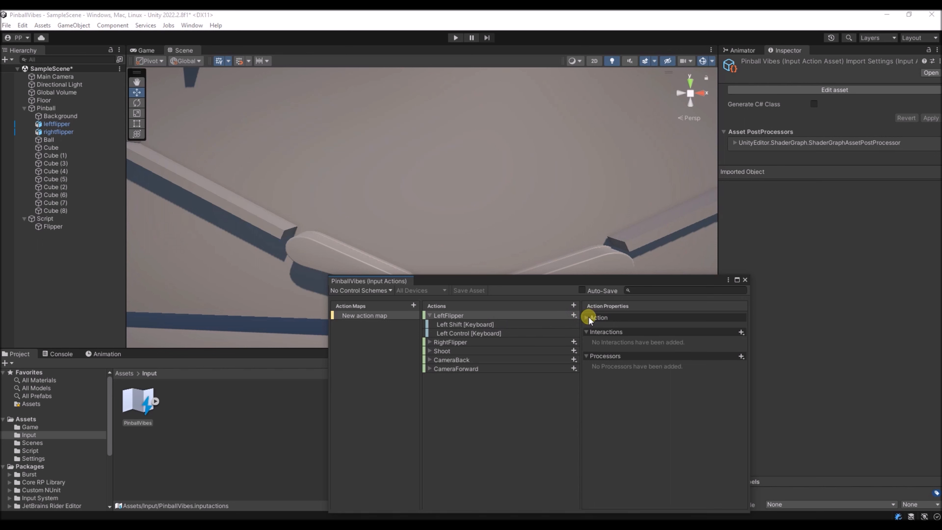
pyautogui.click(589, 318)
pyautogui.click(681, 327)
pyautogui.click(629, 327)
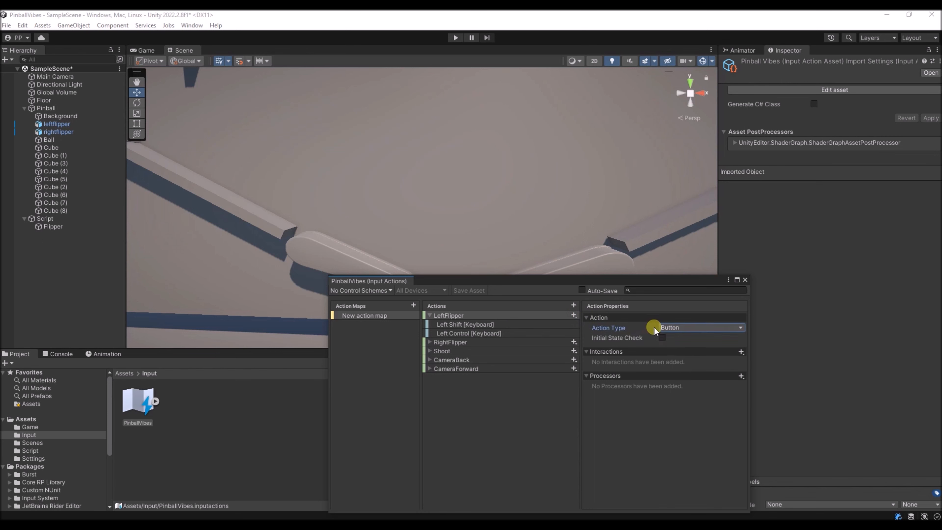
pyautogui.click(680, 328)
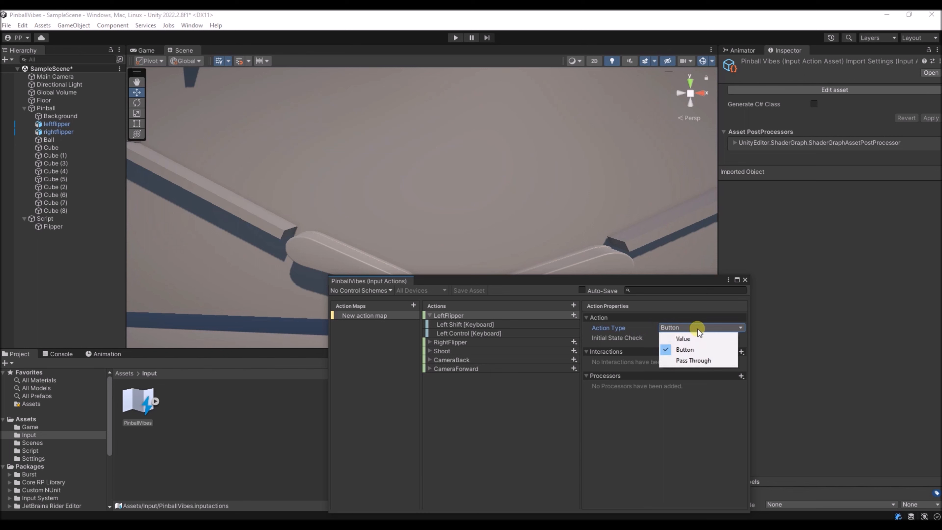
pyautogui.click(682, 339)
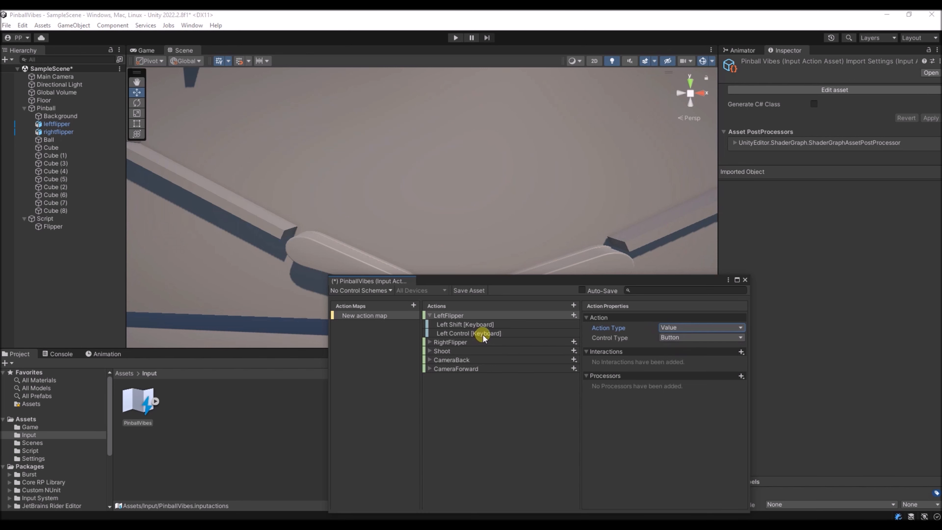
# - Set the RightFlipper action type to Value and save the input actions asset
pyautogui.click(460, 342)
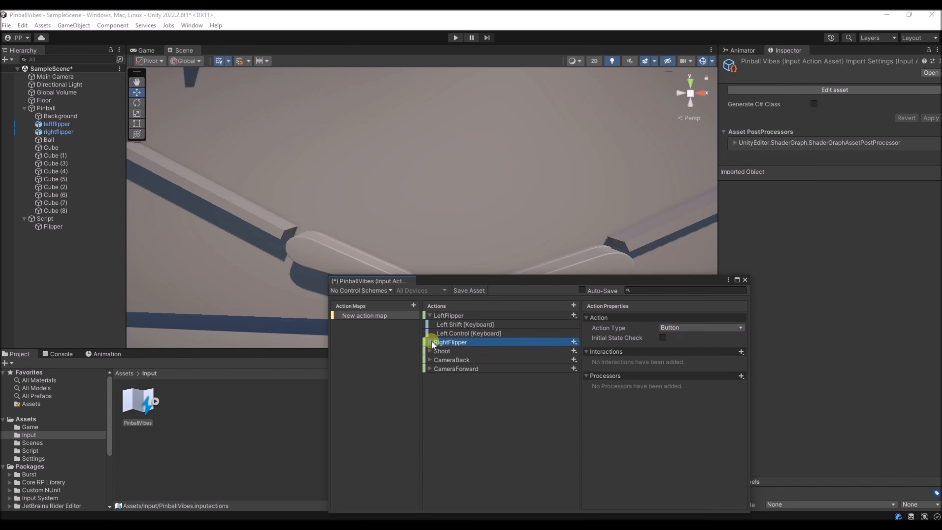
pyautogui.click(698, 329)
pyautogui.click(682, 336)
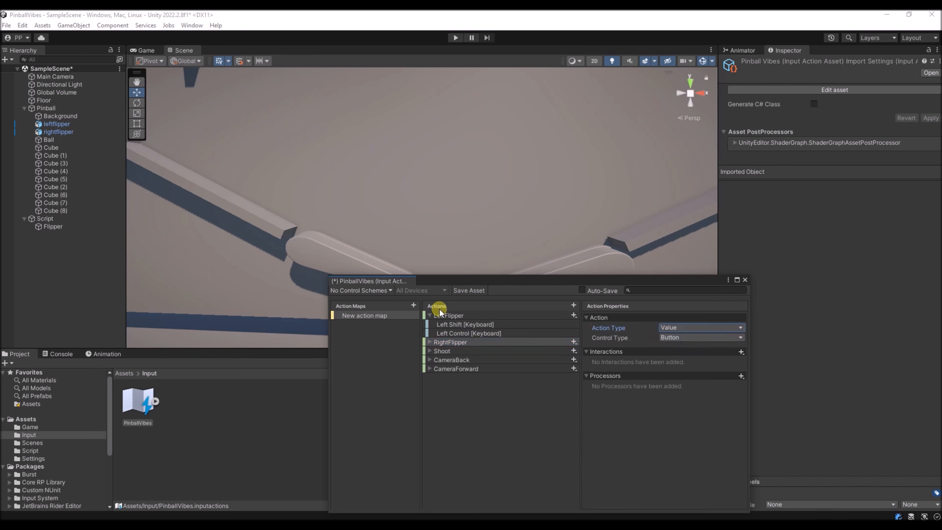
pyautogui.click(447, 290)
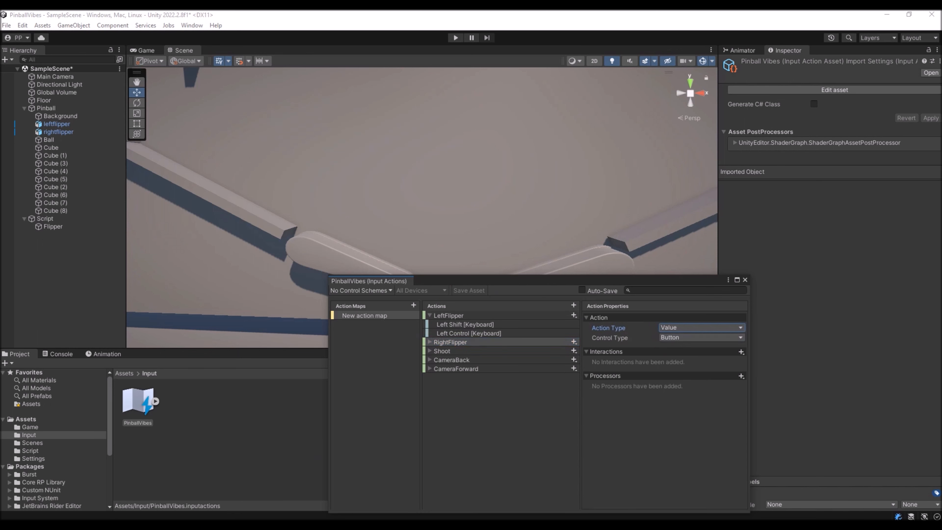
# - Switch to Visual Studio to review the OnLeftFlipper method in Flipper.cs, and return to Unity
pyautogui.hotkey('alt', 'Tab')
pyautogui.moveTo(181, 207); pyautogui.dragTo(231, 240)
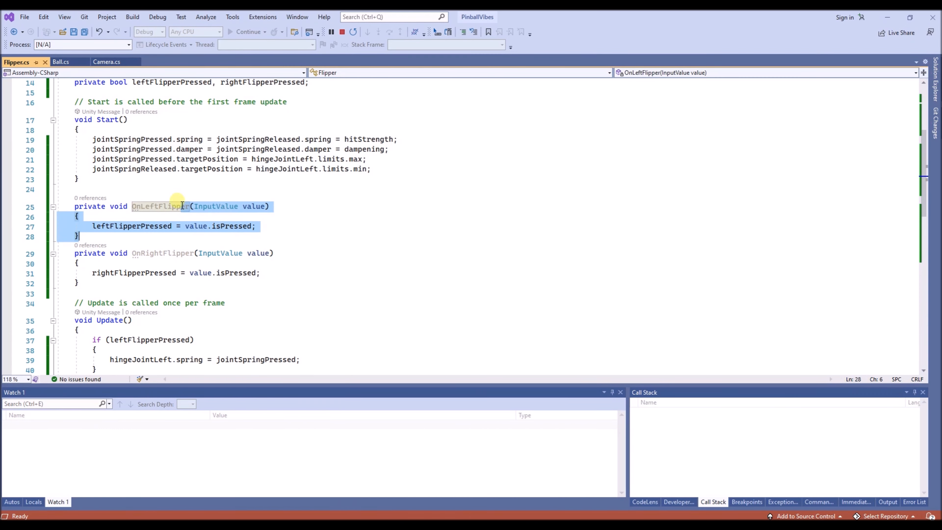
pyautogui.click(143, 206)
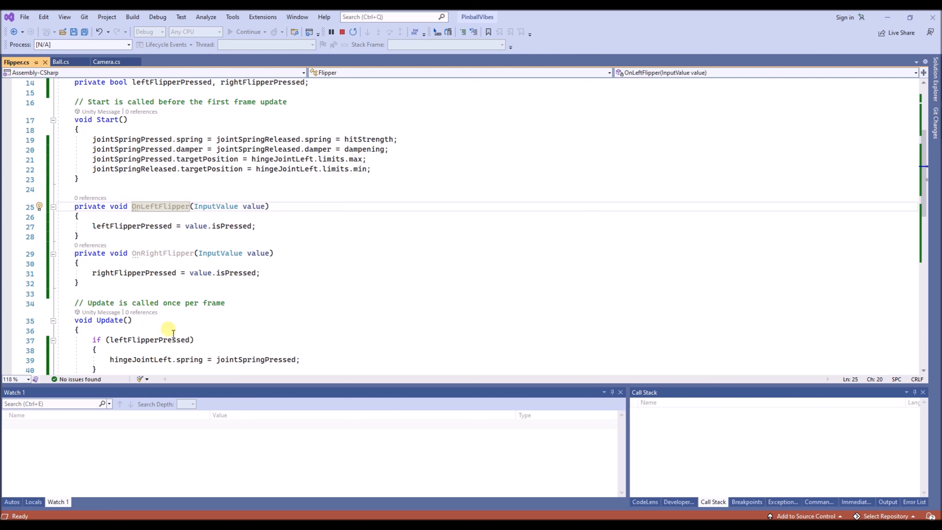
pyautogui.hotkey('alt', 'Tab')
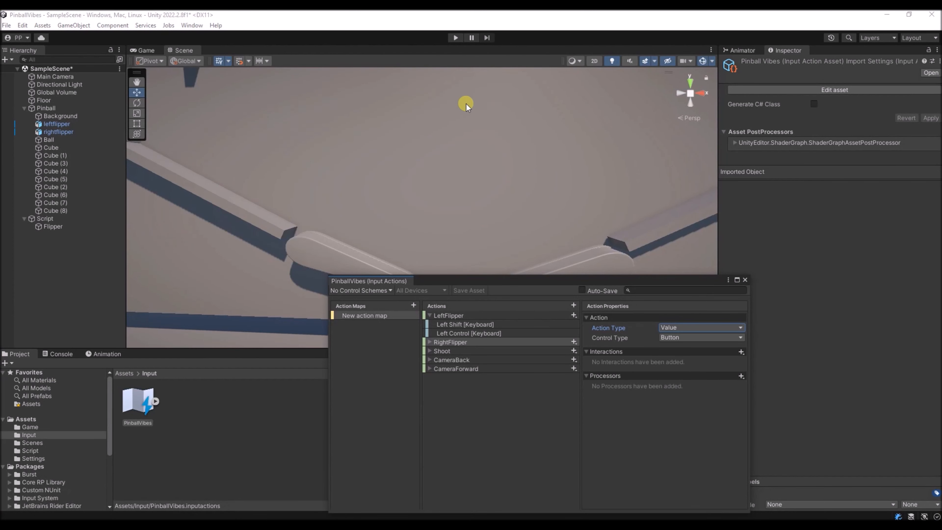
# - Close the input actions editor and run a playtest of the pinball table, stopping it when done
pyautogui.click(744, 280)
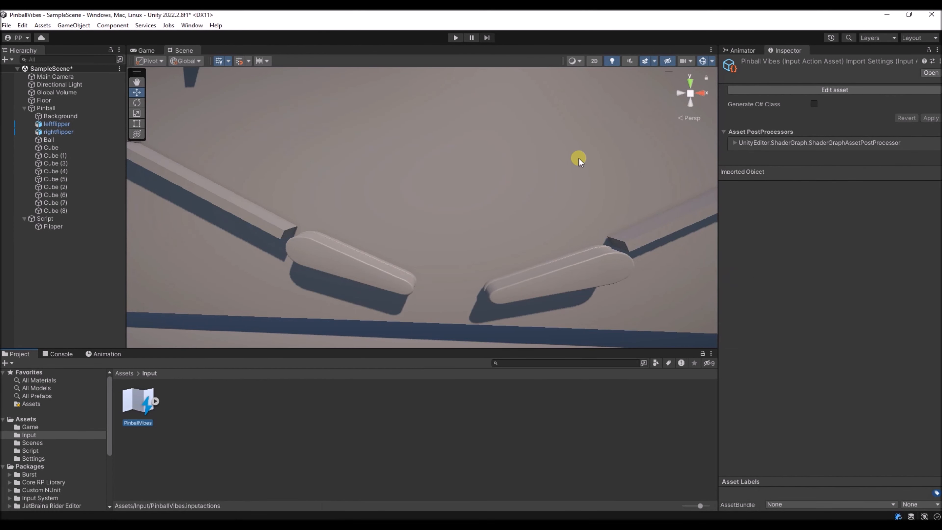
pyautogui.click(455, 39)
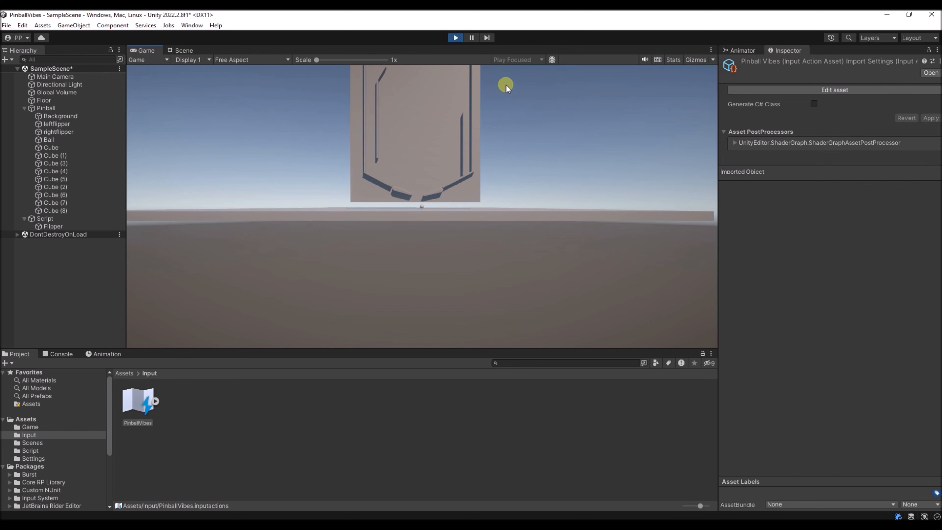
pyautogui.rightClick(182, 52)
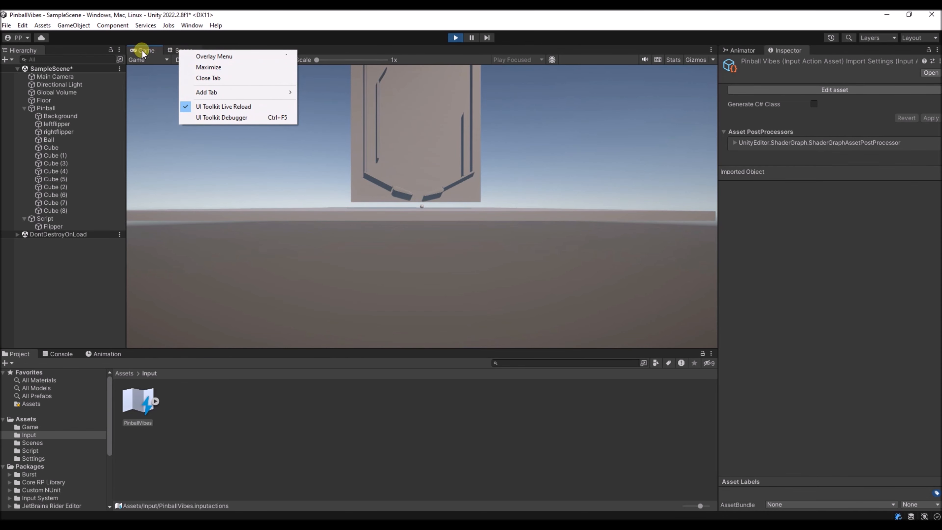
pyautogui.click(153, 87)
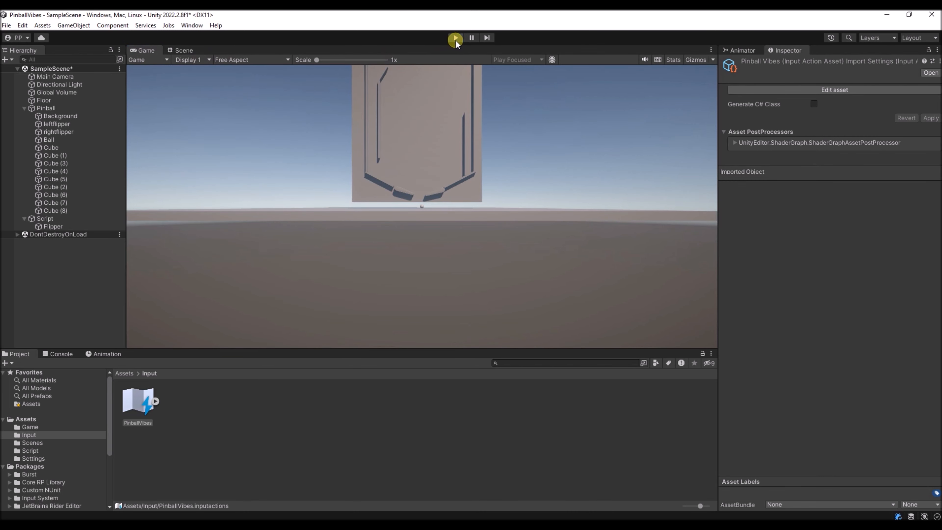
pyautogui.click(456, 40)
# - Duplicate the Background board and move the copy in front of the table to about Z -1.06
pyautogui.moveTo(402, 189); pyautogui.dragTo(362, 242, button='right')
pyautogui.press('d')
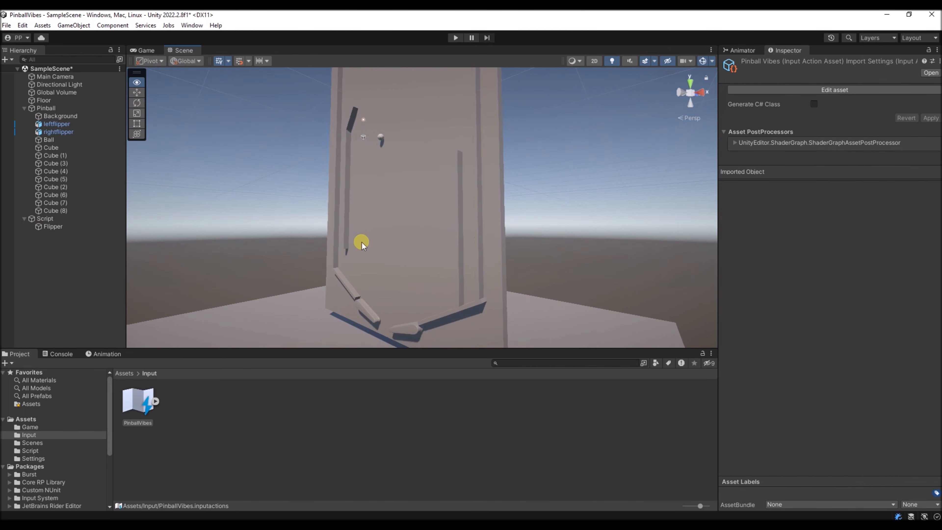
pyautogui.click(485, 241)
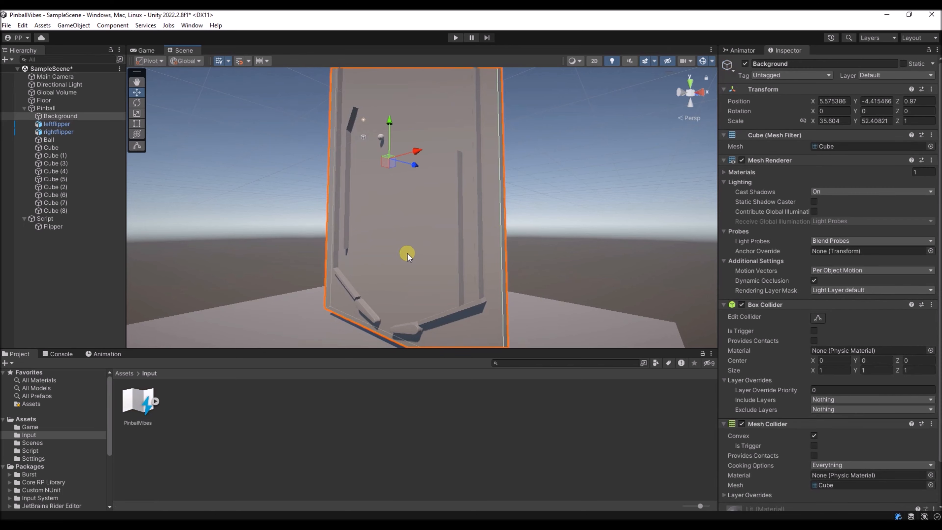
pyautogui.hotkey('ctrl', 'd')
pyautogui.moveTo(474, 212); pyautogui.dragTo(353, 199, button='right')
pyautogui.press('d')
pyautogui.moveTo(377, 163); pyautogui.dragTo(338, 171)
pyautogui.moveTo(226, 200); pyautogui.dragTo(245, 201, button='right')
pyautogui.moveTo(360, 158)
pyautogui.mouseDown()
pyautogui.moveTo(369, 156)
pyautogui.moveTo(357, 160)
pyautogui.mouseUp()
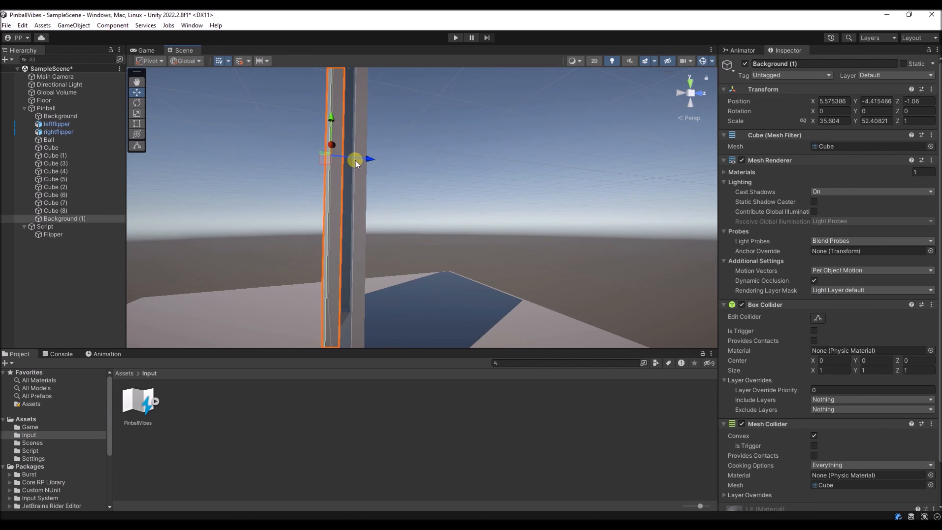
# - Move the front board copy closer to the ball at Z -0.95 and disable its Mesh Renderer
pyautogui.moveTo(239, 181); pyautogui.dragTo(296, 255, button='right')
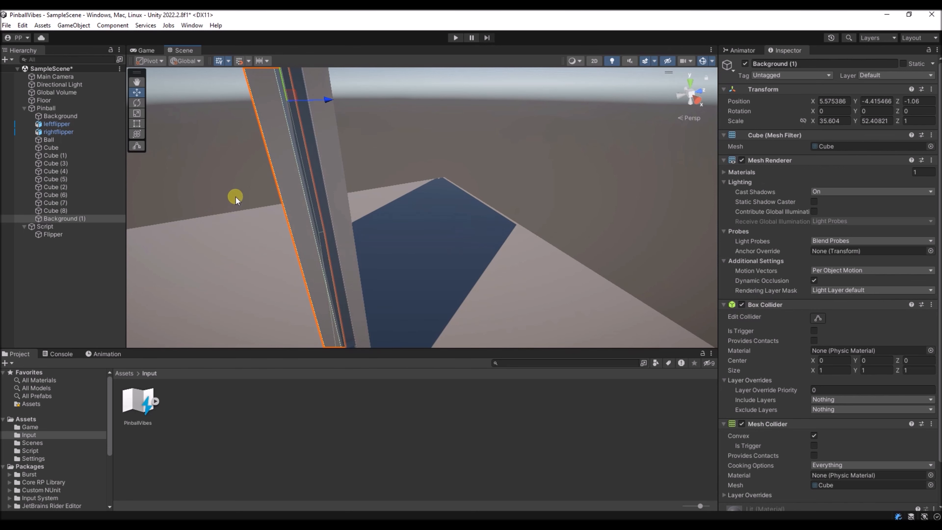
pyautogui.moveTo(200, 153); pyautogui.dragTo(291, 234, button='right')
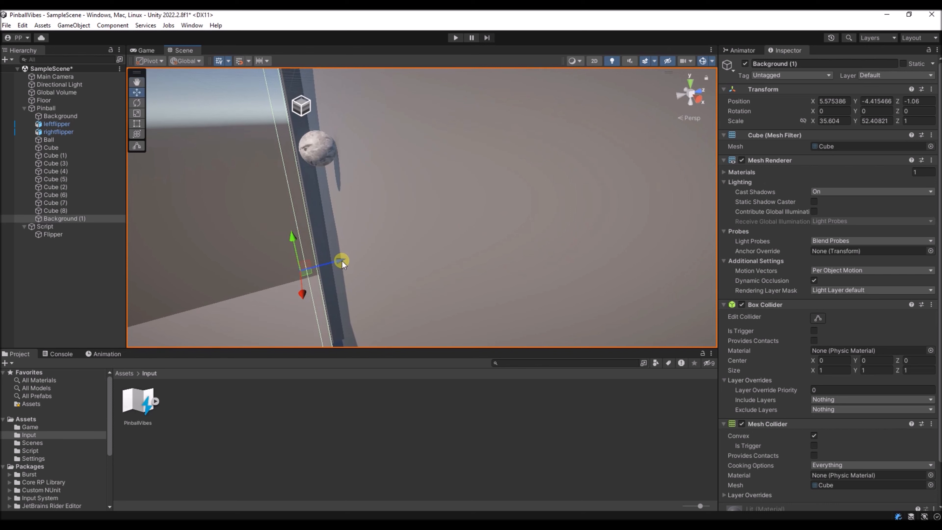
pyautogui.moveTo(343, 260); pyautogui.dragTo(347, 259)
pyautogui.moveTo(347, 260); pyautogui.dragTo(425, 195, button='right')
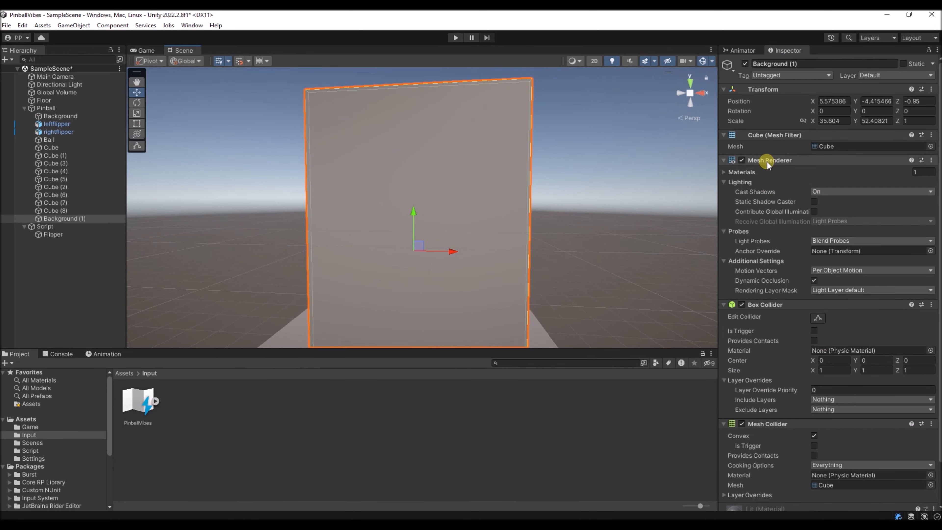
pyautogui.click(742, 160)
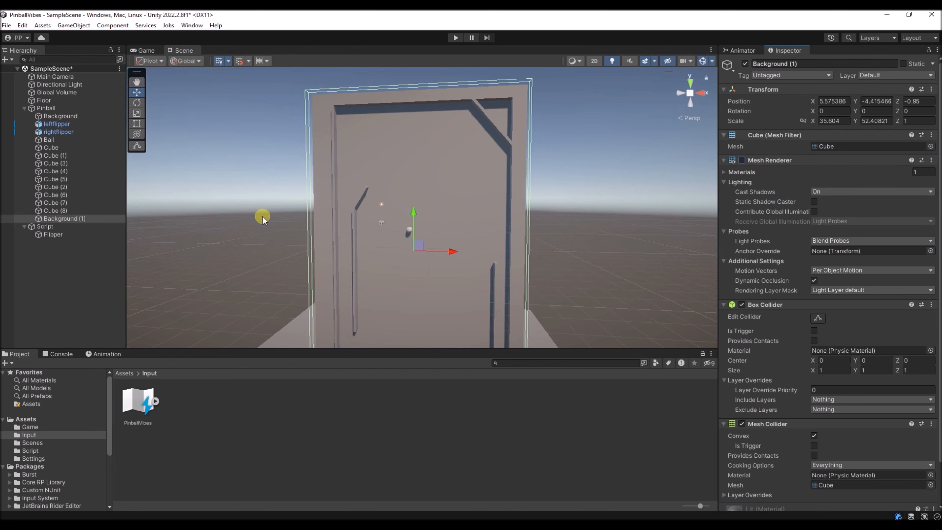
# - Playtest the pinball table with the invisible front board in place, and return to the scene view
pyautogui.moveTo(390, 234); pyautogui.dragTo(385, 126, button='right')
pyautogui.click(455, 38)
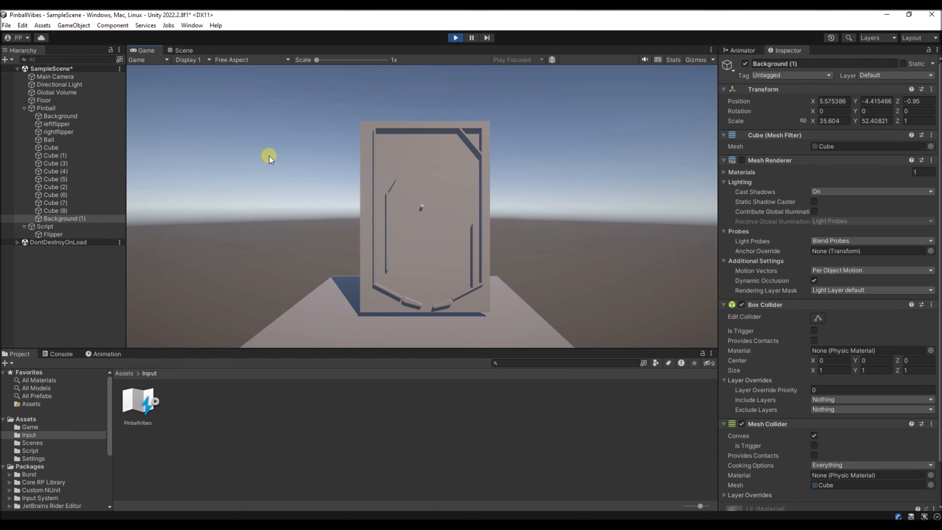
pyautogui.click(182, 50)
# - Widen the ball's clearance by moving Background (1) to Z -1.25 and the original Background to Z 1.19
pyautogui.moveTo(345, 166); pyautogui.dragTo(227, 217, button='right')
pyautogui.press('s')
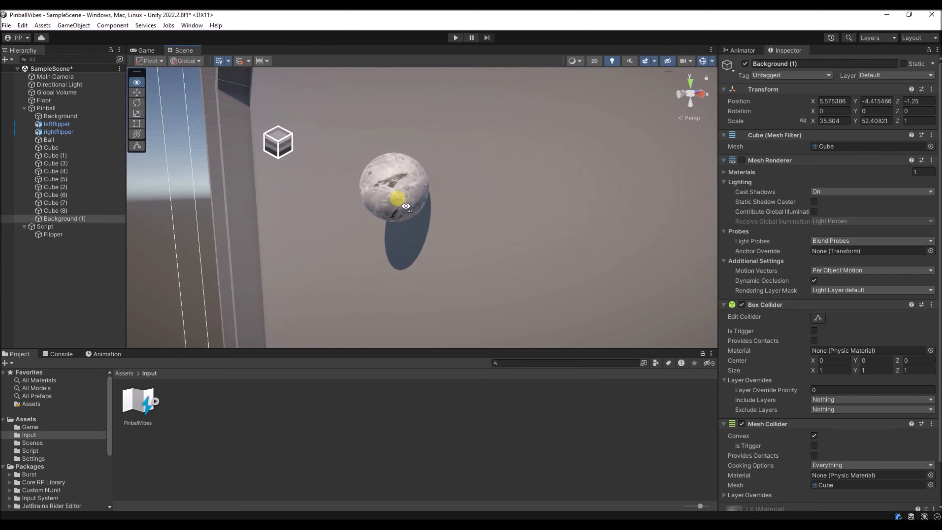
pyautogui.moveTo(393, 194); pyautogui.dragTo(371, 211, button='right')
pyautogui.click(368, 212)
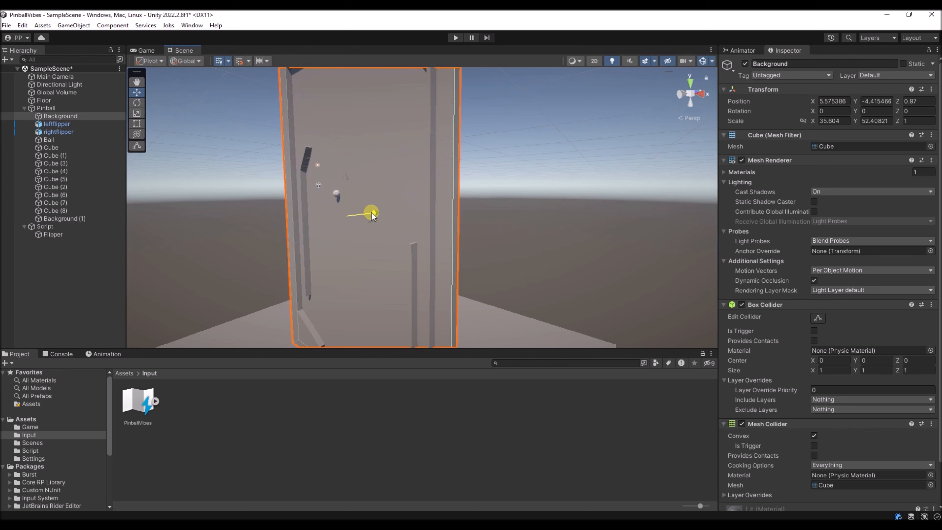
pyautogui.moveTo(372, 212); pyautogui.dragTo(373, 216)
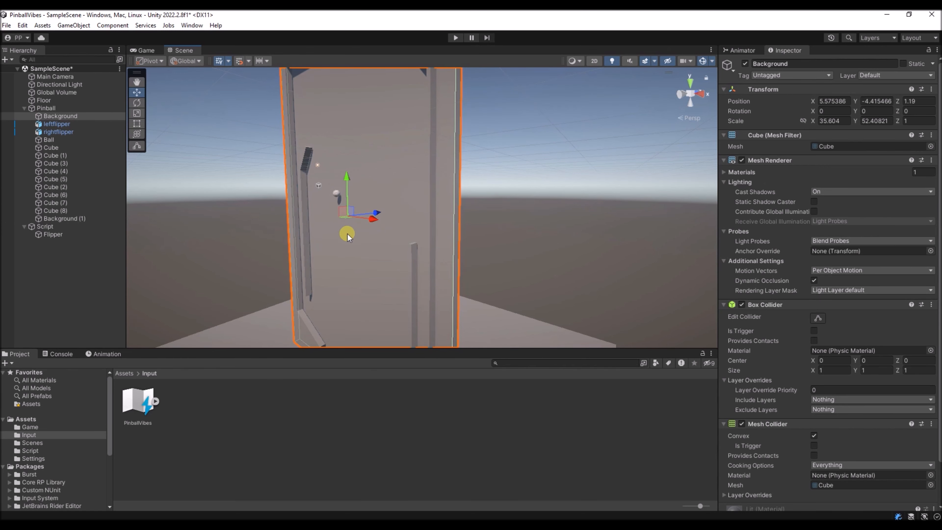
# - Select all the table's Cube walls, from Cube to Cube (8), and scale them together along Z to about 1.72
pyautogui.moveTo(348, 233)
pyautogui.mouseDown(button='right')
pyautogui.moveTo(345, 249)
pyautogui.moveTo(345, 239)
pyautogui.mouseUp(button='right')
pyautogui.click(346, 182)
pyautogui.scroll(10, 346, 183)
pyautogui.moveTo(305, 148); pyautogui.dragTo(310, 148)
pyautogui.moveTo(283, 210); pyautogui.dragTo(318, 205, button='right')
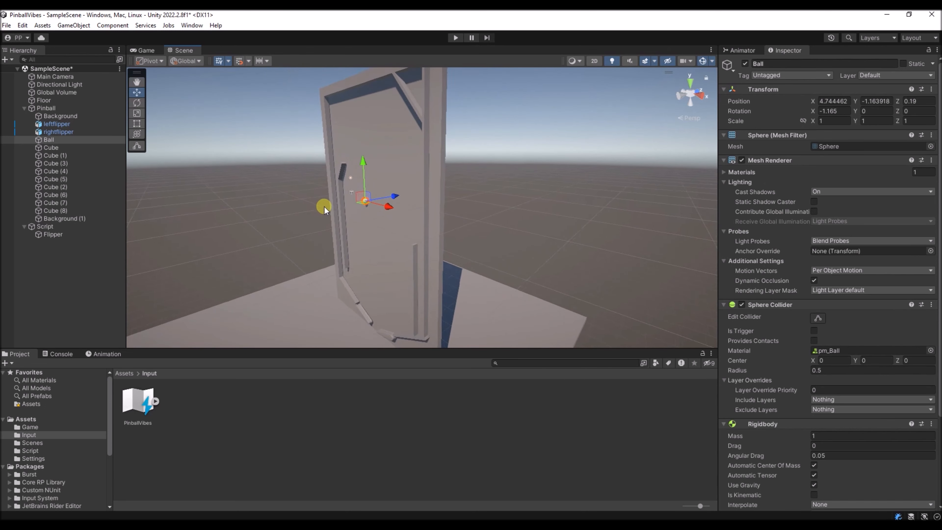
pyautogui.click(334, 208)
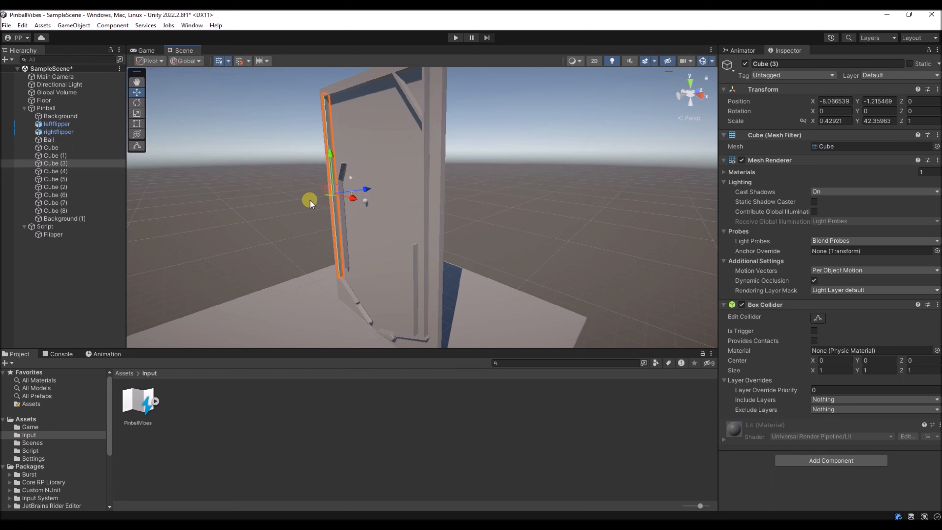
pyautogui.click(51, 210)
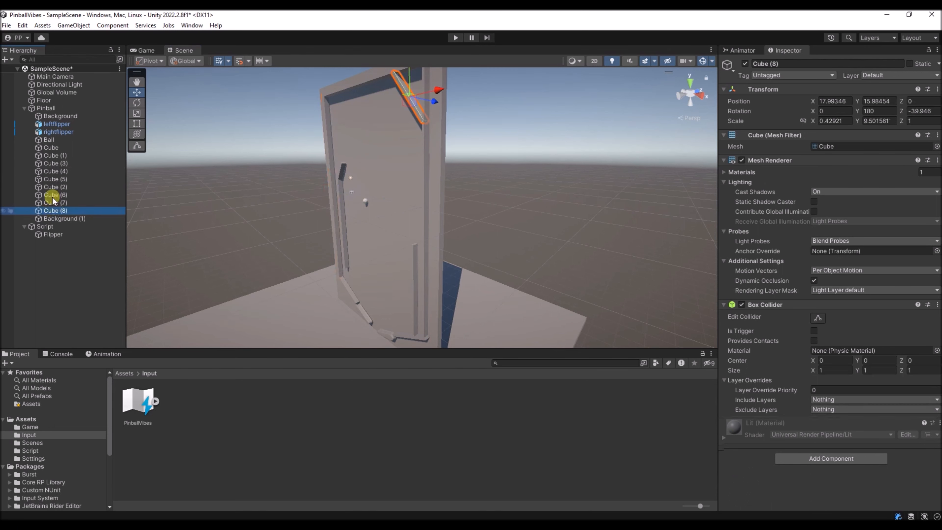
pyautogui.keyDown('shift'); pyautogui.click(59, 149); pyautogui.keyUp('shift')
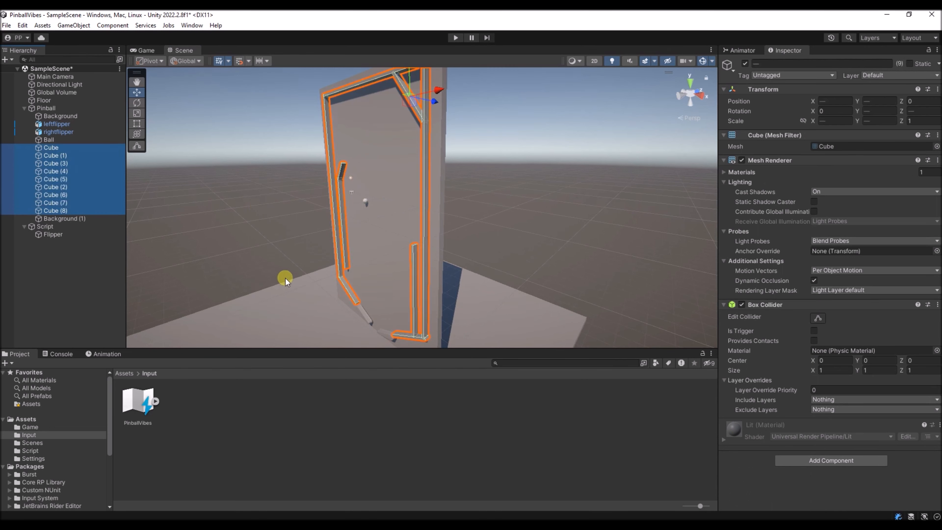
pyautogui.keyDown('alt'); pyautogui.moveTo(285, 278); pyautogui.dragTo(267, 220); pyautogui.keyUp('alt')
pyautogui.click(137, 113)
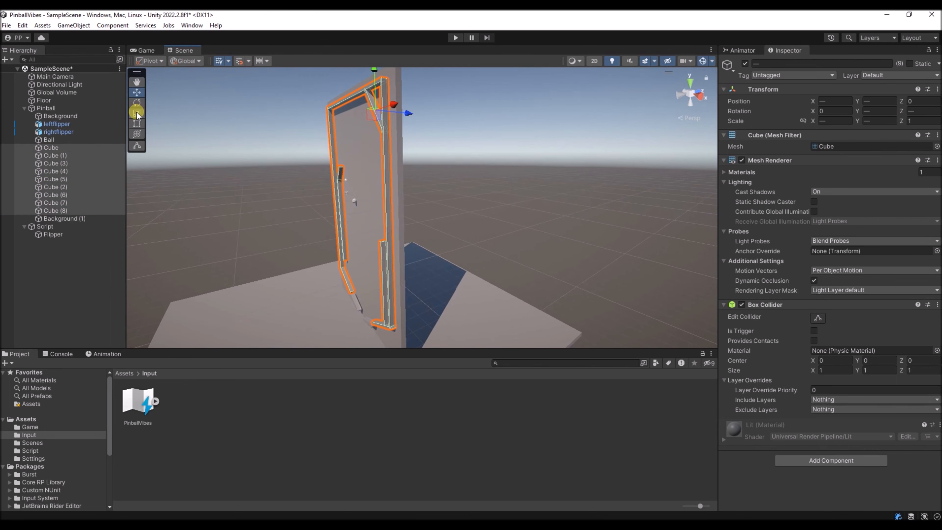
pyautogui.click(421, 111)
pyautogui.moveTo(408, 112); pyautogui.dragTo(434, 112)
pyautogui.moveTo(366, 174); pyautogui.dragTo(347, 170, button='right')
pyautogui.press('w')
pyautogui.press('d')
pyautogui.press('s')
pyautogui.moveTo(365, 123)
pyautogui.mouseDown()
pyautogui.moveTo(374, 124)
pyautogui.moveTo(362, 121)
pyautogui.mouseUp()
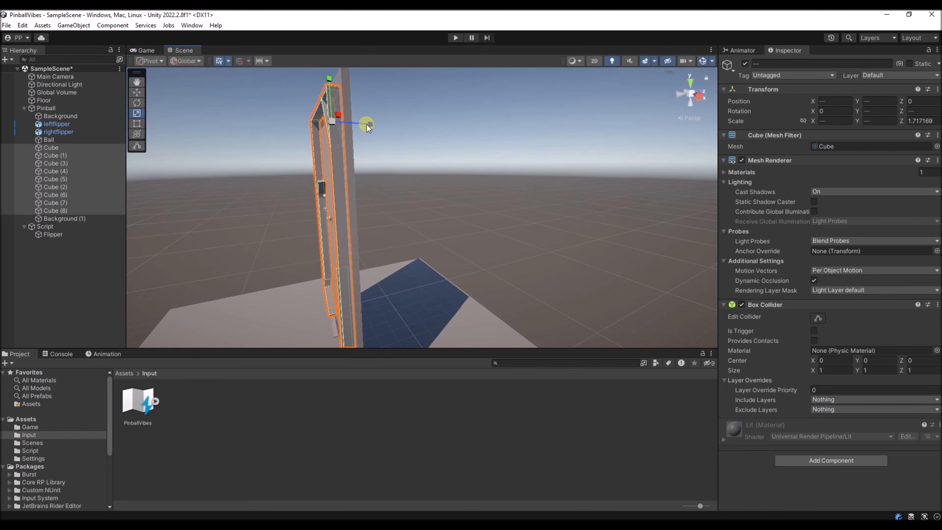
# - Thin the invisible front board Background (1) by scaling it along Z to about 0.64
pyautogui.moveTo(326, 203); pyautogui.dragTo(351, 185, button='right')
pyautogui.click(325, 200)
pyautogui.press('w')
pyautogui.moveTo(308, 214); pyautogui.dragTo(358, 204, button='right')
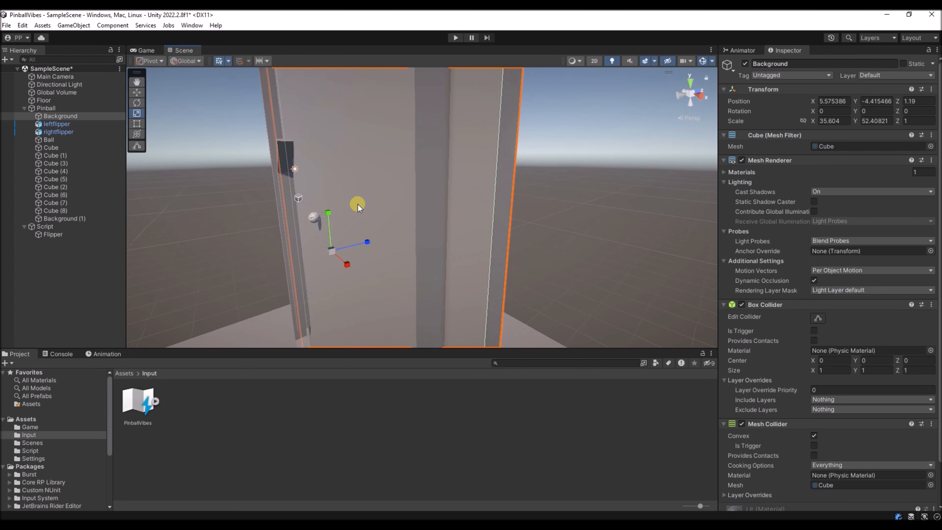
pyautogui.moveTo(291, 234); pyautogui.dragTo(336, 240, button='right')
pyautogui.click(68, 218)
pyautogui.press('r')
pyautogui.moveTo(338, 236); pyautogui.dragTo(319, 242)
pyautogui.press('d')
pyautogui.moveTo(301, 253); pyautogui.dragTo(300, 253, button='right')
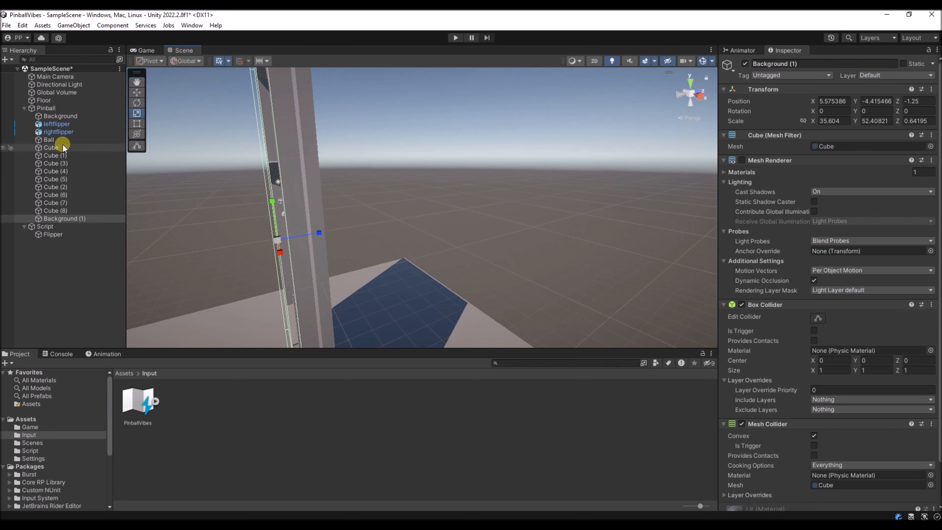
# - Rename the Background (1) object as Glass
pyautogui.click(54, 218)
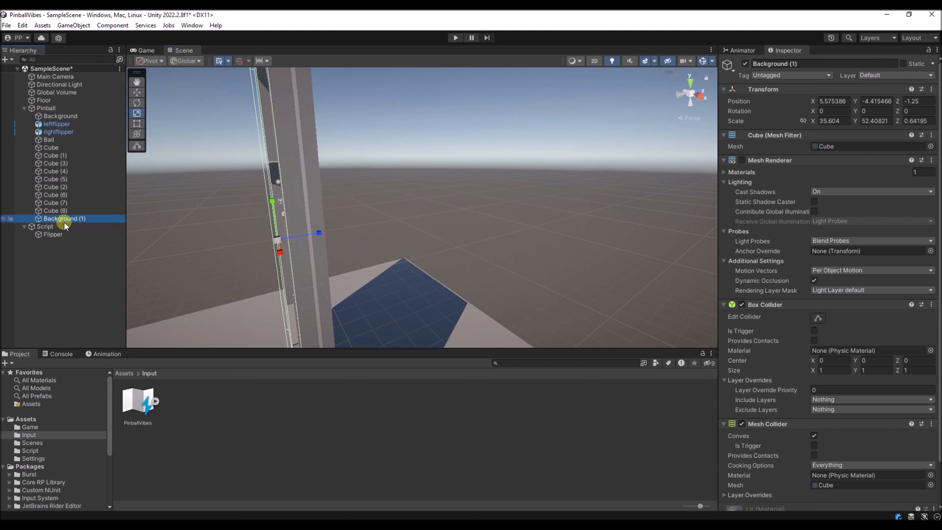
pyautogui.press('F2')
pyautogui.write('Glass')
pyautogui.press('Return')
# - Thin the Background board to a Z scale of about 0.33 and move it to Z 0.97
pyautogui.click(54, 116)
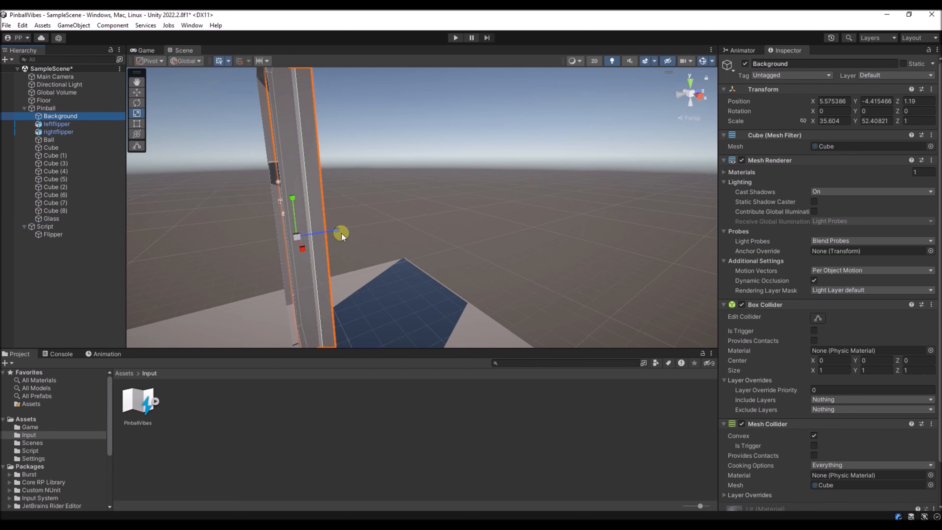
pyautogui.click(137, 92)
pyautogui.moveTo(336, 226); pyautogui.dragTo(335, 231)
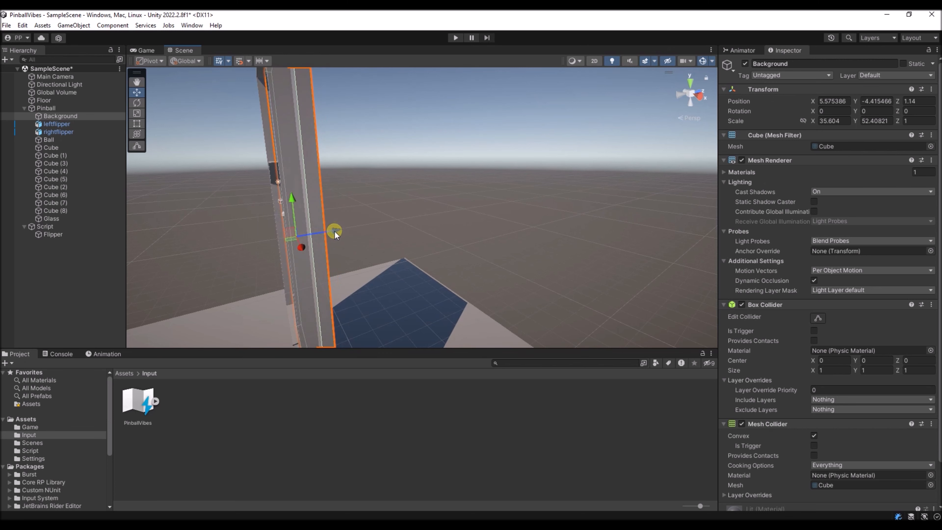
pyautogui.click(136, 113)
pyautogui.moveTo(335, 227); pyautogui.dragTo(302, 236)
pyautogui.click(136, 92)
pyautogui.keyDown('alt'); pyautogui.moveTo(275, 230); pyautogui.dragTo(330, 228); pyautogui.keyUp('alt')
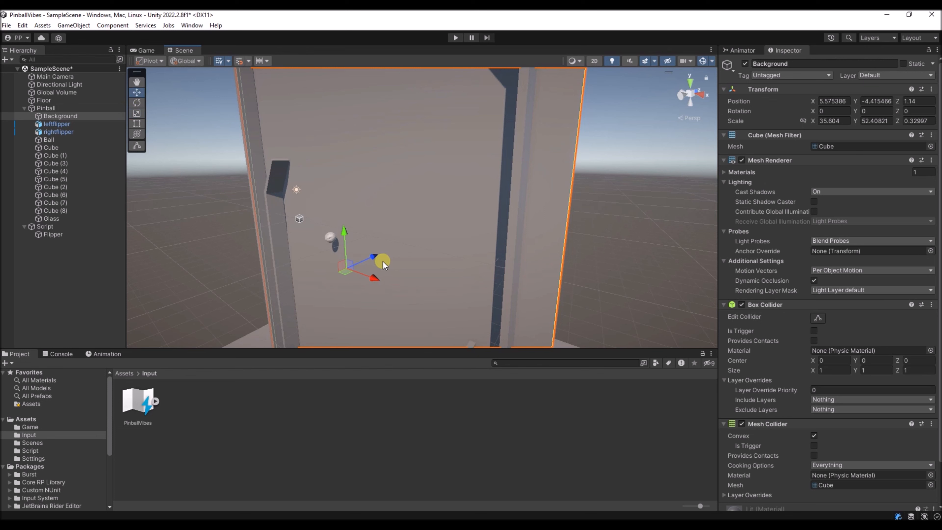
pyautogui.moveTo(378, 258); pyautogui.dragTo(371, 257)
# - Move the Ball along X toward the side wall to X -3.96
pyautogui.moveTo(310, 268); pyautogui.dragTo(359, 254, button='right')
pyautogui.press('d')
pyautogui.click(360, 255)
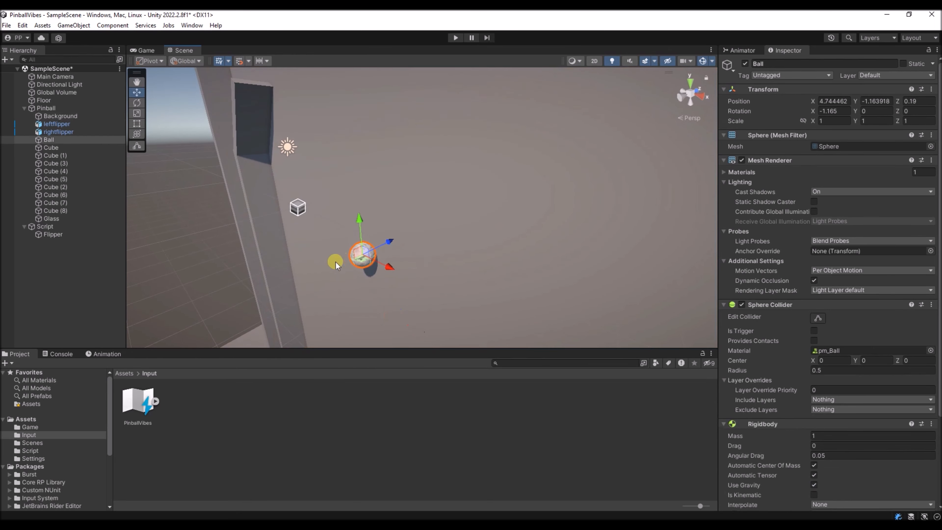
pyautogui.moveTo(393, 265); pyautogui.dragTo(281, 238)
pyautogui.moveTo(282, 238); pyautogui.dragTo(207, 231, button='right')
pyautogui.press('f')
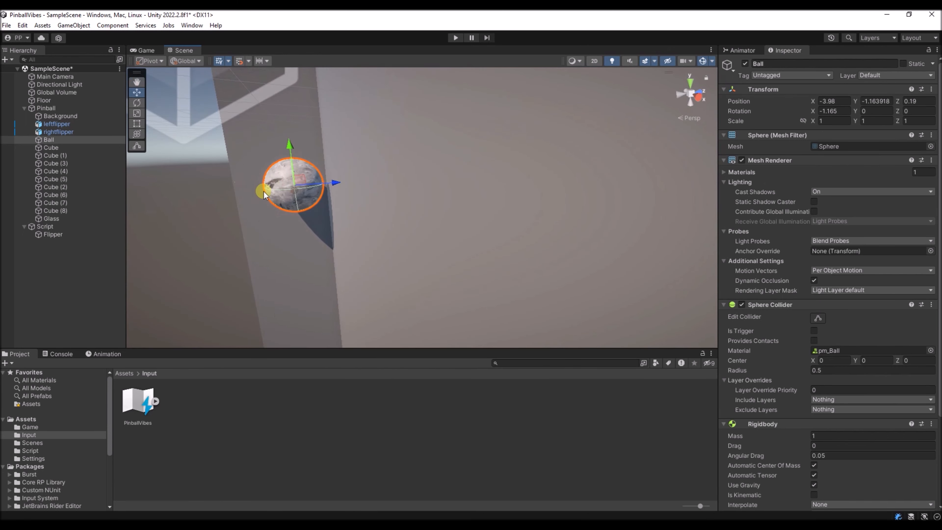
# - Playtest the pinball table with the adjusted walls, boards and ball position, and stop the game
pyautogui.click(243, 235)
pyautogui.click(455, 37)
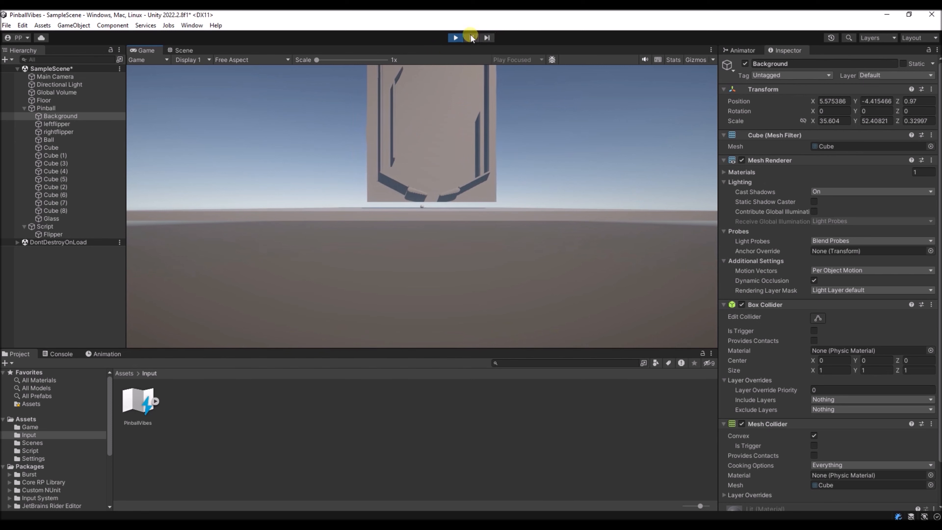
pyautogui.click(456, 38)
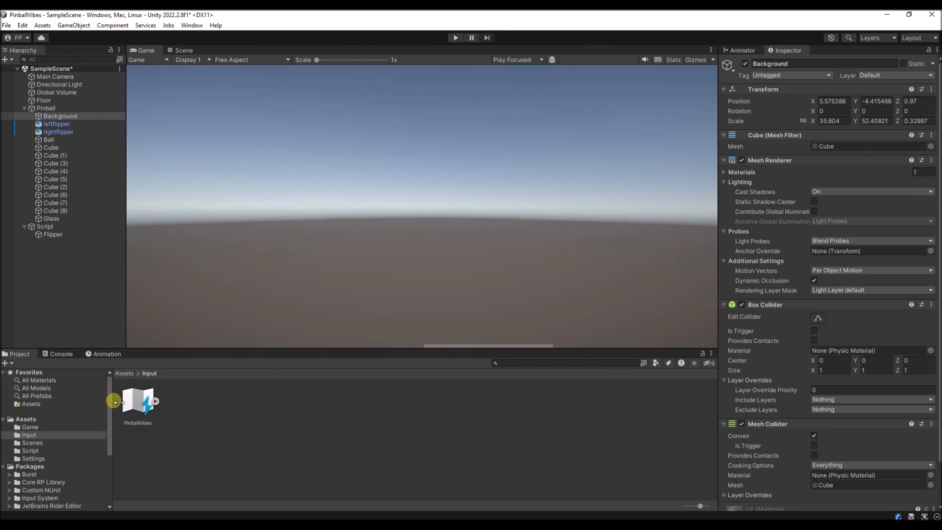
# - Open the Camera script from the Script folder to review its ball-following code, and return to Unity
pyautogui.click(29, 451)
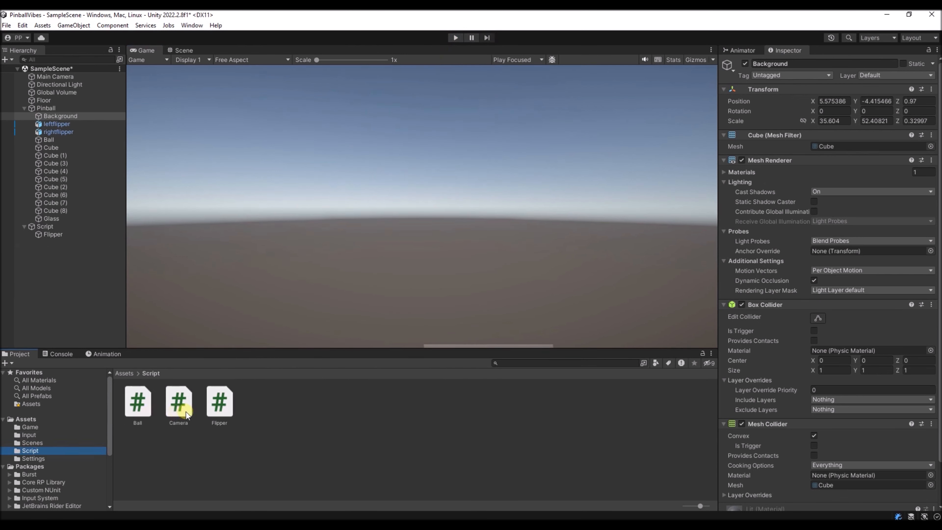
pyautogui.click(178, 406)
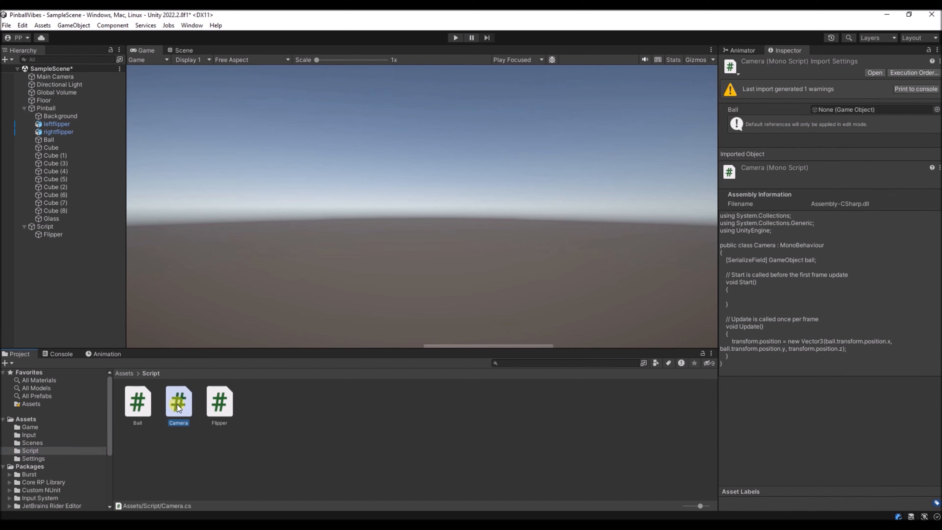
pyautogui.doubleClick(177, 405)
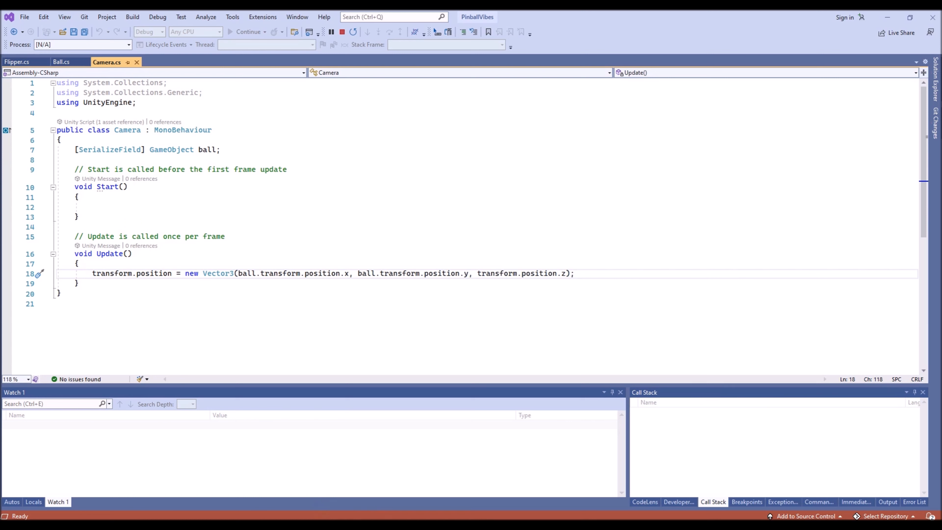
pyautogui.hotkey('alt', 'Tab')
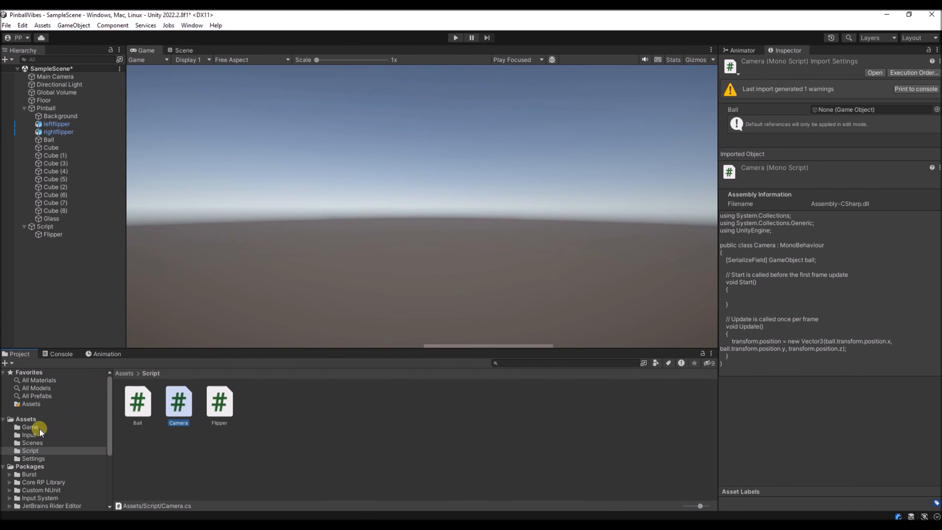
# - Open the PinballVibes input action asset from the Input folder to check its actions
pyautogui.click(27, 436)
pyautogui.doubleClick(138, 404)
pyautogui.click(743, 277)
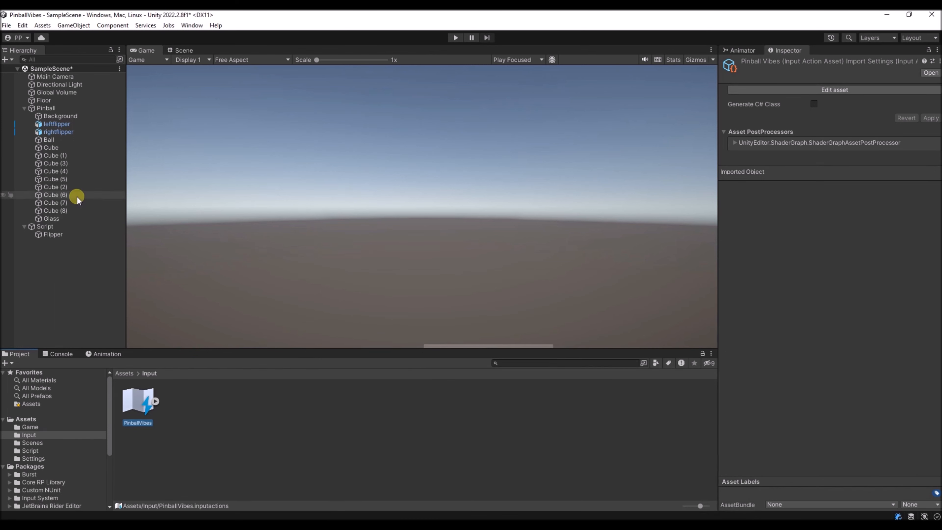
# - Add a Player Input component to the Main Camera and assign PinballVibes as its Actions asset
pyautogui.click(55, 77)
pyautogui.scroll(-10, 816, 334)
pyautogui.click(813, 498)
pyautogui.write('play')
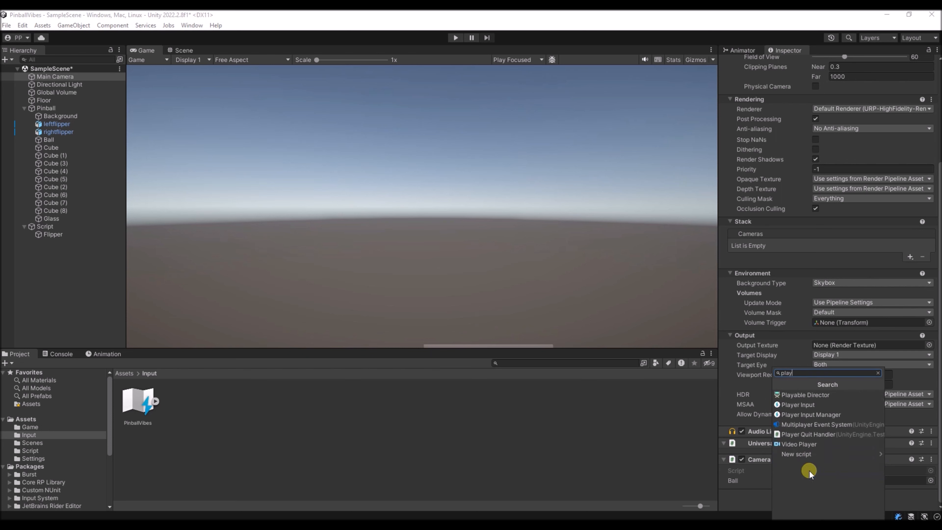
pyautogui.write('er')
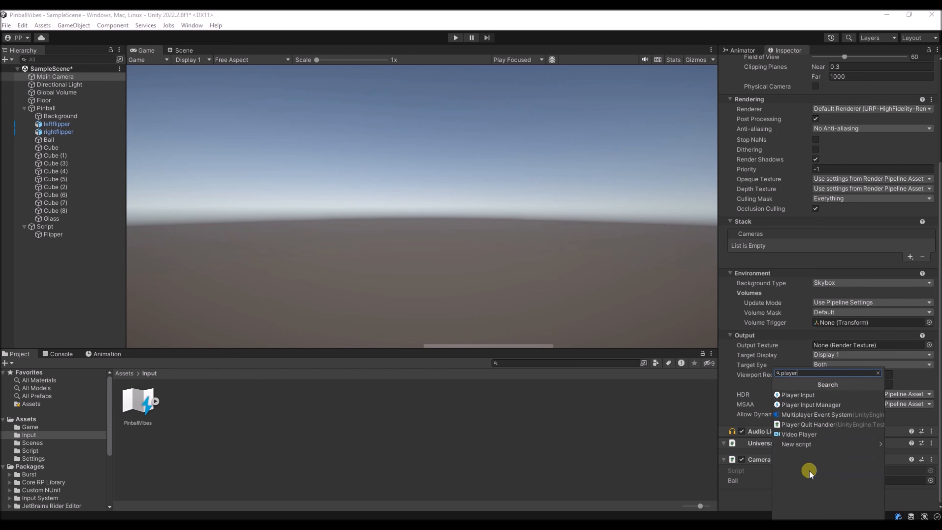
pyautogui.click(789, 394)
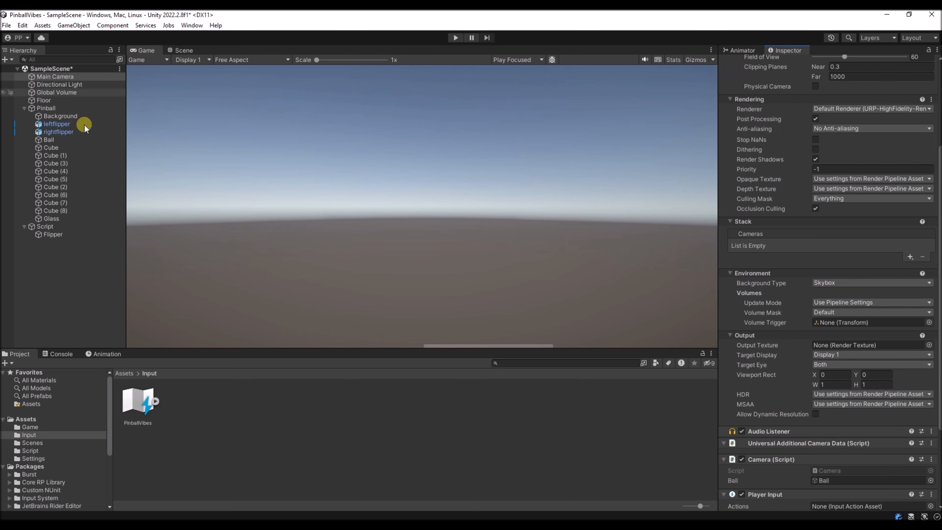
pyautogui.scroll(-3, 770, 362)
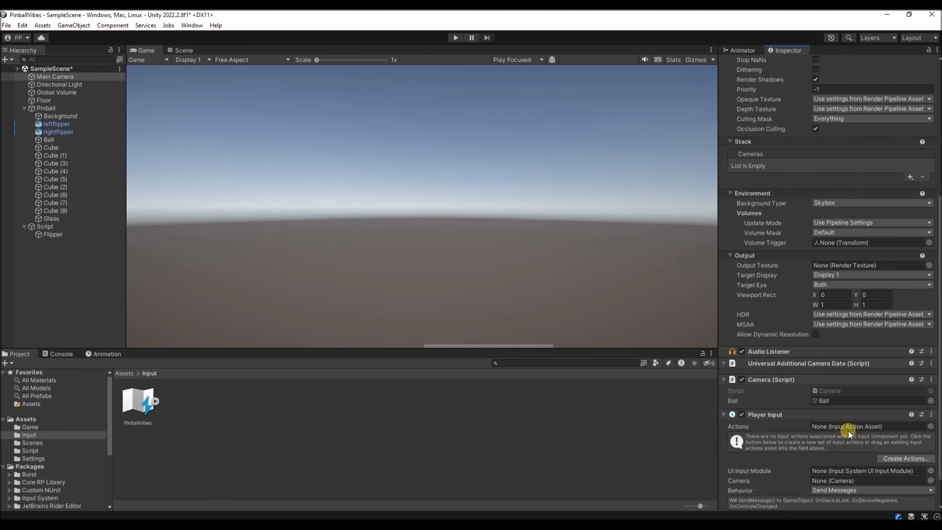
pyautogui.moveTo(138, 403); pyautogui.dragTo(868, 426)
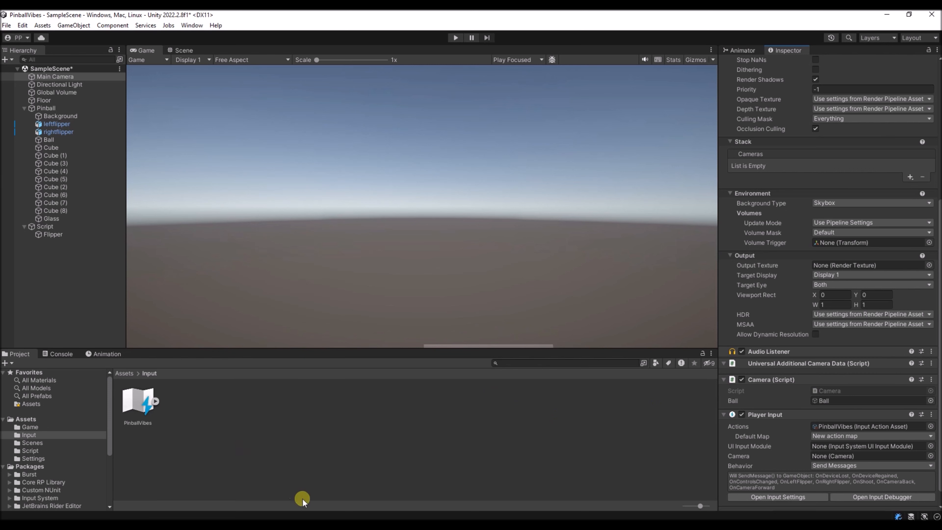
# - Switch to Visual Studio and add a private OnCameraBack() method with an empty body below Start in Camera.cs
pyautogui.click(334, 526)
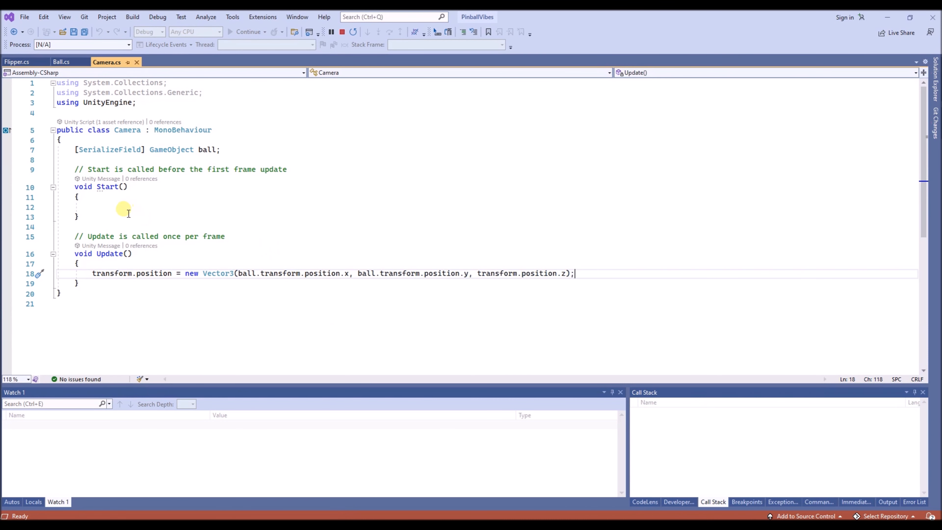
pyautogui.click(122, 208)
pyautogui.click(138, 216)
pyautogui.press('Return')
pyautogui.press('Return')
pyautogui.write('private OnCameraBack()')
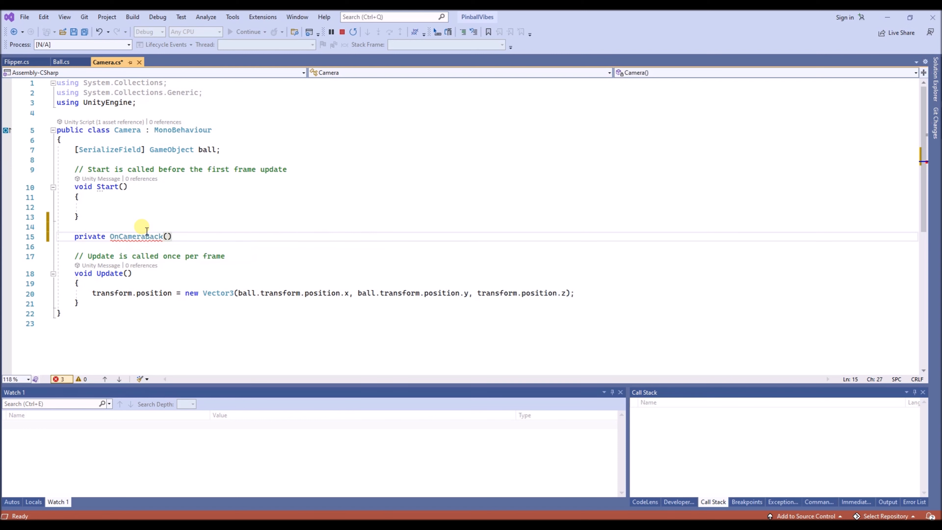
pyautogui.press('Return')
pyautogui.write('{')
pyautogui.press('Return')
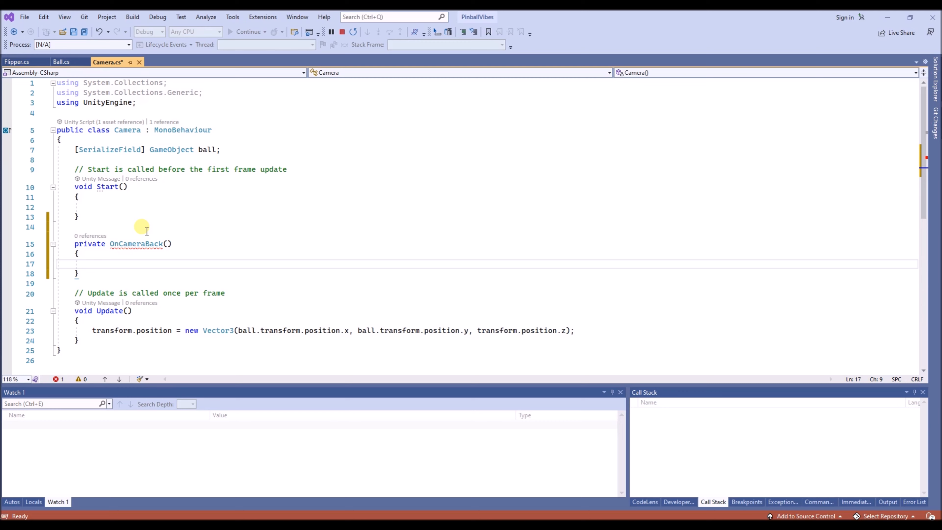
# - Add a transform.Translate call inside OnCameraBack() that multiplies Vector3.forward by -500 and Time.deltaTime
pyautogui.write('tr')
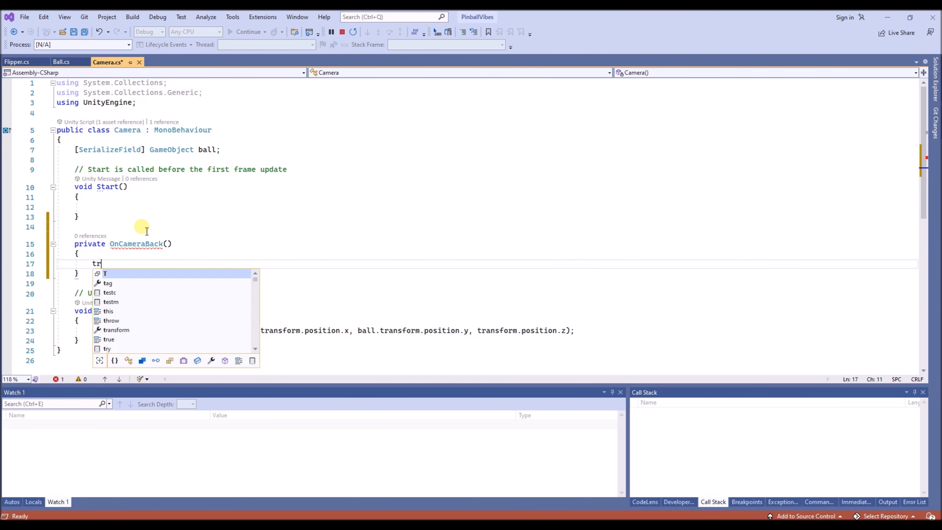
pyautogui.write('ansform')
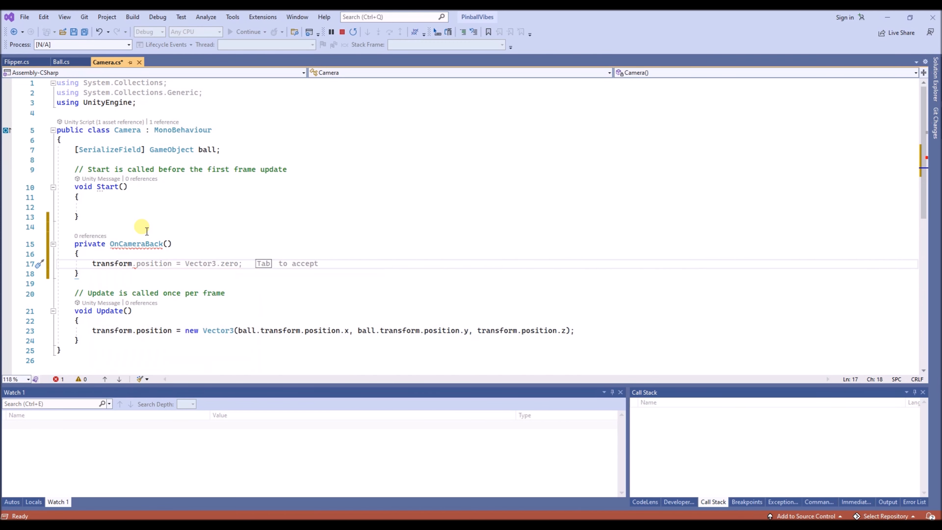
pyautogui.write('.')
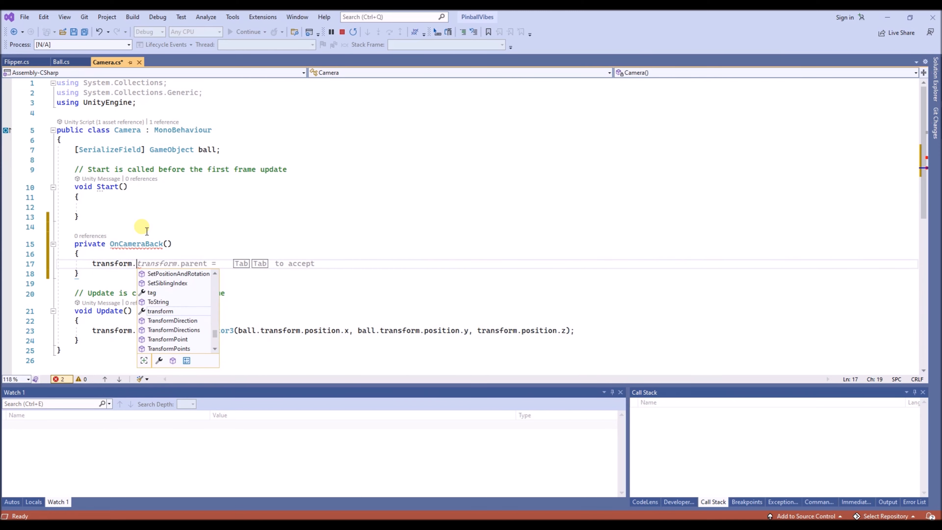
pyautogui.write('Translt')
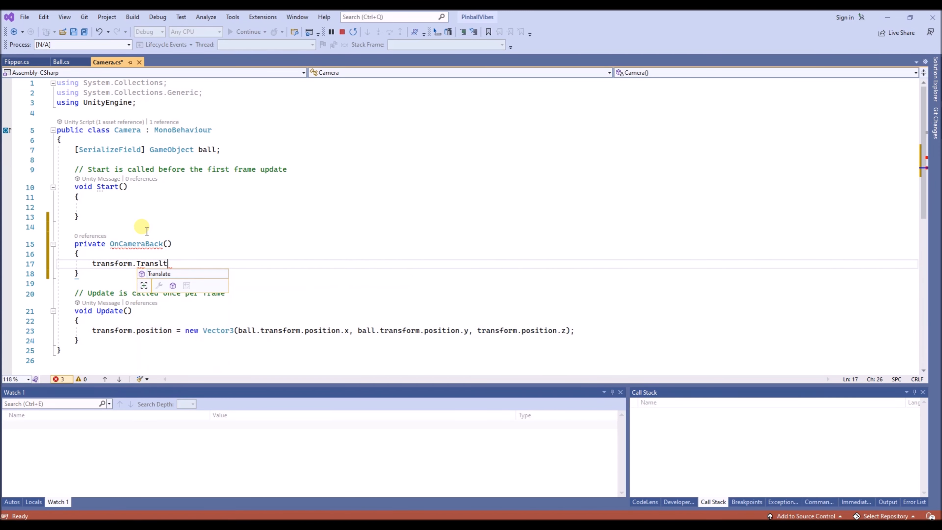
pyautogui.press('BackSpace')
pyautogui.press('Tab')
pyautogui.write('(Vector3.forward * ')
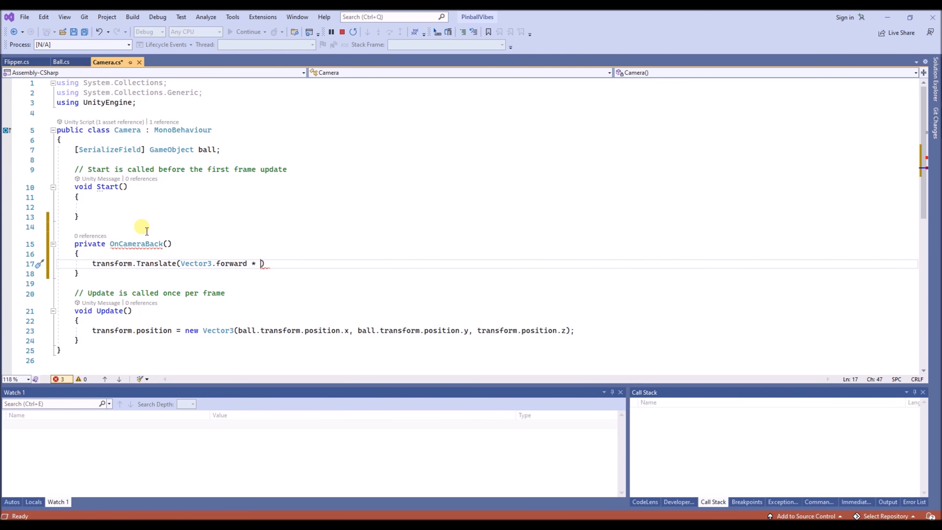
pyautogui.write('-5000')
pyautogui.press('BackSpace')
pyautogui.write('.TryFormat * ')
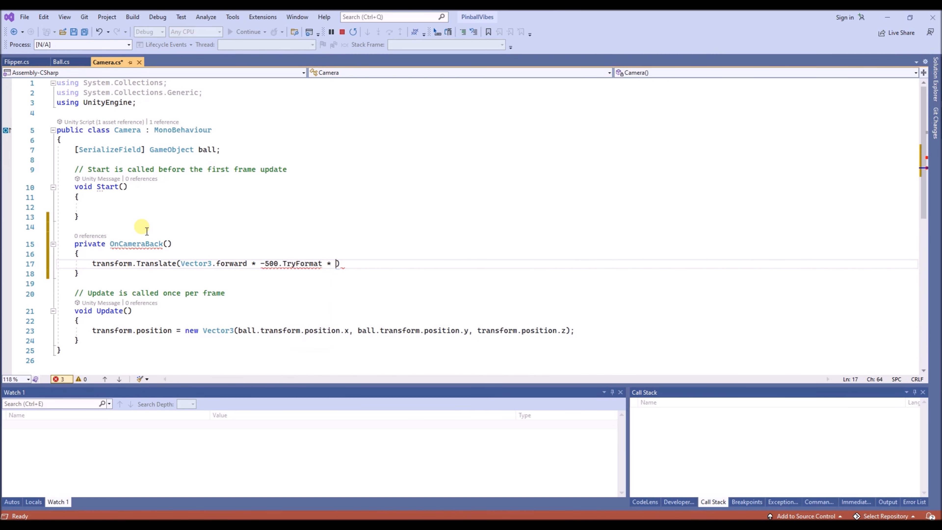
pyautogui.write('Time.deltaTime);')
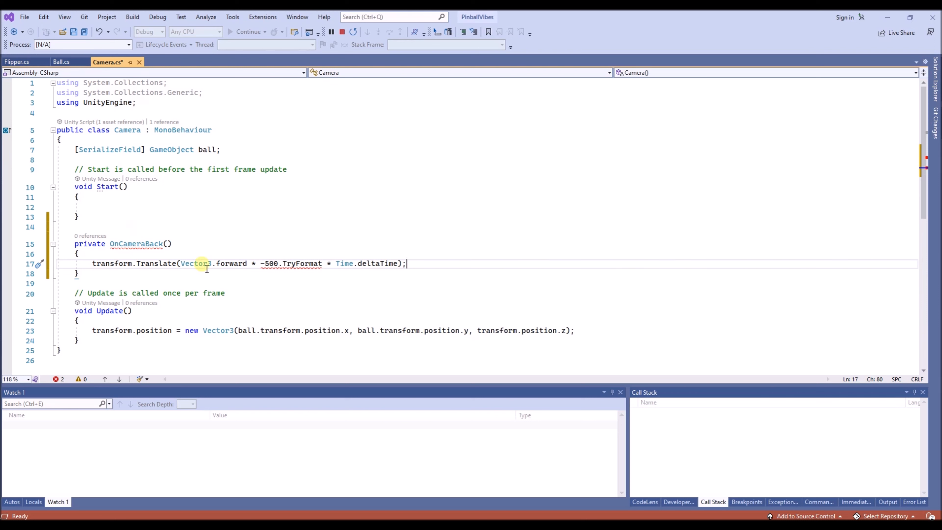
# - Remove the stray .TryFormat from the Translate call and write the factor as -500f
pyautogui.doubleClick(290, 264)
pyautogui.press('BackSpace')
pyautogui.press('BackSpace')
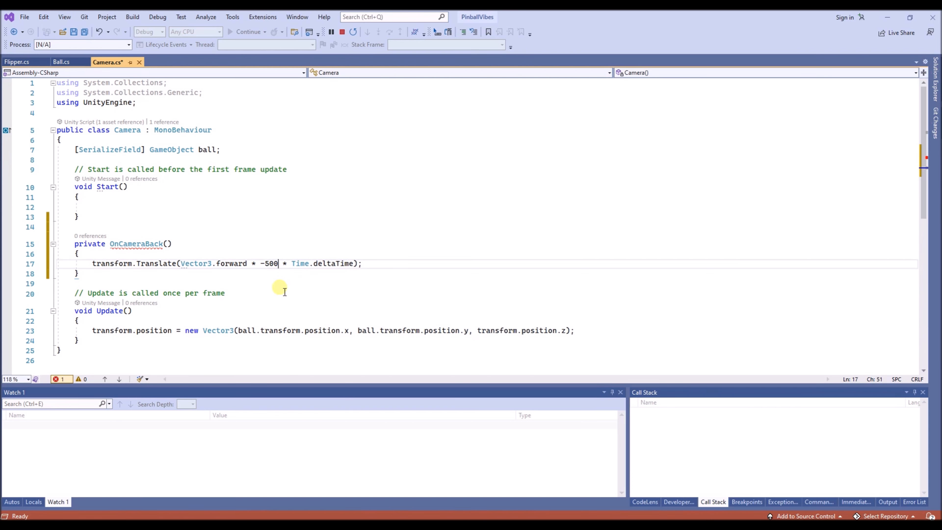
pyautogui.write('f')
# - Duplicate the whole OnCameraBack() method directly below the original, above the Update comment
pyautogui.moveTo(79, 274); pyautogui.dragTo(70, 248)
pyautogui.hotkey('ctrl', 'c')
pyautogui.press('Down')
pyautogui.press('Down')
pyautogui.press('Up')
pyautogui.press('Return')
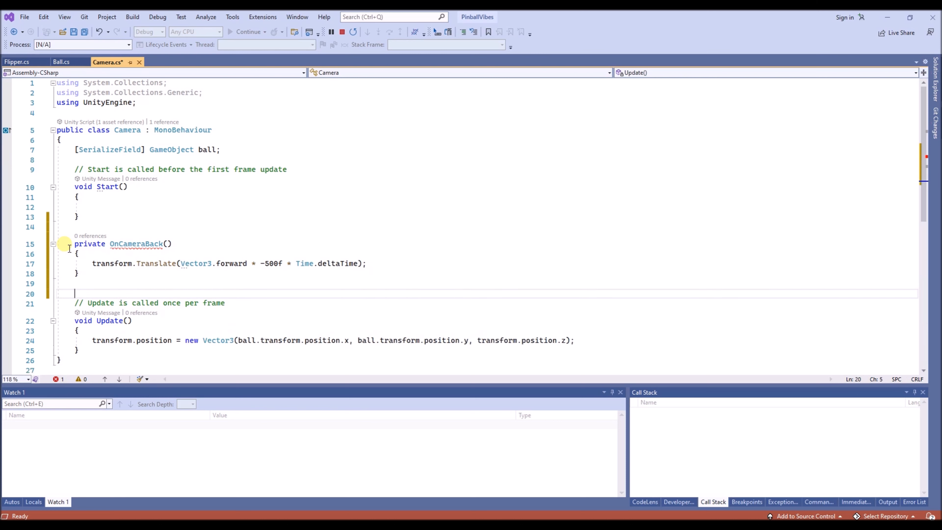
pyautogui.hotkey('ctrl', 'v')
pyautogui.press('Return')
# - Add the void return type to both OnCameraBack() method declarations
pyautogui.click(109, 244)
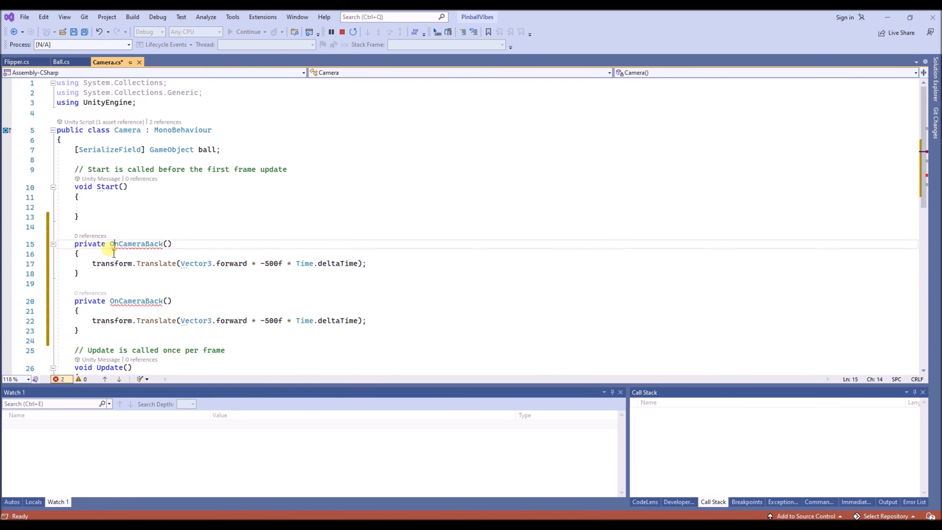
pyautogui.write('void')
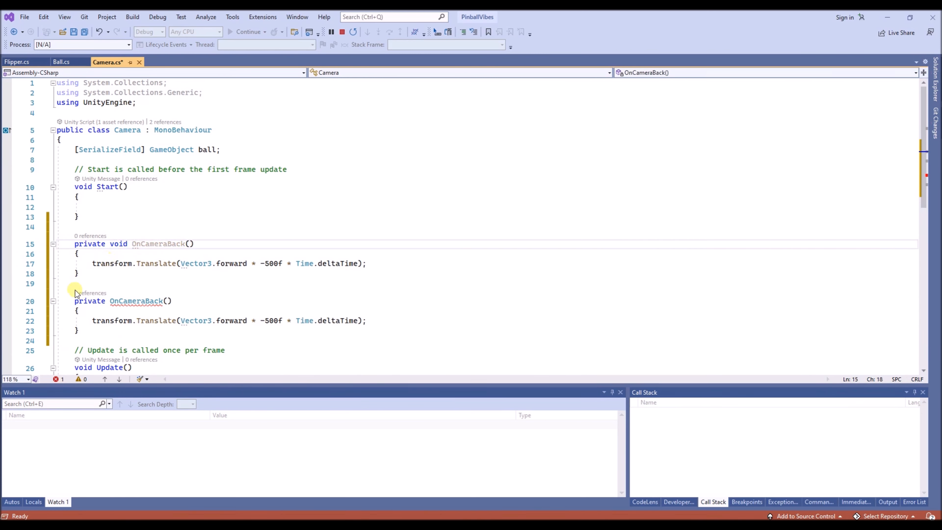
pyautogui.click(108, 301)
pyautogui.write('void')
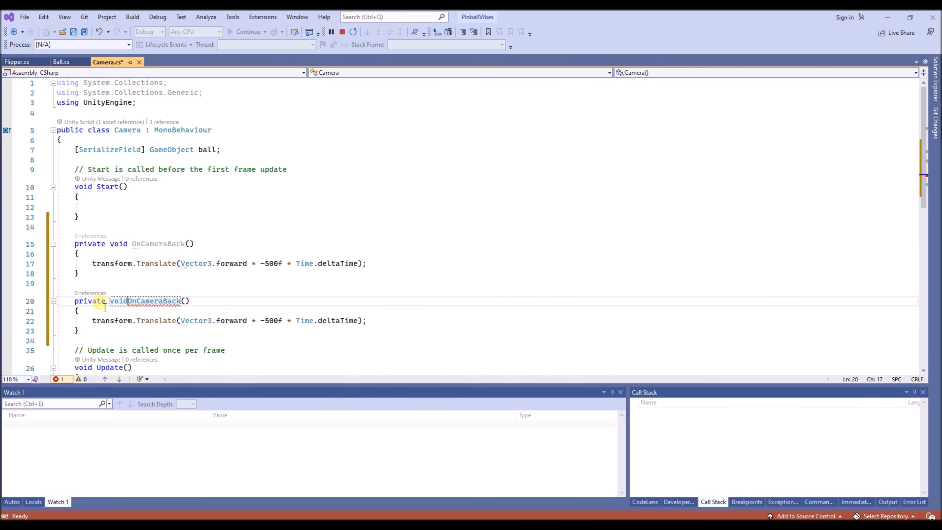
# - Rename the second method OnCameraForward and place the cursor at its -500f factor
pyautogui.click(172, 301)
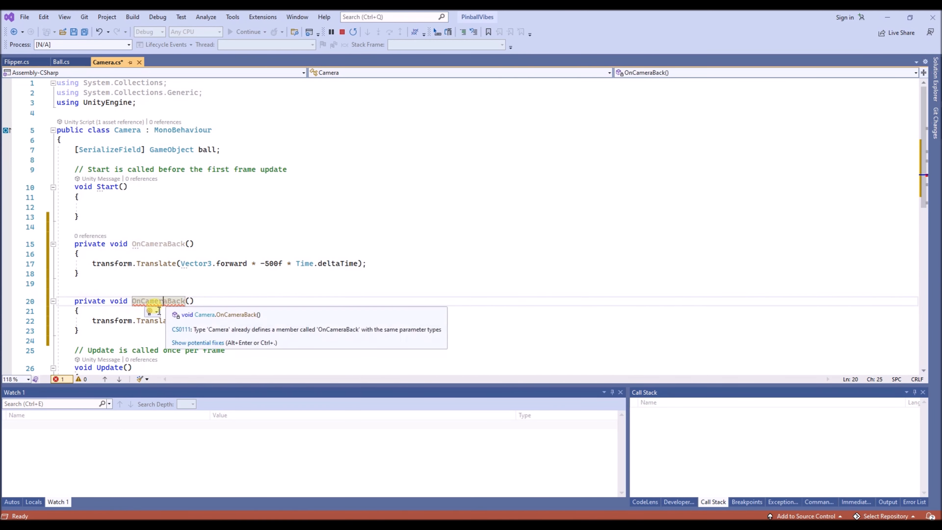
pyautogui.write('Forward')
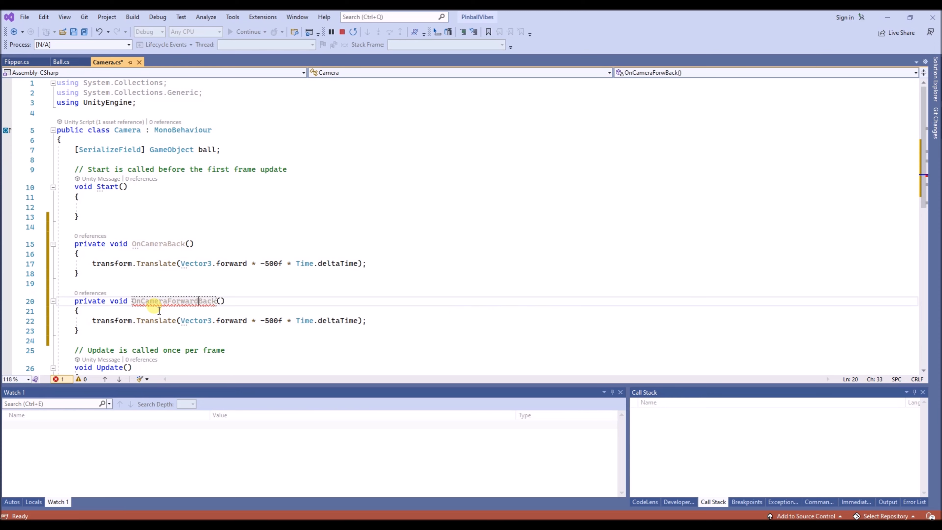
pyautogui.press('Delete')
pyautogui.press('Delete')
pyautogui.press('Delete')
pyautogui.press('Delete')
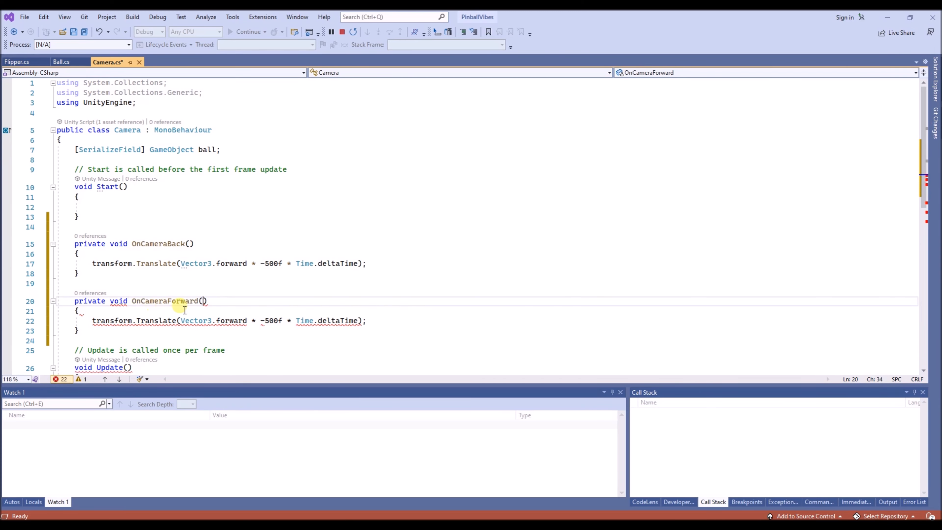
pyautogui.click(260, 325)
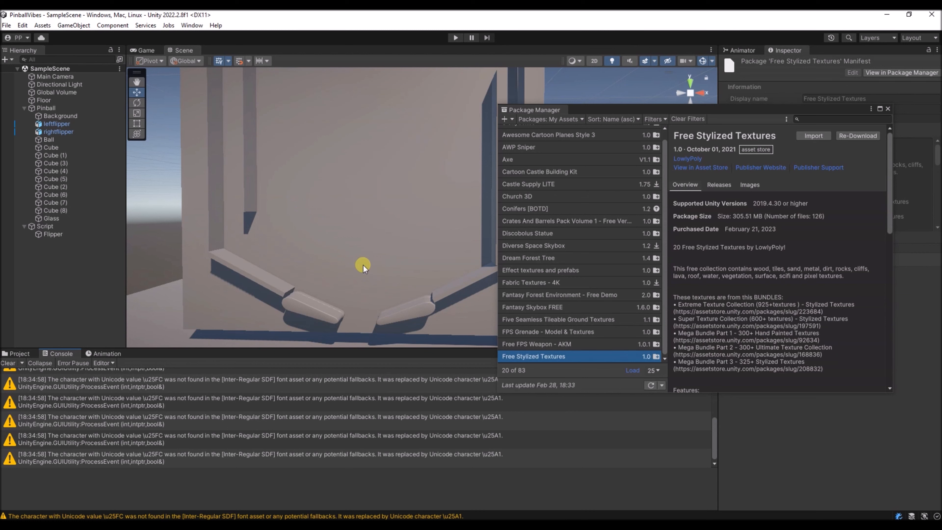
# - Import all assets of the Free Stylized Textures package into the Unity project
pyautogui.click(814, 136)
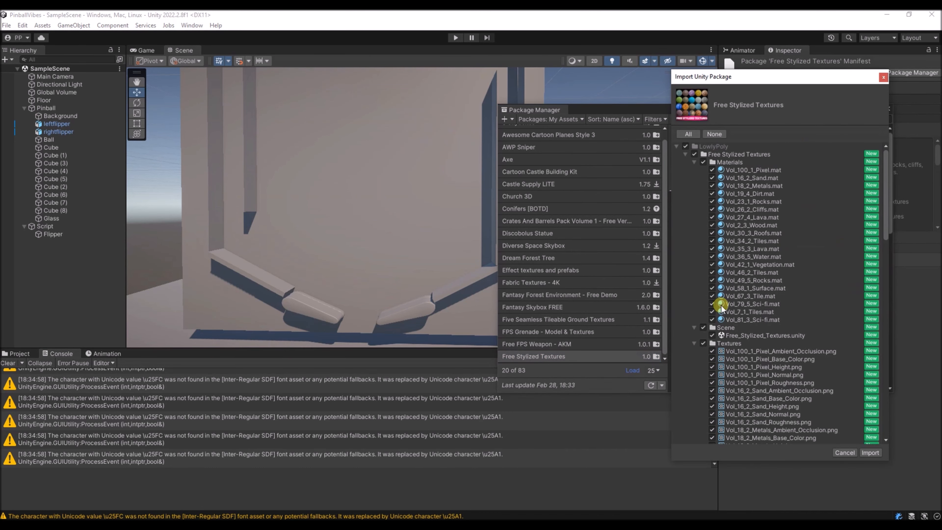
pyautogui.click(870, 453)
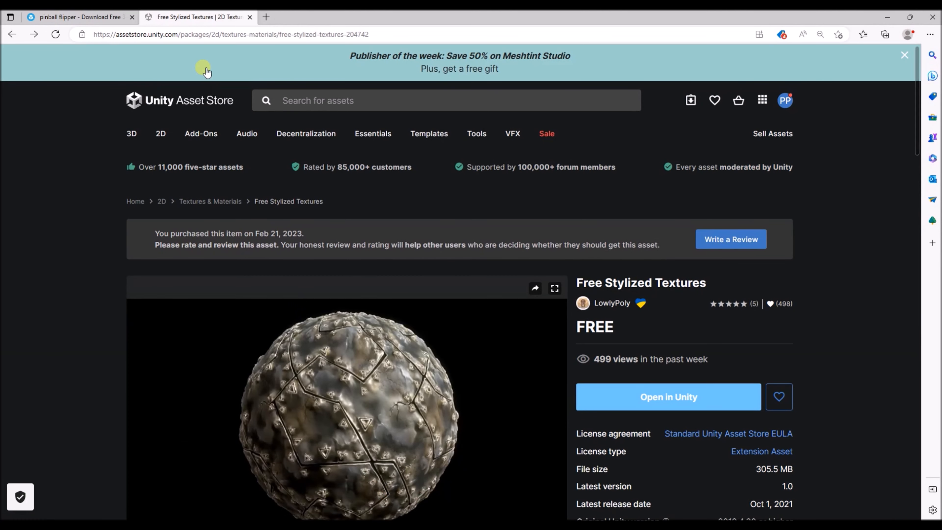
# - Search the Unity Asset Store in the browser for "fantasy skybox"
pyautogui.click(291, 97)
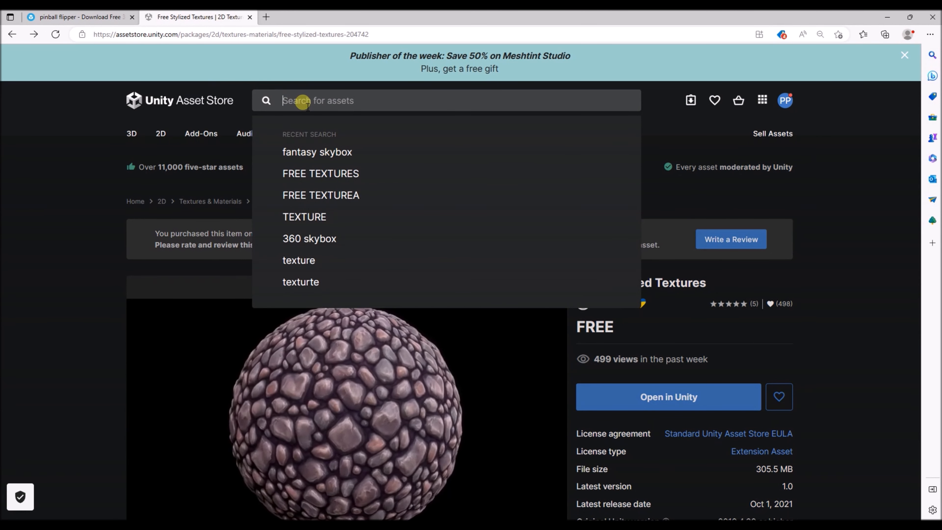
pyautogui.write('fatasy skybox')
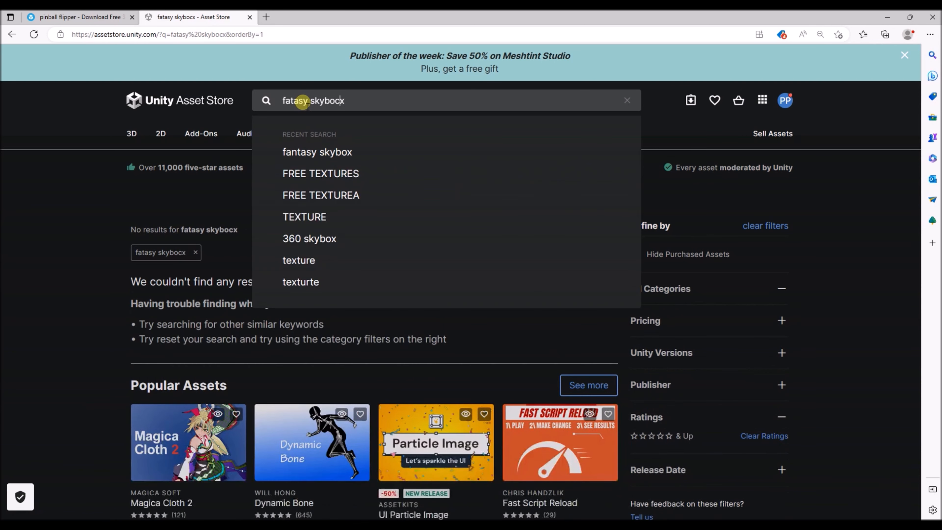
pyautogui.click(265, 99)
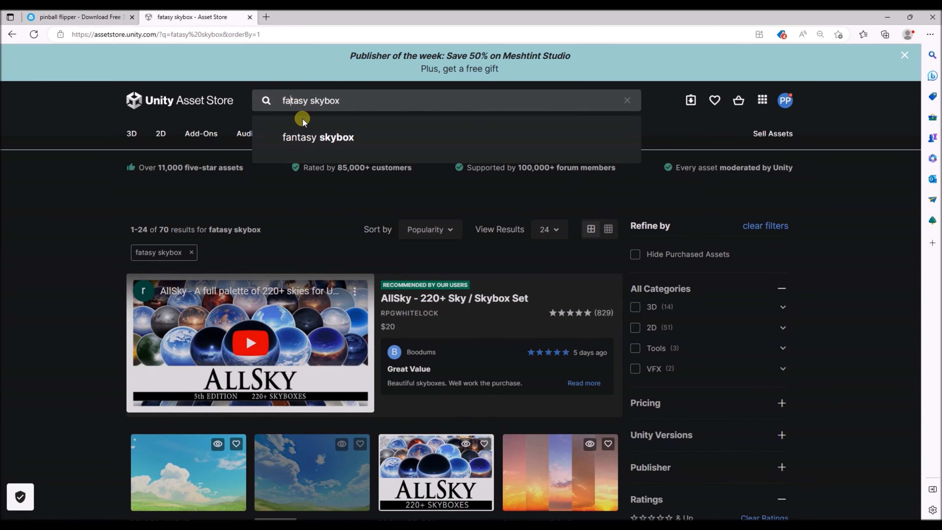
pyautogui.click(301, 118)
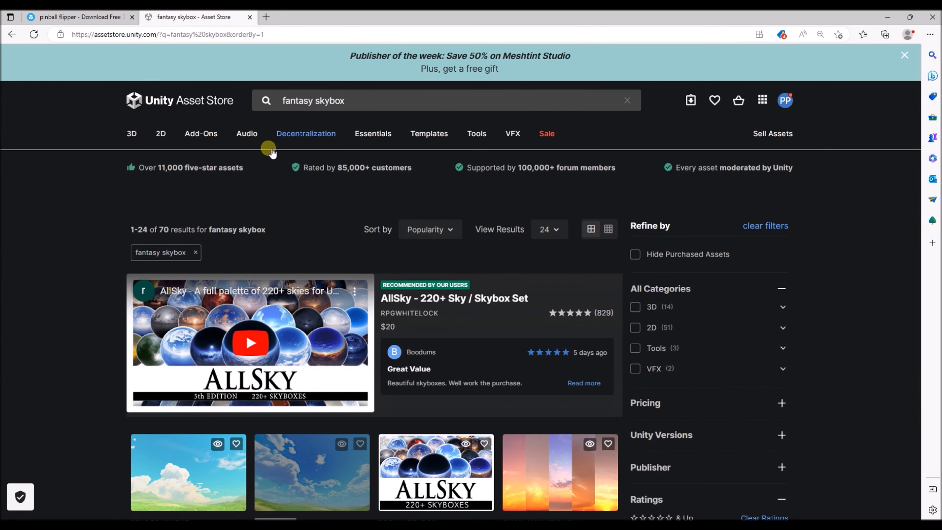
# - View the Fantasy Skybox FREE asset page, open the package in Unity and import it
pyautogui.click(189, 463)
pyautogui.scroll(-1, 462, 271)
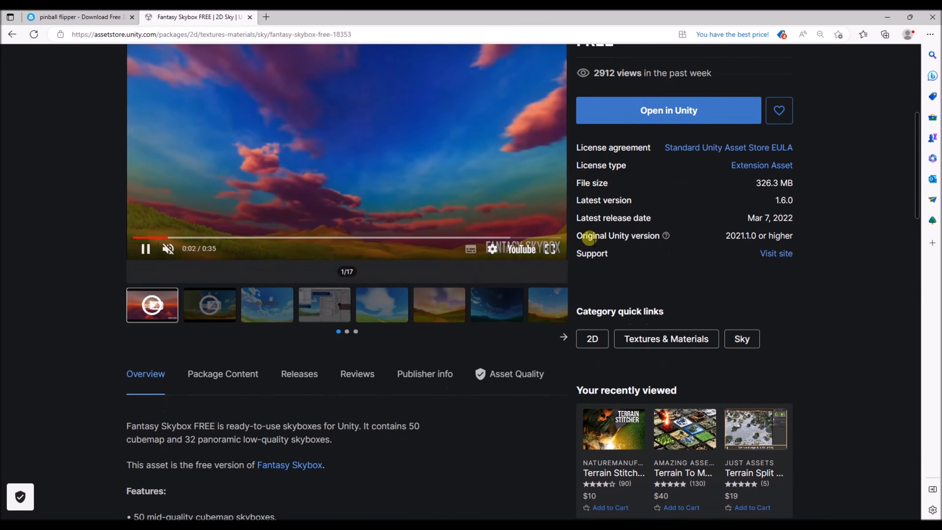
pyautogui.scroll(8, 589, 237)
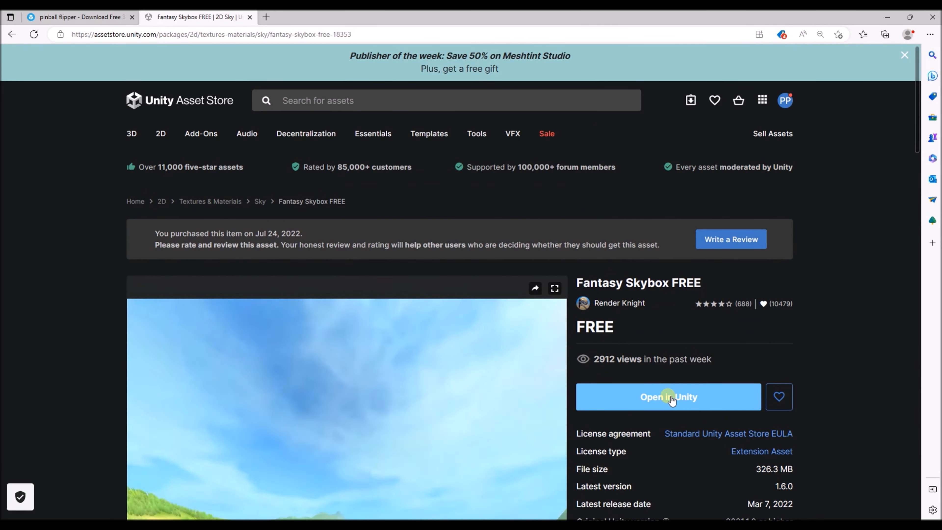
pyautogui.click(669, 397)
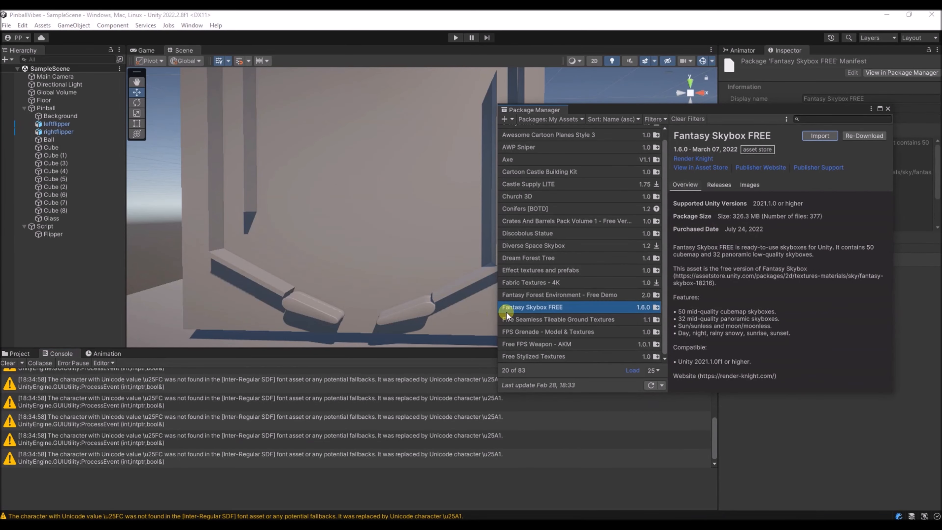
pyautogui.click(820, 136)
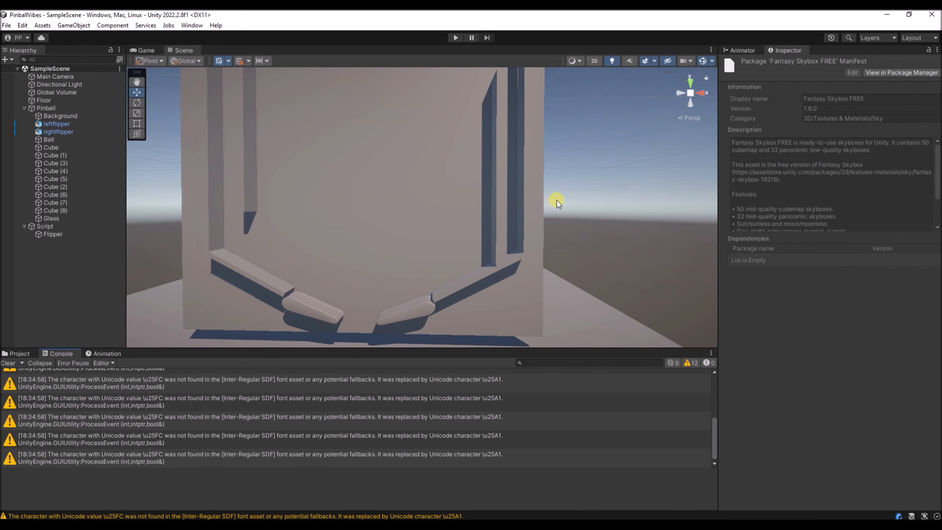
# - Replace the default skybox material in the Lighting environment settings with an orange sunset sky, and close the Lighting window
pyautogui.moveTo(557, 200); pyautogui.dragTo(537, 193, button='right')
pyautogui.click(192, 25)
pyautogui.moveTo(274, 196)
pyautogui.click(362, 198)
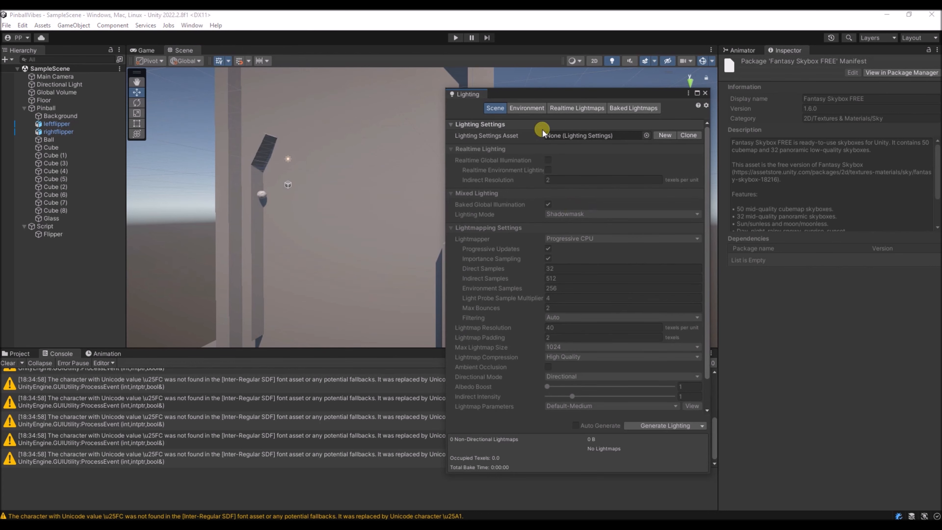
pyautogui.click(514, 110)
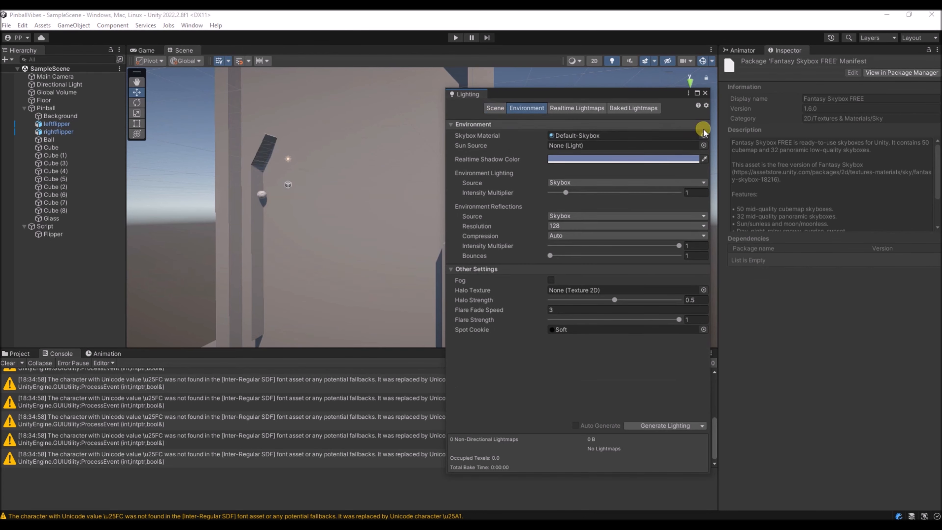
pyautogui.click(705, 135)
pyautogui.click(705, 93)
# - Create a new material named mat_floor in the project's Game folder
pyautogui.click(19, 353)
pyautogui.click(30, 413)
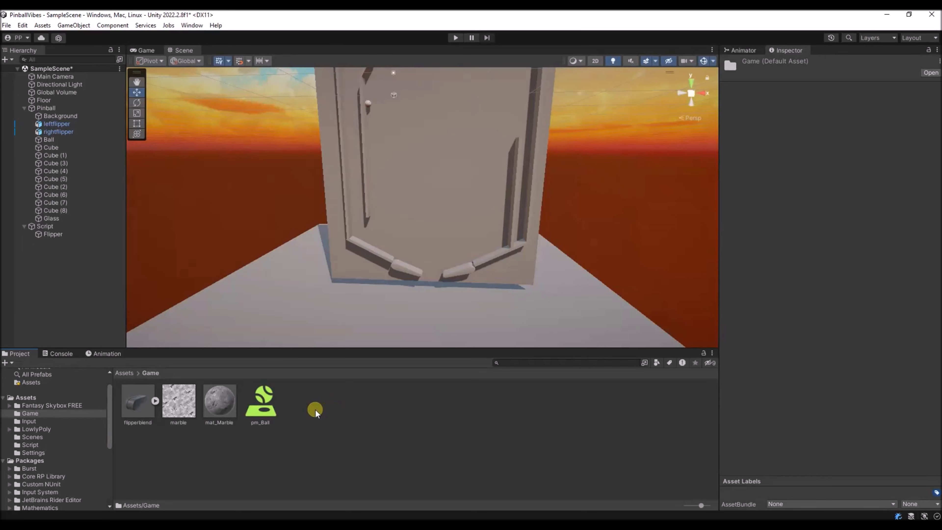
pyautogui.rightClick(315, 410)
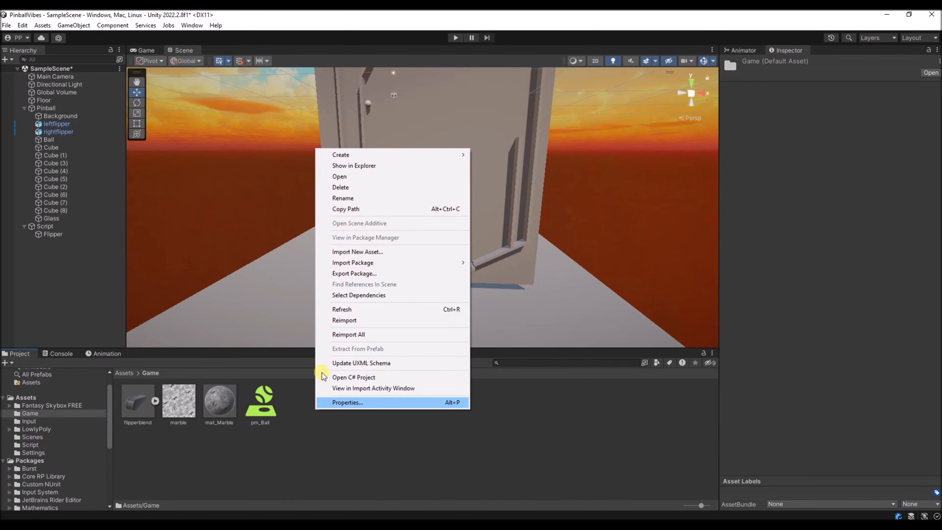
pyautogui.moveTo(364, 155)
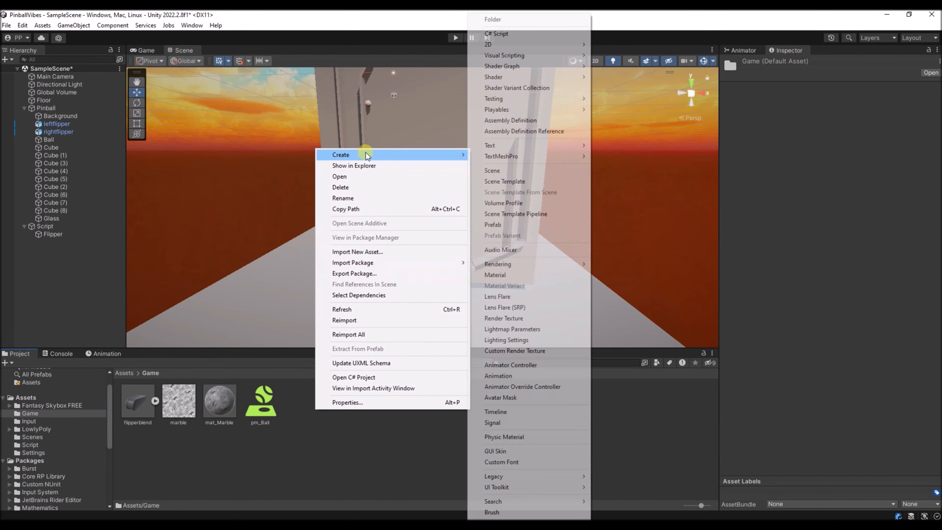
pyautogui.click(513, 274)
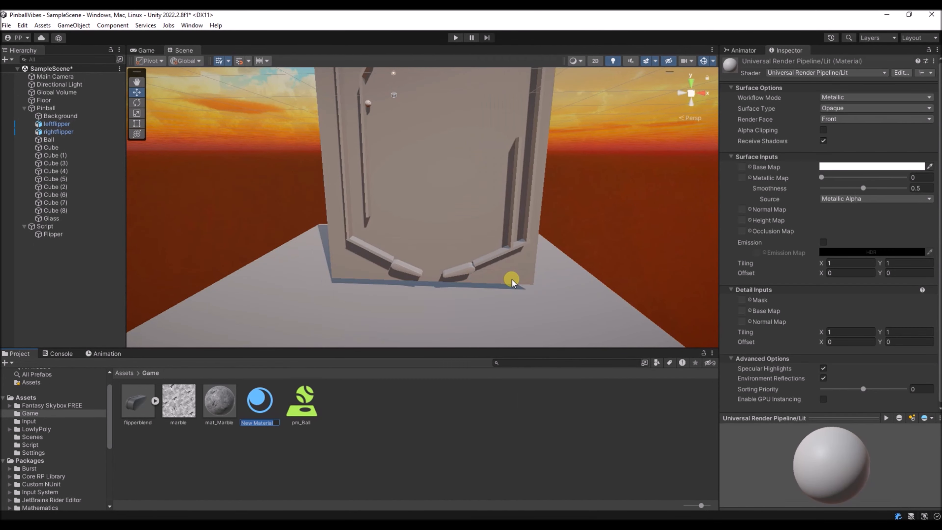
pyautogui.write('mat_floor')
pyautogui.press('Return')
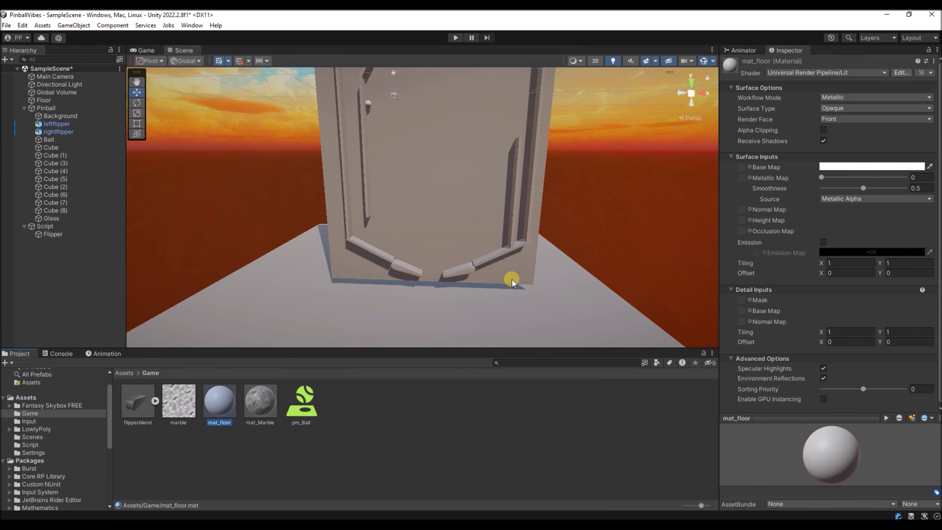
# - Duplicate the mat_floor material three times
pyautogui.hotkey('ctrl', 'd')
pyautogui.hotkey('ctrl', 'd')
pyautogui.hotkey('ctrl', 'd')
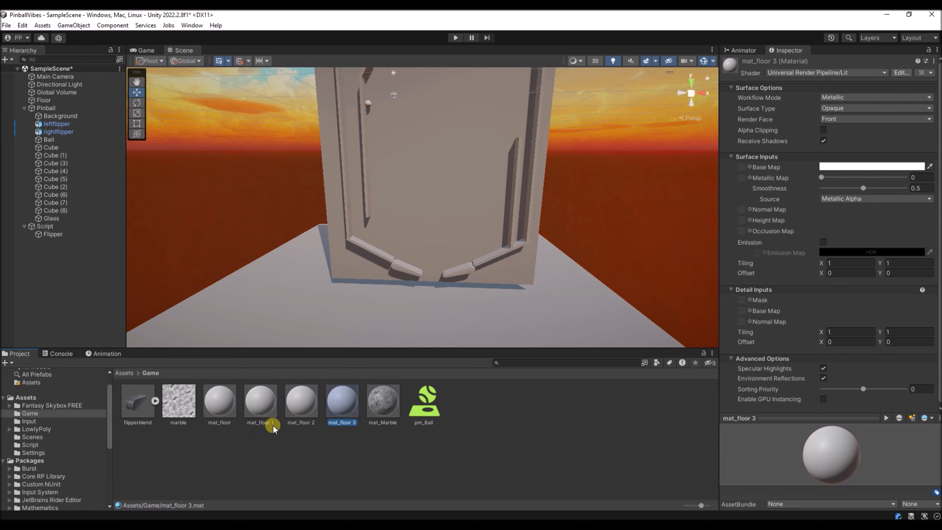
# - Rename the mat_floor 1 material as mat_background
pyautogui.click(261, 423)
pyautogui.click(259, 423)
pyautogui.write('mat_floor 1')
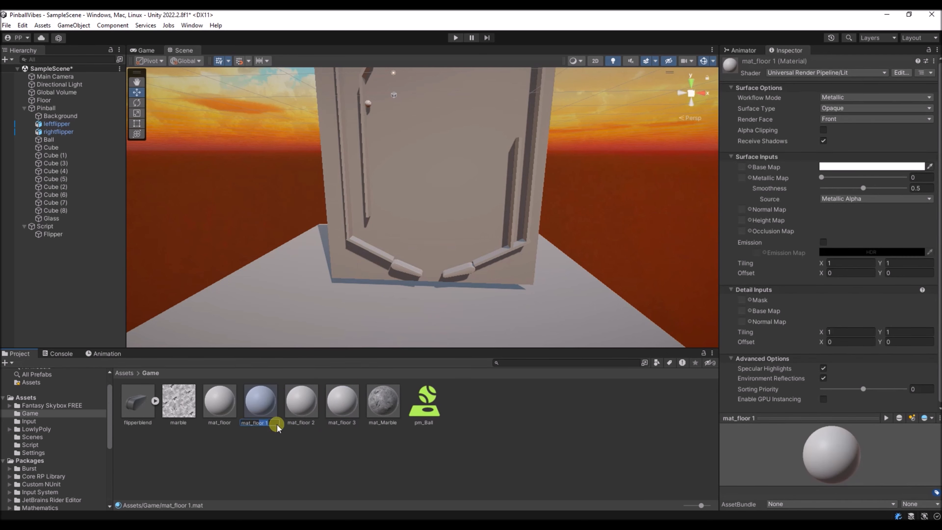
pyautogui.write('backegoundr')
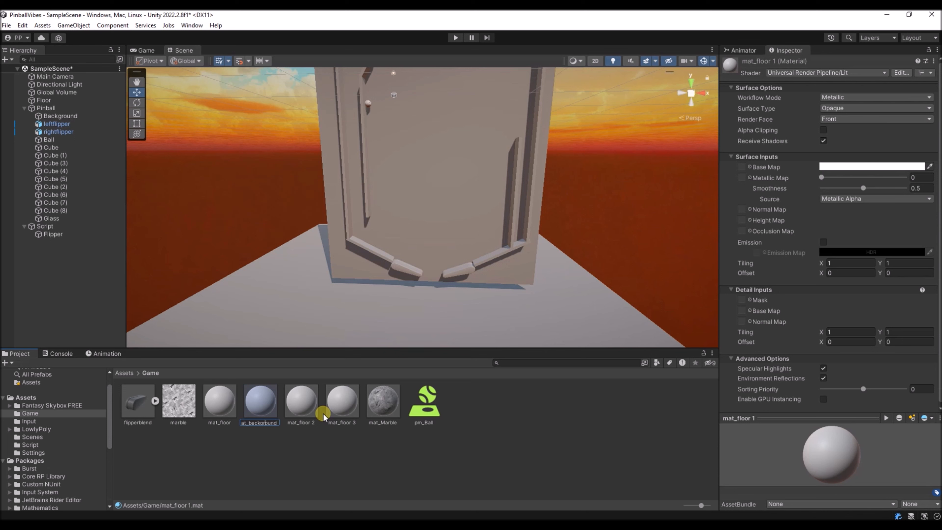
pyautogui.press('Return')
# - Rename the mat_floor 2 material as mat_flipper
pyautogui.click(302, 422)
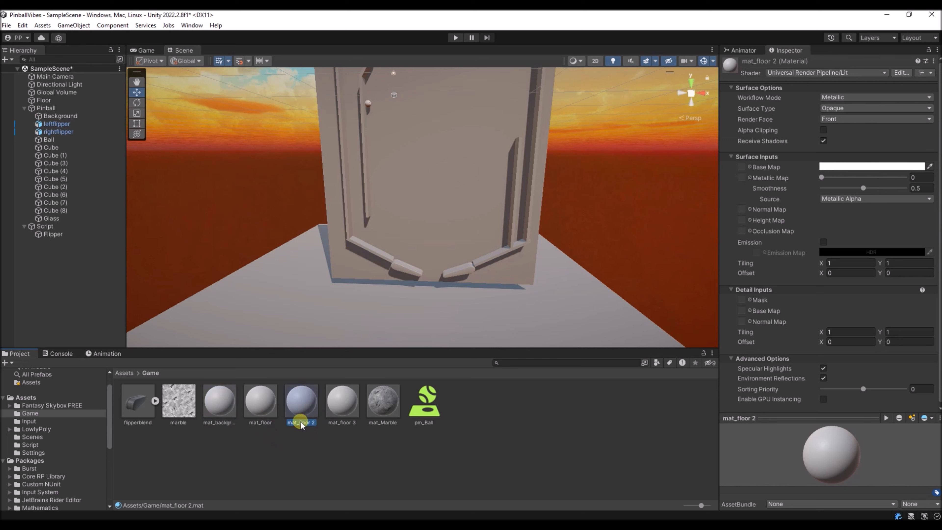
pyautogui.click(301, 422)
pyautogui.write('mat_')
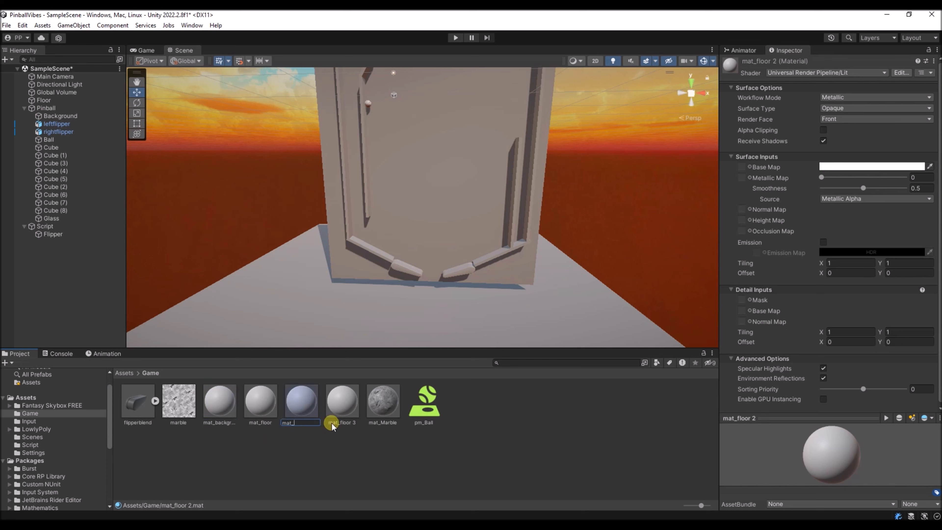
pyautogui.write('flipper')
pyautogui.press('Return')
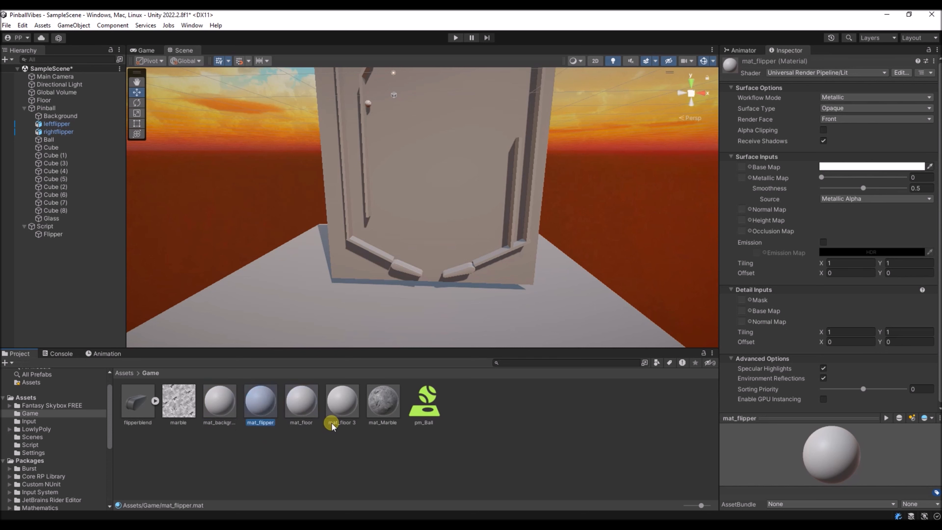
# - Rename the mat_floor 3 material as mat_wall and deselect it
pyautogui.click(340, 423)
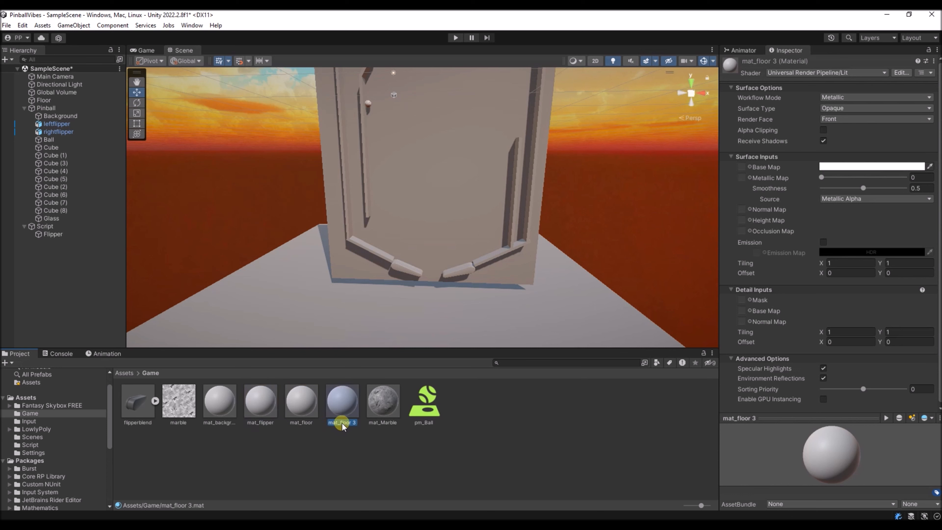
pyautogui.click(340, 423)
pyautogui.click(347, 423)
pyautogui.press('BackSpace')
pyautogui.press('BackSpace')
pyautogui.press('BackSpace')
pyautogui.press('BackSpace')
pyautogui.press('BackSpace')
pyautogui.press('Right')
pyautogui.press('BackSpace')
pyautogui.press('BackSpace')
pyautogui.write('wall')
pyautogui.press('Return')
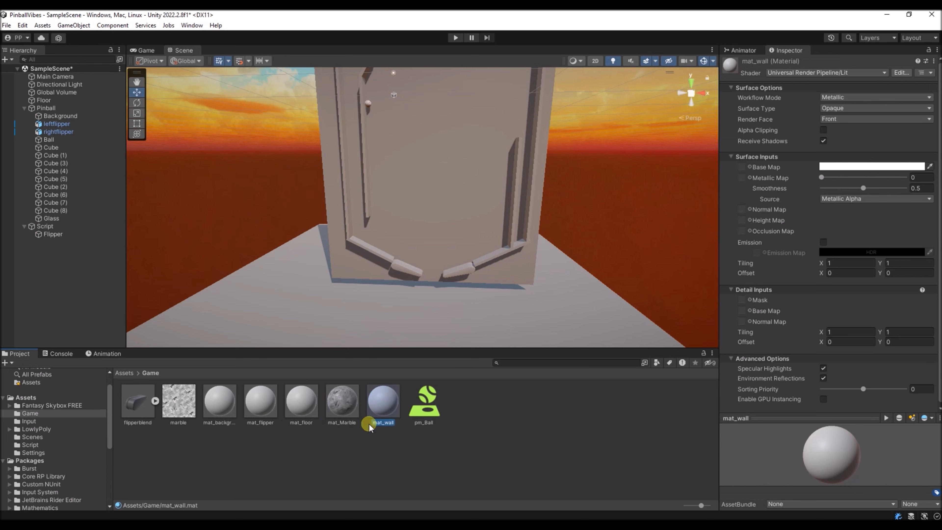
pyautogui.click(326, 449)
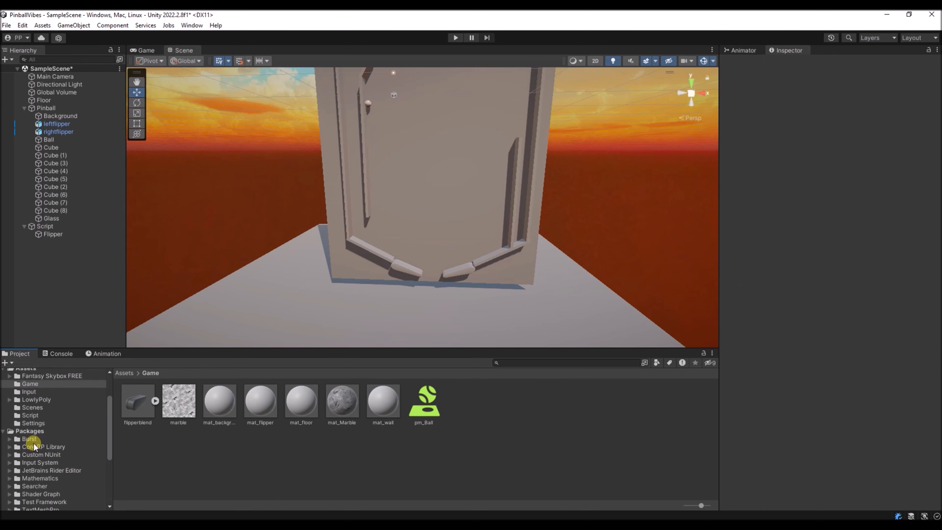
# - Expand the LowlyPoly folder in the project, then select the mat_floor material in the Game folder and lock the Inspector on it
pyautogui.click(10, 430)
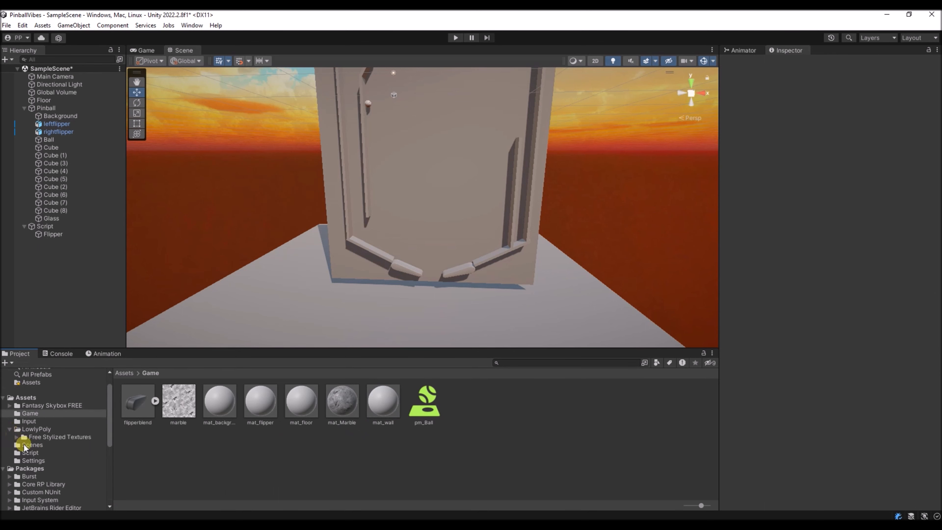
pyautogui.click(49, 438)
pyautogui.click(20, 412)
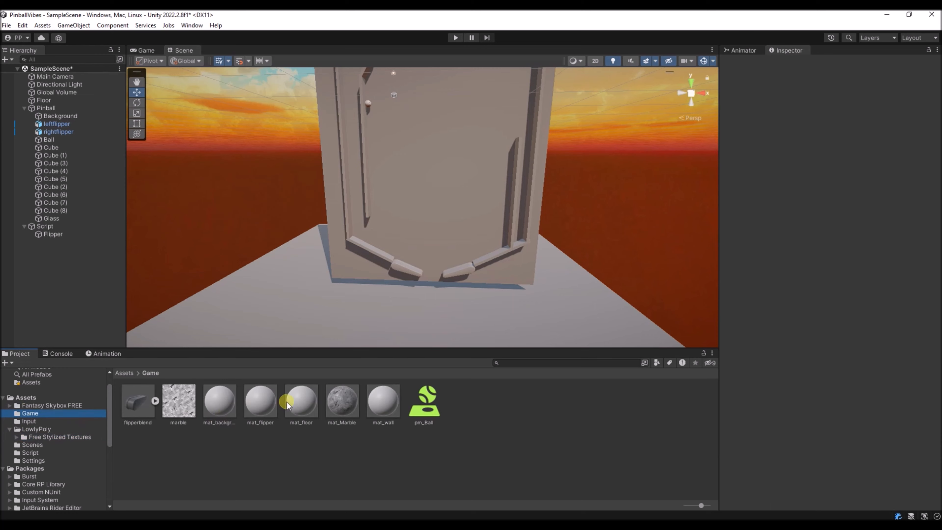
pyautogui.click(301, 402)
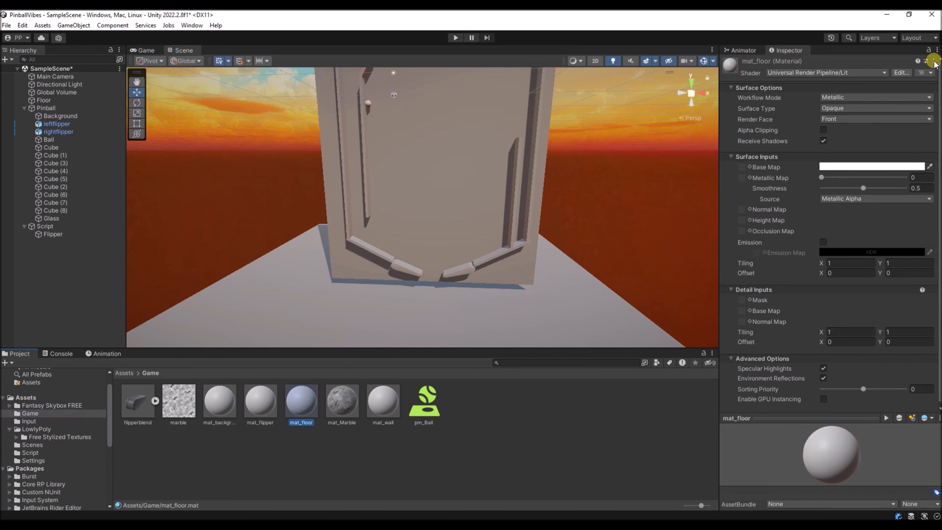
pyautogui.click(929, 52)
# - Assign the blue Vol_58_1 surface texture from the Free Stylized Textures folder as mat_floor's Base Map
pyautogui.scroll(-3, 43, 429)
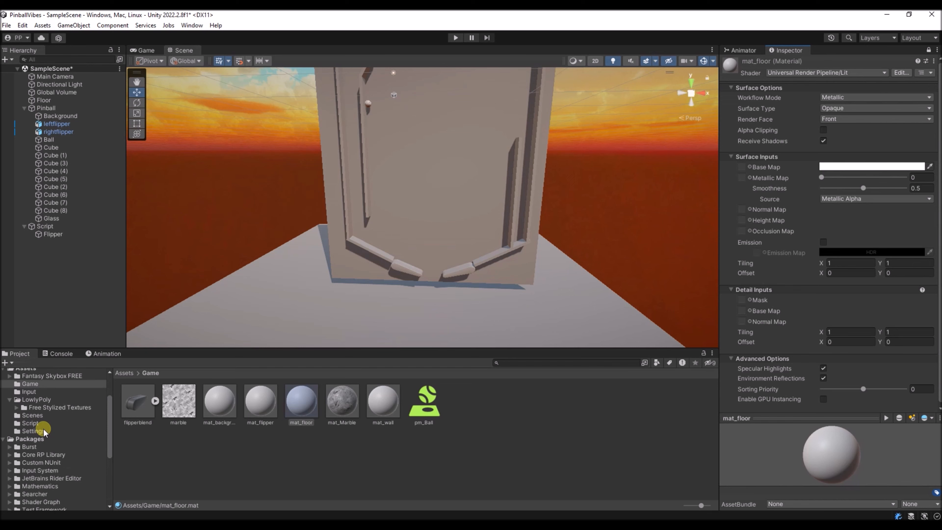
pyautogui.click(17, 407)
pyautogui.click(43, 431)
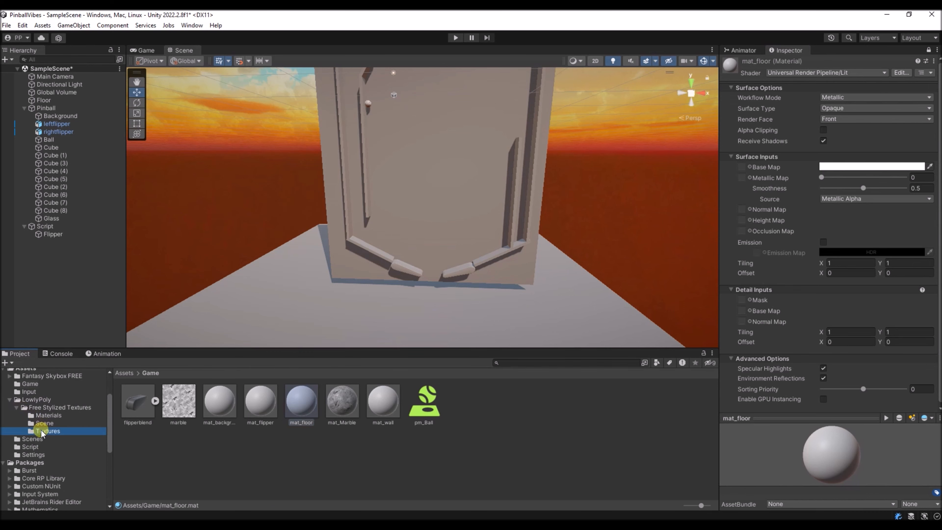
pyautogui.scroll(-5, 386, 436)
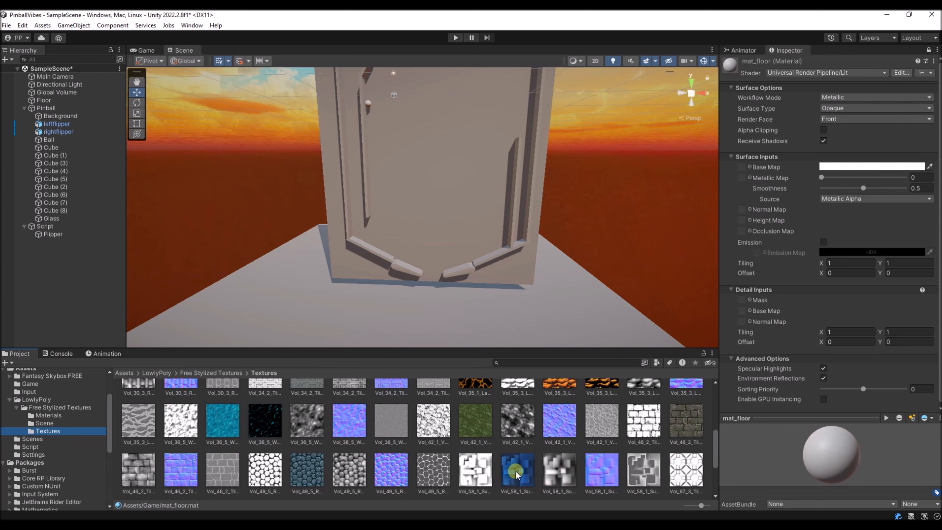
pyautogui.moveTo(517, 475); pyautogui.dragTo(742, 167)
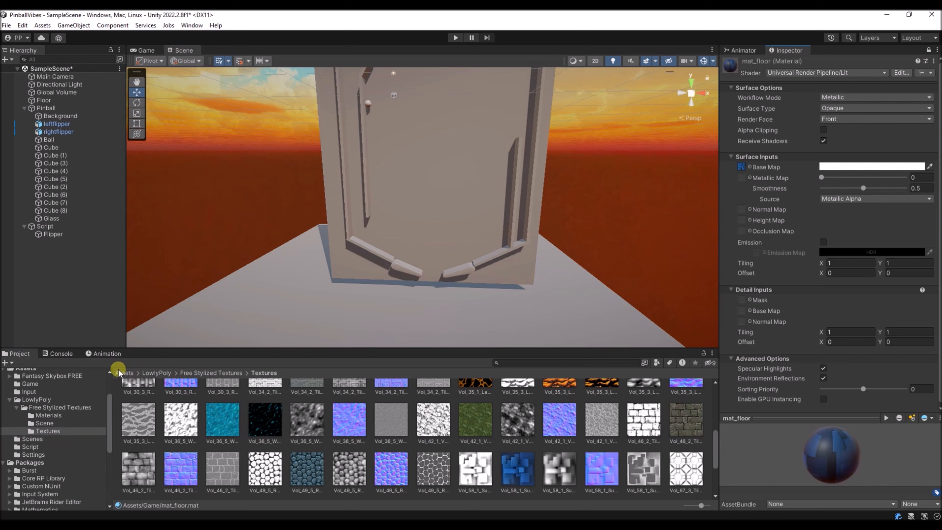
# - Apply the mat_floor material to the Floor object in the scene and return to the LowlyPoly Textures folder
pyautogui.click(29, 384)
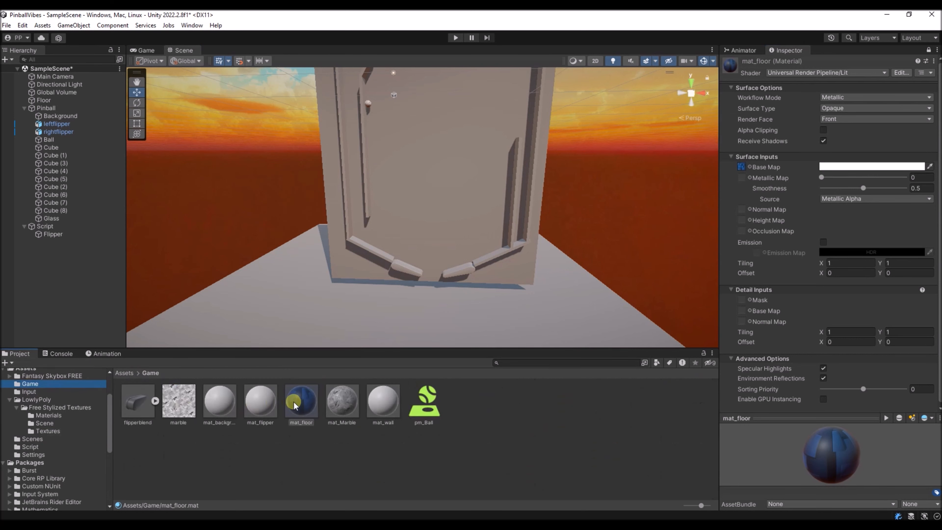
pyautogui.moveTo(296, 396); pyautogui.dragTo(336, 322)
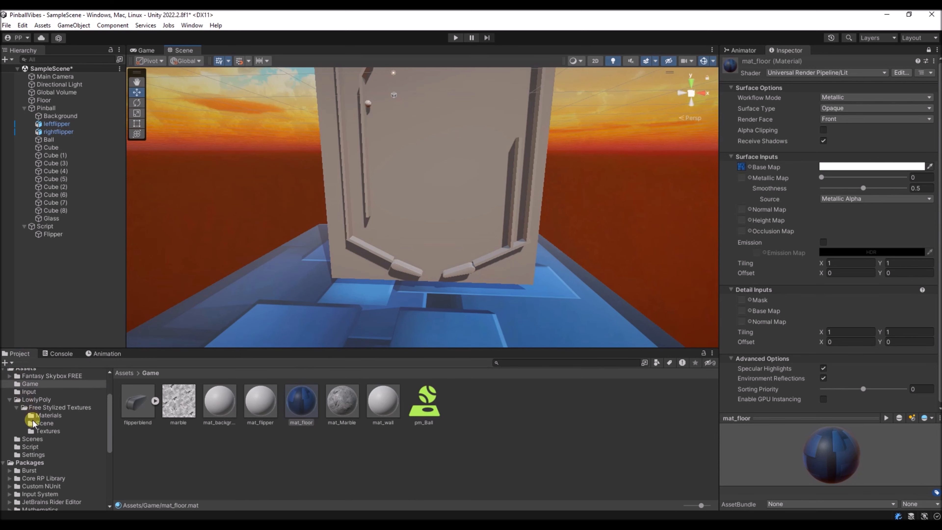
pyautogui.click(43, 432)
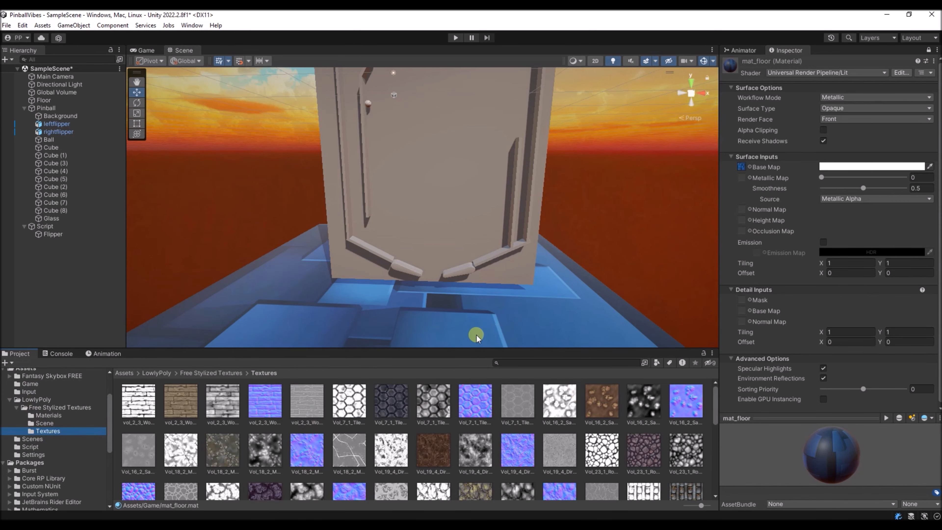
# - Scale up the Floor object so that it spreads far beyond the pinball table toward the horizon
pyautogui.moveTo(427, 303)
pyautogui.mouseDown(button='right')
pyautogui.moveTo(413, 305)
pyautogui.moveTo(425, 330)
pyautogui.moveTo(430, 313)
pyautogui.mouseUp(button='right')
pyautogui.click(391, 296)
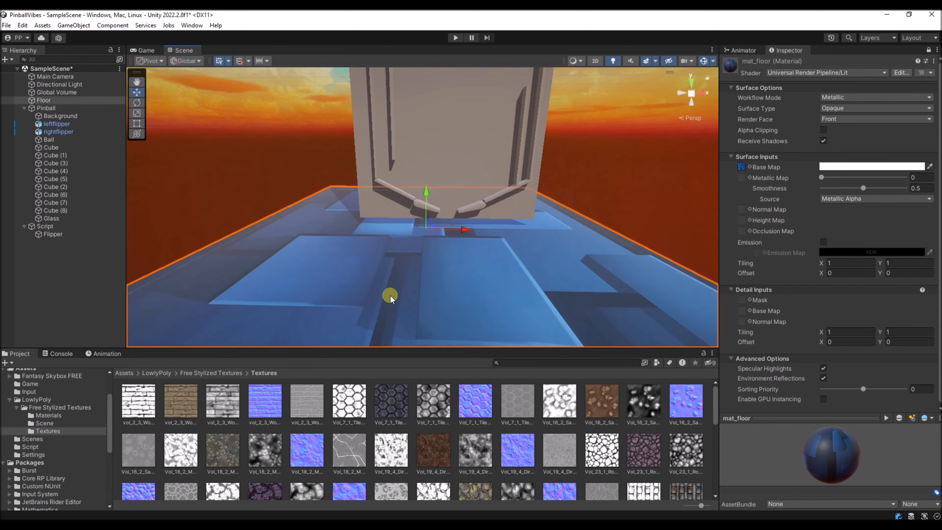
pyautogui.click(134, 114)
pyautogui.moveTo(464, 230); pyautogui.dragTo(631, 230)
pyautogui.scroll(-5, 483, 230)
pyautogui.keyDown('alt'); pyautogui.moveTo(482, 223); pyautogui.dragTo(254, 126); pyautogui.keyUp('alt')
pyautogui.moveTo(372, 222); pyautogui.dragTo(436, 166, button='right')
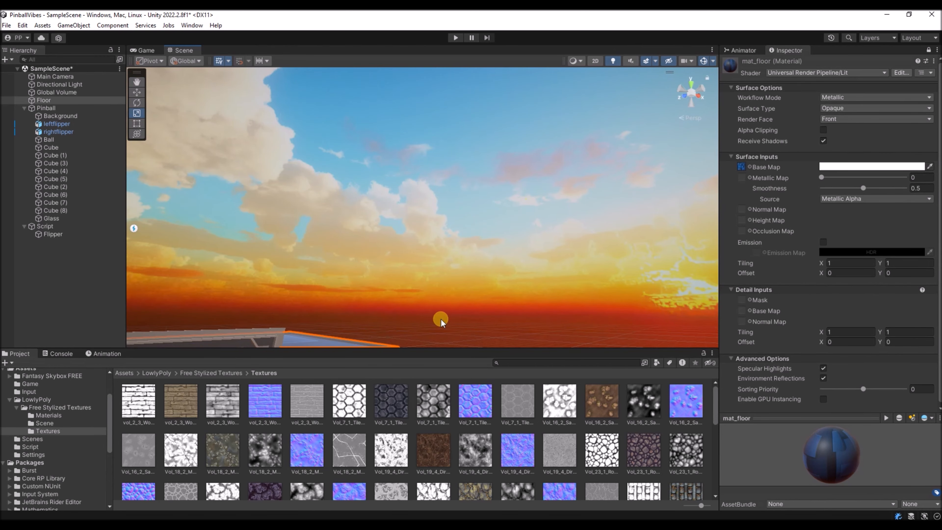
pyautogui.moveTo(440, 323); pyautogui.dragTo(303, 332, button='right')
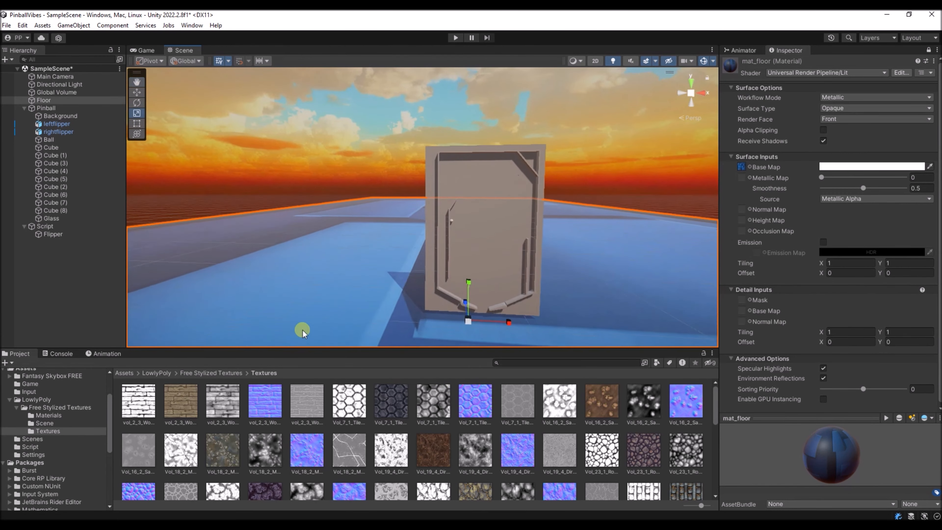
pyautogui.moveTo(507, 322); pyautogui.dragTo(616, 311)
pyautogui.moveTo(512, 215); pyautogui.dragTo(507, 245, button='right')
pyautogui.press('e')
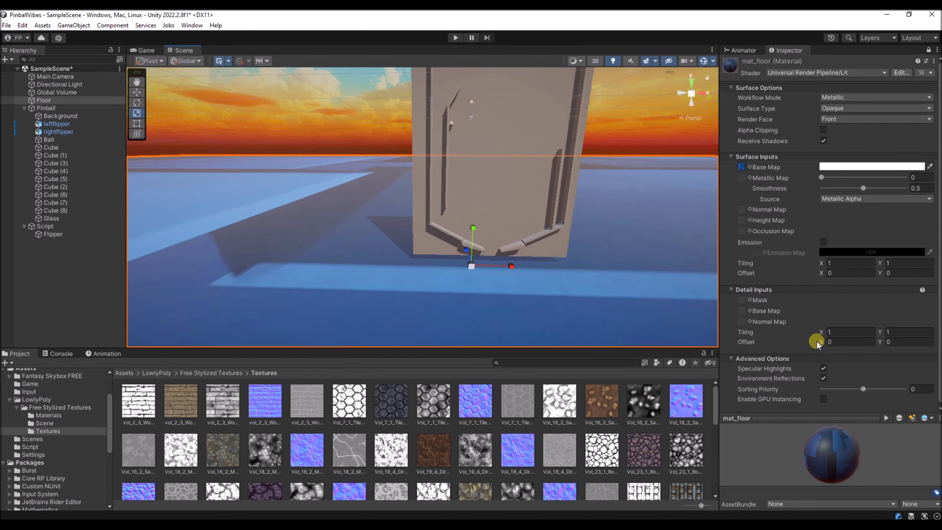
# - Set the surface tiling of mat_floor to 50 in both X and Y
pyautogui.scroll(-1, 818, 330)
pyautogui.click(836, 263)
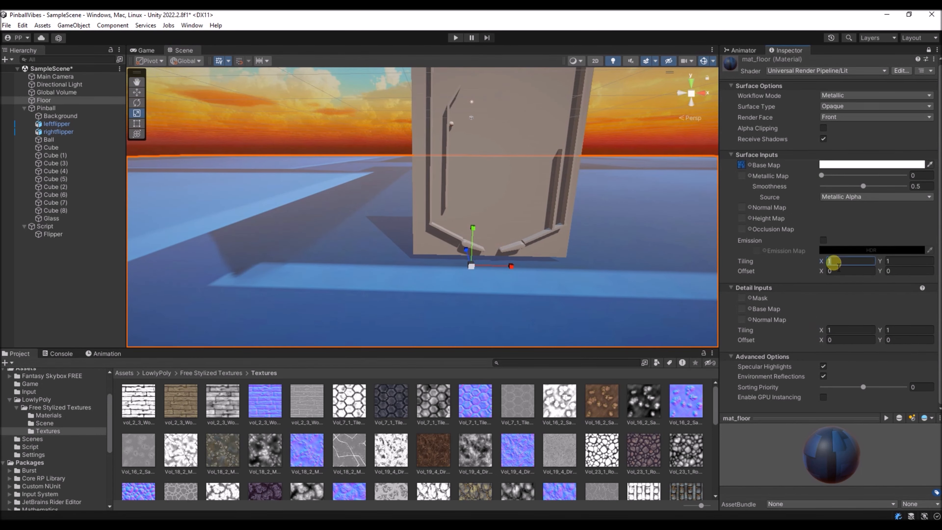
pyautogui.write('50')
pyautogui.press('Tab')
pyautogui.write('50')
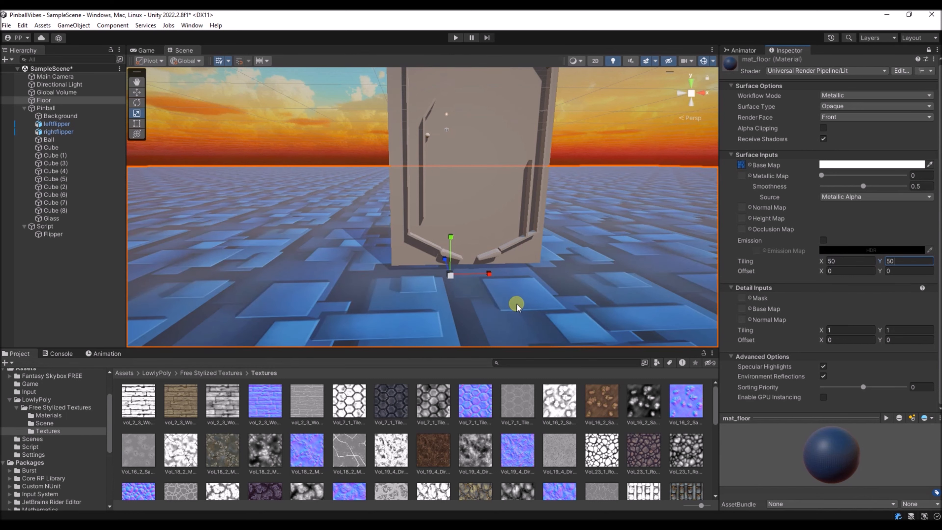
# - Assign the matching Vol_58_1 normal and height textures to mat_floor's Normal Map and Height Map
pyautogui.scroll(-5, 426, 408)
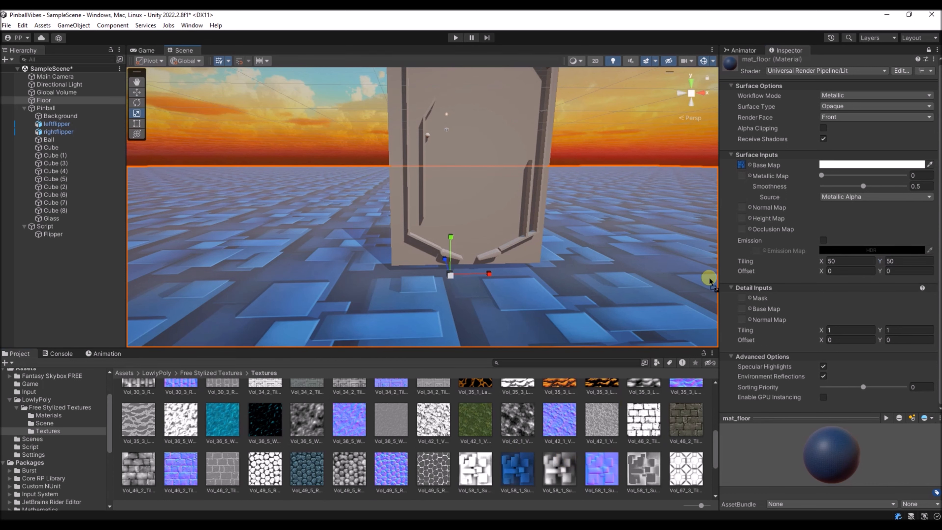
pyautogui.moveTo(749, 186); pyautogui.dragTo(744, 208)
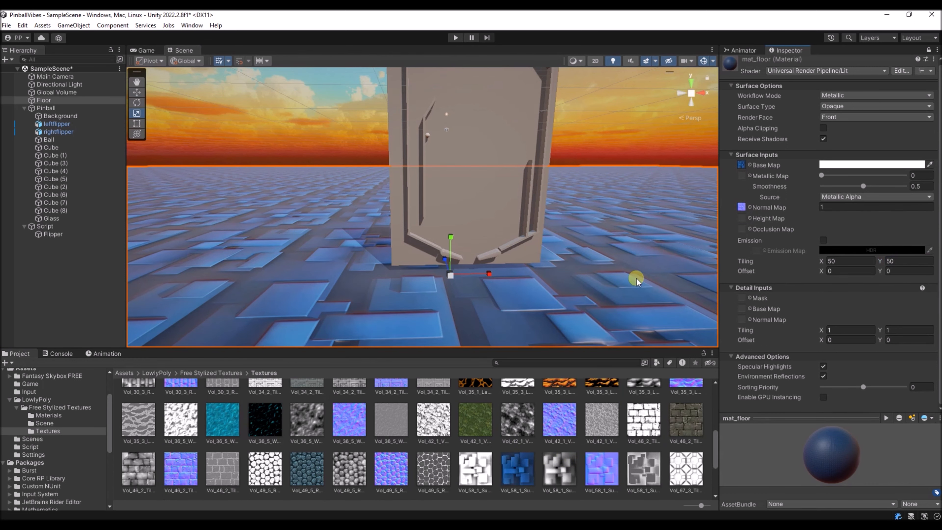
pyautogui.press('w')
pyautogui.press('q')
pyautogui.moveTo(450, 301); pyautogui.dragTo(431, 299, button='right')
pyautogui.click(559, 469)
pyautogui.moveTo(559, 475); pyautogui.dragTo(742, 218)
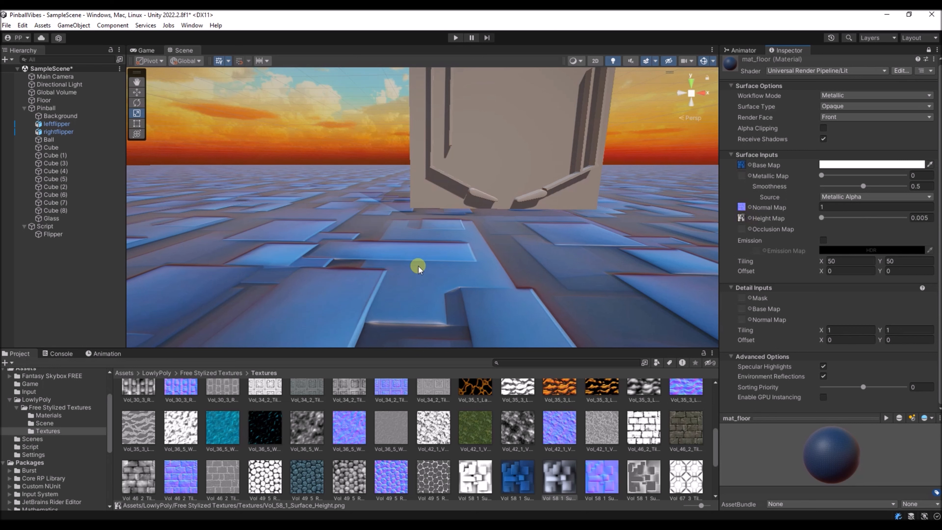
# - Set the Normal Map strength of mat_floor to 4
pyautogui.click(836, 207)
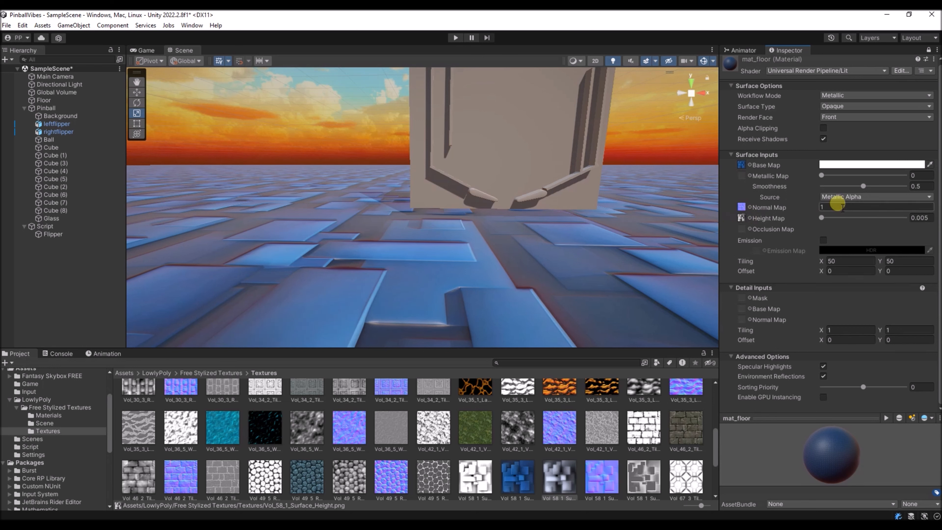
pyautogui.write('4')
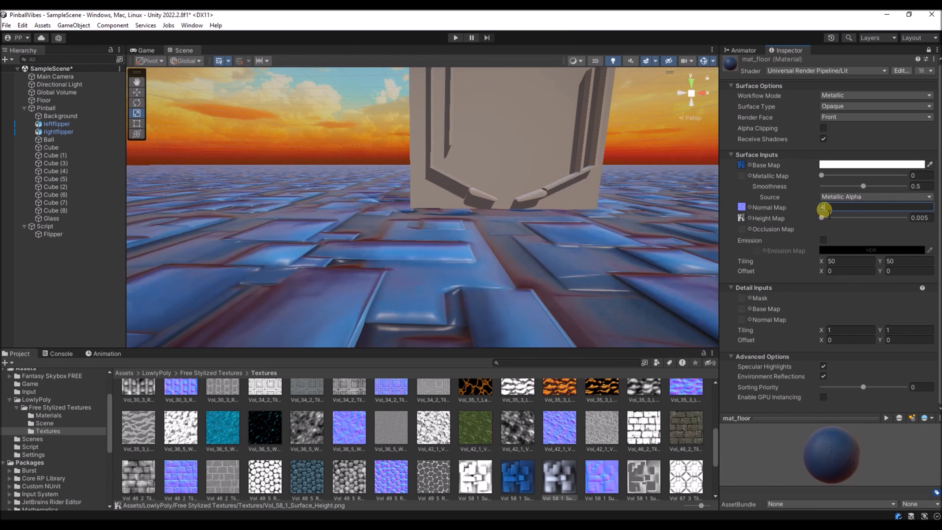
pyautogui.moveTo(357, 288)
pyautogui.mouseDown(button='right')
pyautogui.moveTo(378, 288)
pyautogui.moveTo(370, 294)
pyautogui.mouseUp(button='right')
pyautogui.press('s')
pyautogui.press('w')
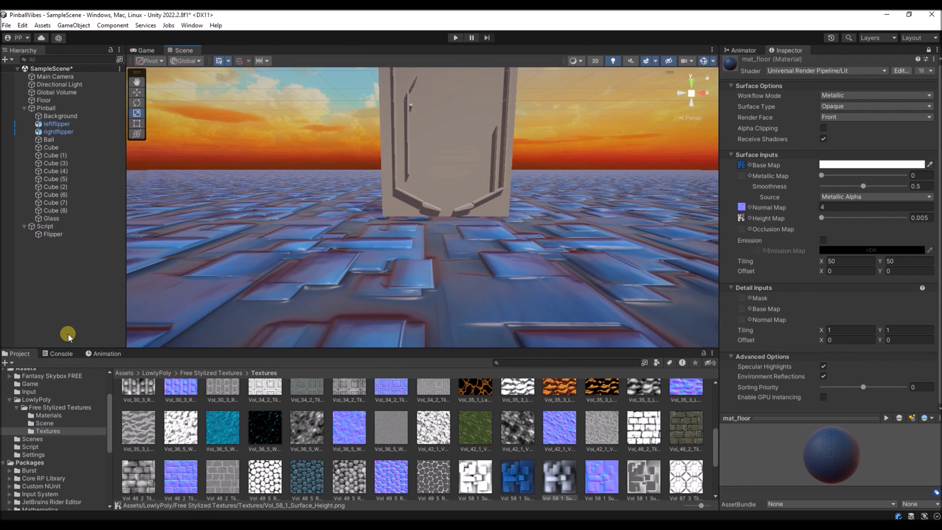
# - Apply mat_background from the Game folder to the pinball table's background board and lock the Inspector on that material
pyautogui.click(35, 386)
pyautogui.moveTo(393, 277); pyautogui.dragTo(402, 244, button='right')
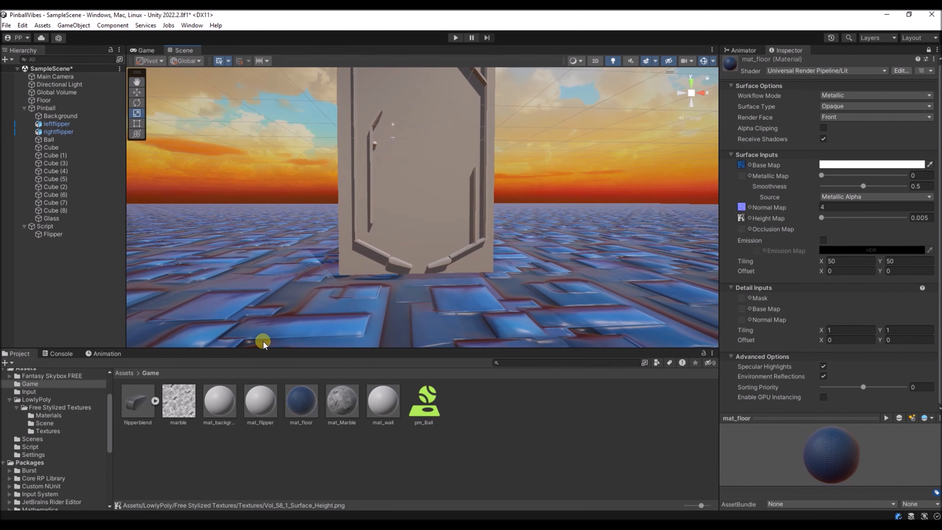
pyautogui.moveTo(209, 407); pyautogui.dragTo(418, 207)
pyautogui.click(220, 401)
pyautogui.click(929, 50)
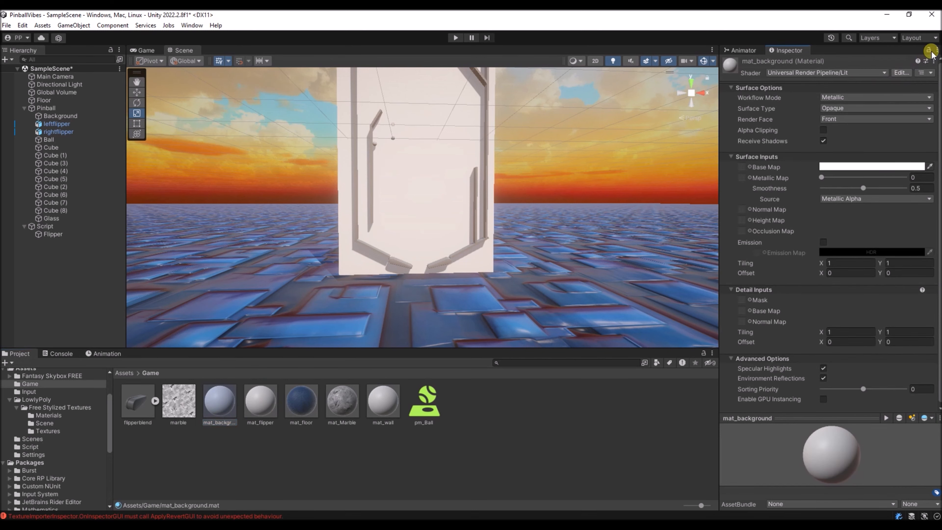
pyautogui.click(929, 50)
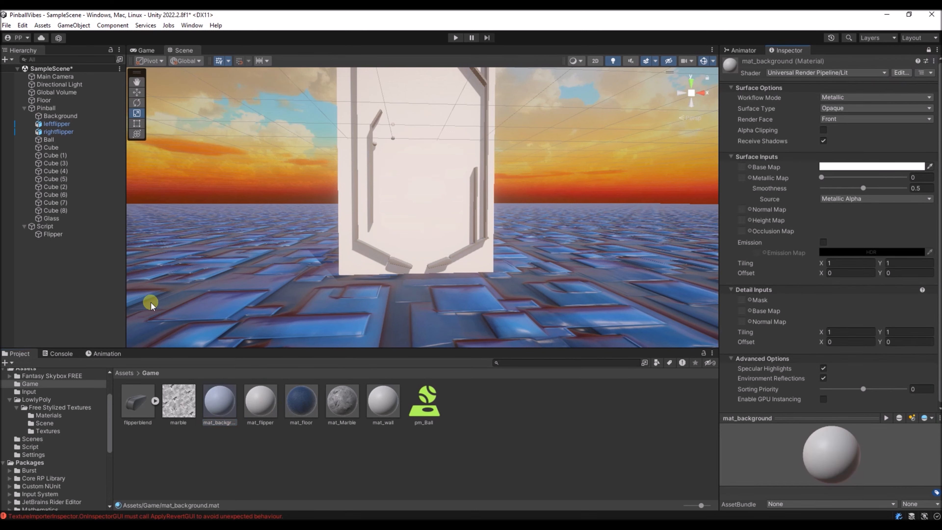
# - Assign the green grass Vol_42_1 texture from the LowlyPoly Textures folder as mat_background's Base Map
pyautogui.click(48, 431)
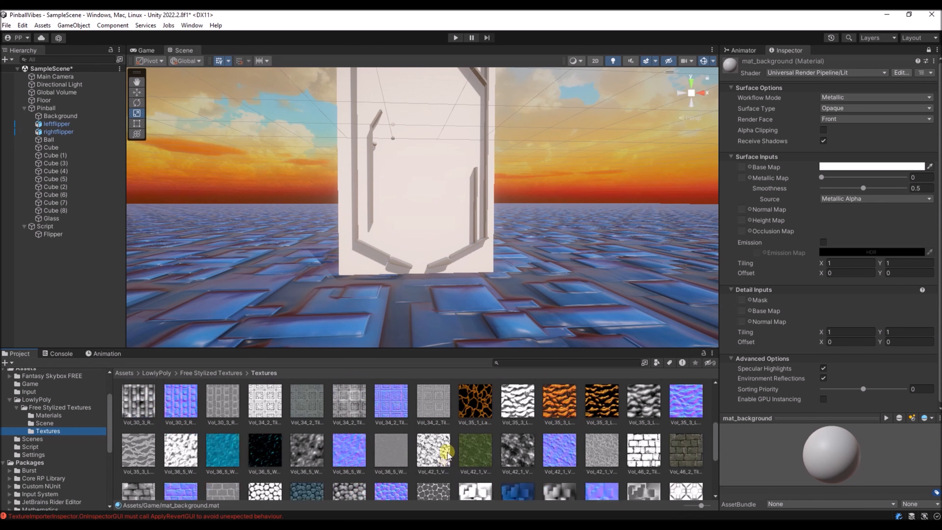
pyautogui.click(475, 454)
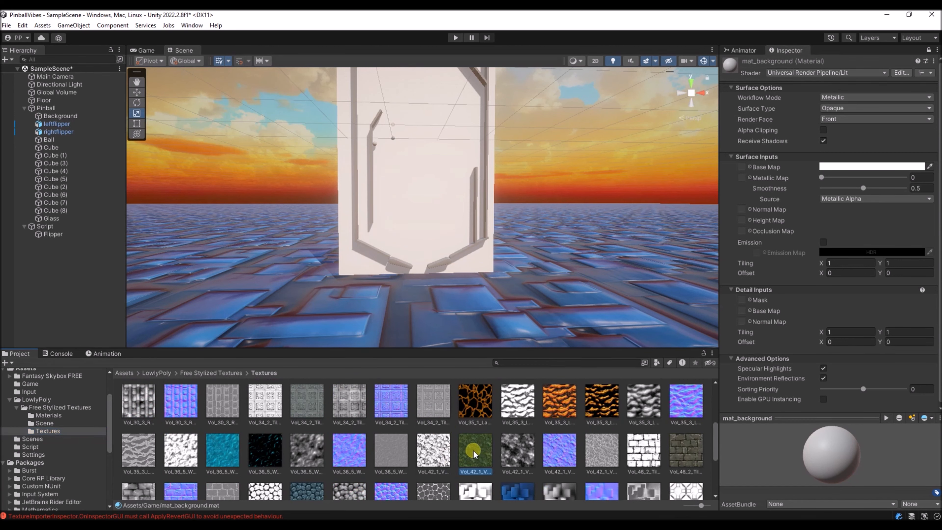
pyautogui.moveTo(475, 453); pyautogui.dragTo(741, 167)
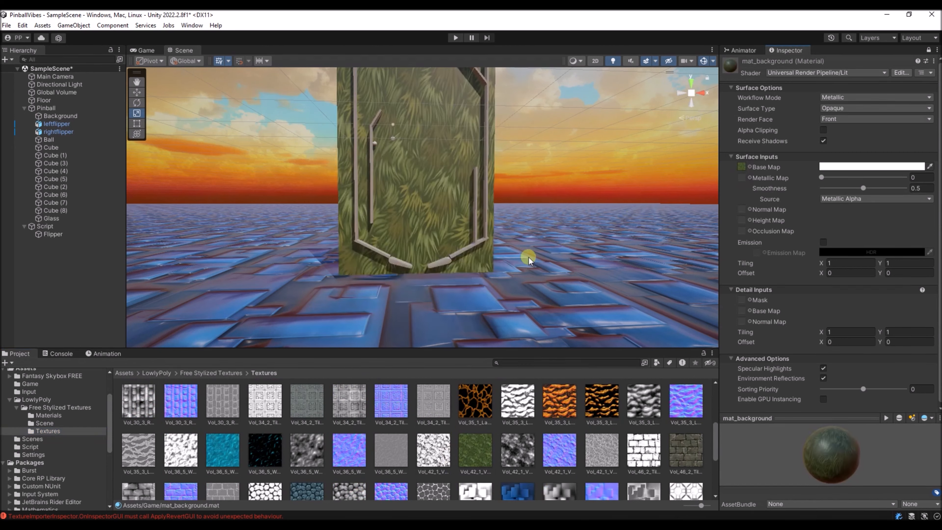
# - Assign the matching Vol_42_1 normal texture to the Normal Map of mat_background
pyautogui.keyDown('alt'); pyautogui.moveTo(482, 274); pyautogui.dragTo(463, 260); pyautogui.keyUp('alt')
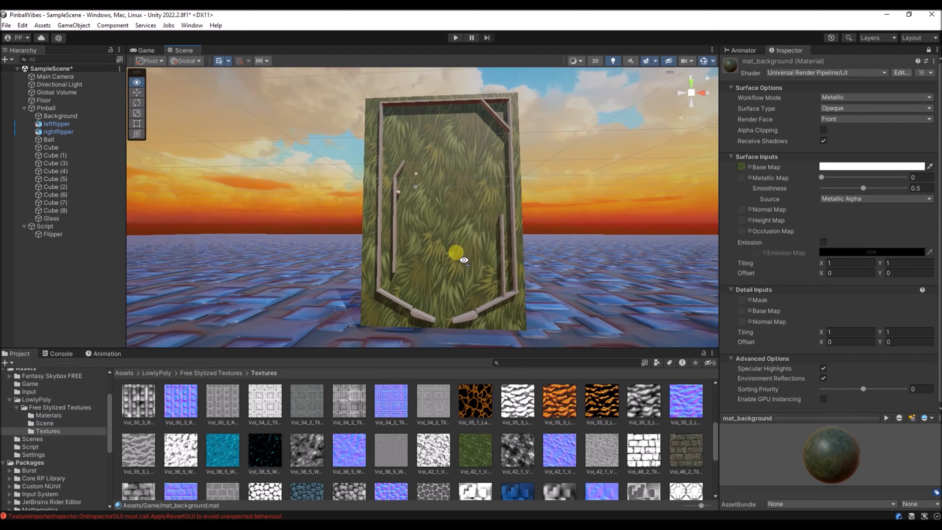
pyautogui.press('w')
pyautogui.moveTo(464, 260); pyautogui.dragTo(476, 263, button='right')
pyautogui.press('s')
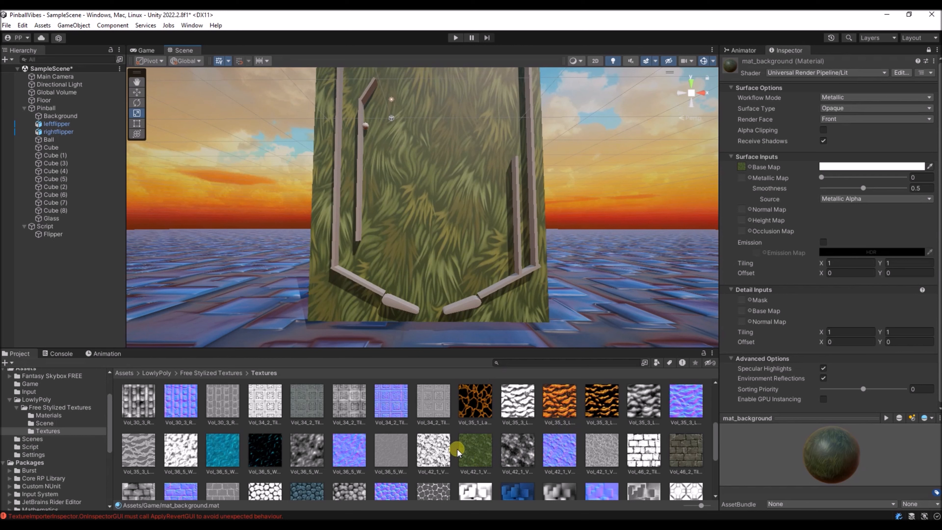
pyautogui.moveTo(458, 451); pyautogui.dragTo(741, 209)
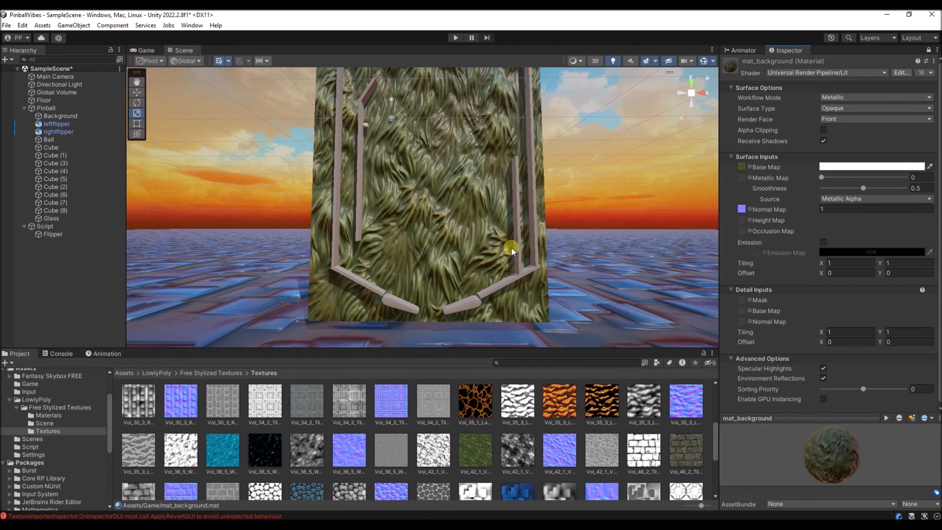
# - Set mat_background's Normal Map strength to 0.2 and its surface Tiling to 4 in both X and Y
pyautogui.click(833, 209)
pyautogui.write('0.2')
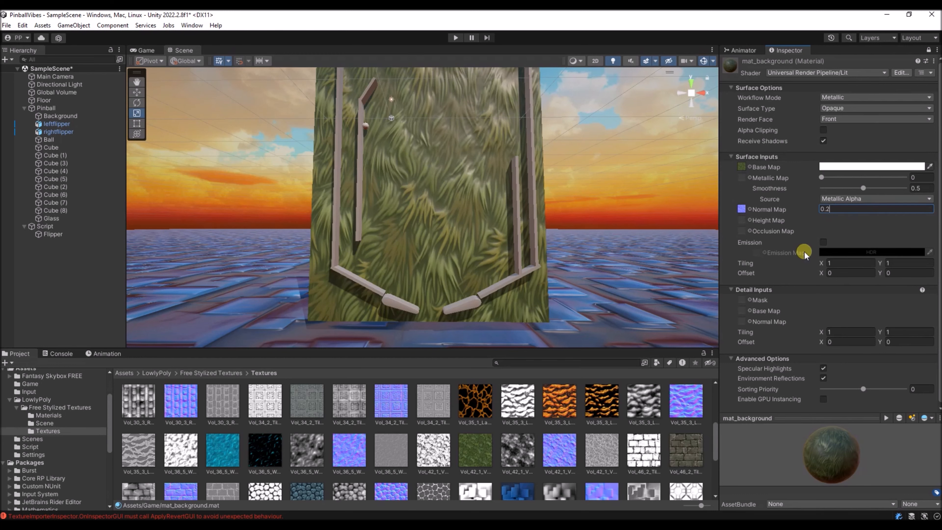
pyautogui.click(839, 264)
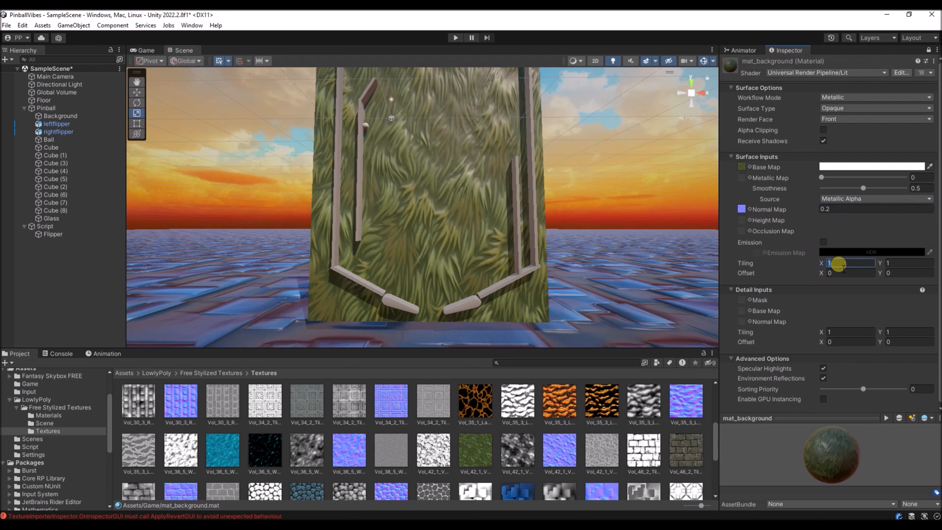
pyautogui.write('4')
pyautogui.press('Tab')
pyautogui.write('4')
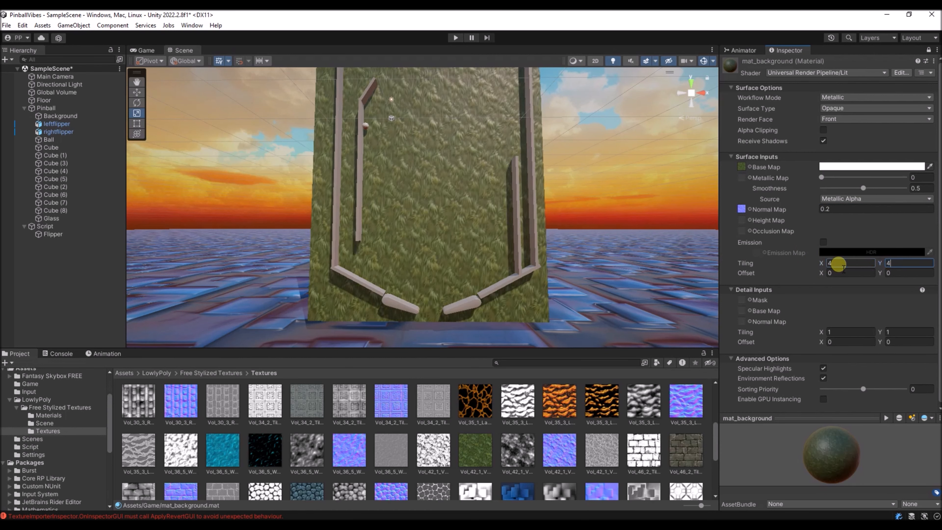
pyautogui.scroll(10, 430, 197)
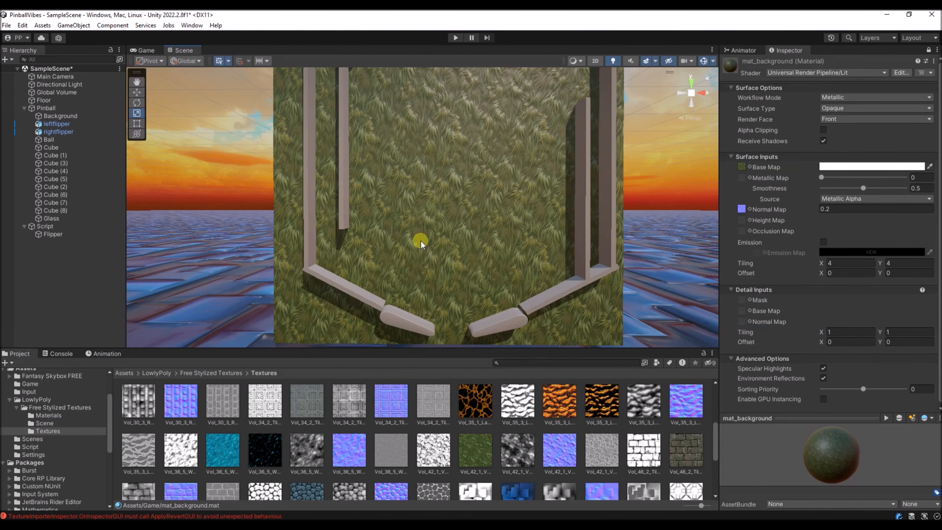
# - Reveal the grass texture Vol_42_1_Vegetation_Base_Color.png in File Explorer and restore that window to a smaller size over Unity
pyautogui.click(478, 457)
pyautogui.rightClick(479, 458)
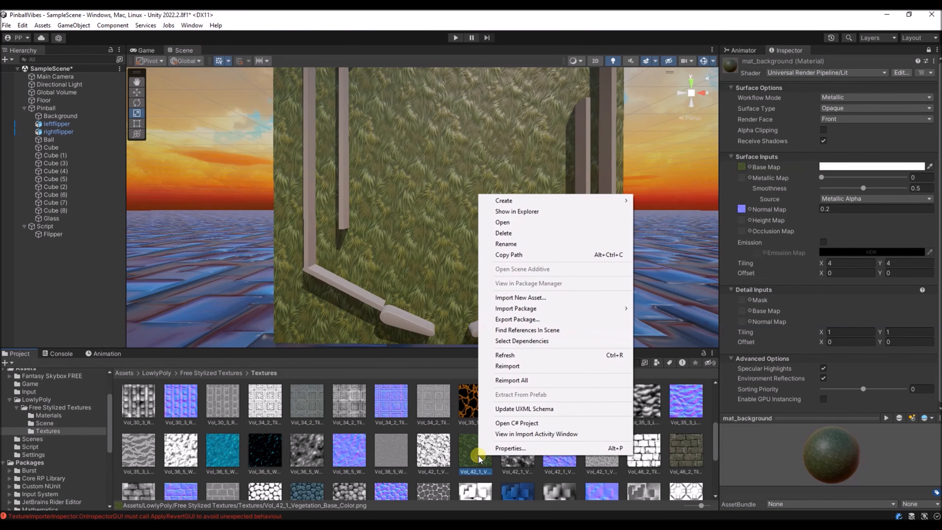
pyautogui.click(515, 216)
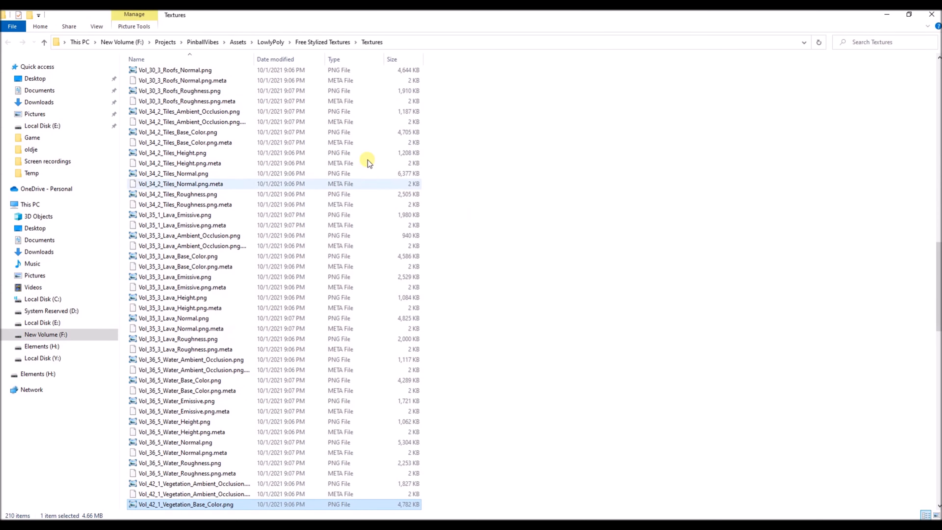
pyautogui.moveTo(305, 17); pyautogui.dragTo(455, 23)
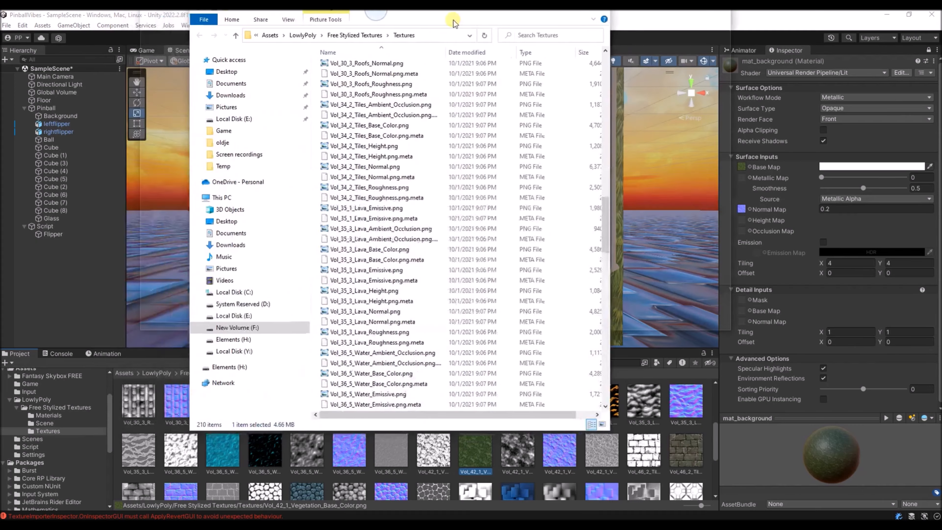
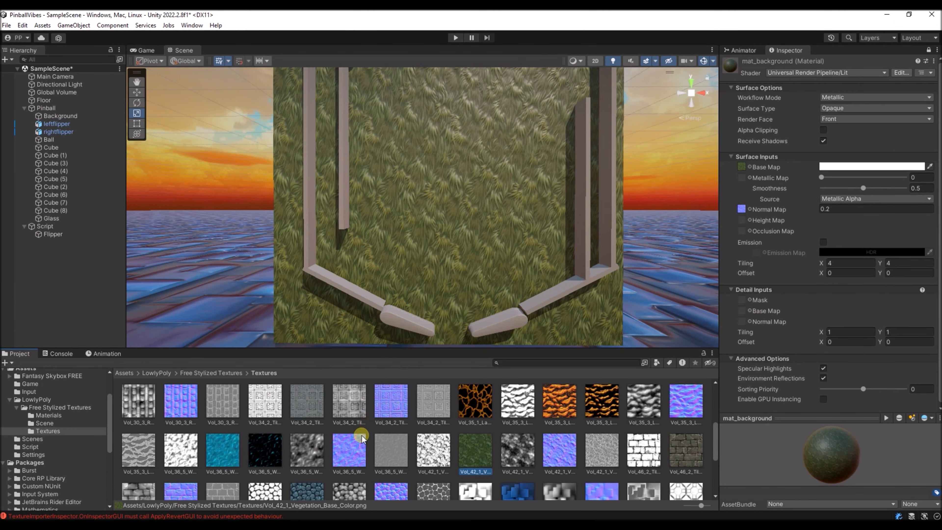
# - Reveal Vol_42_1_Vegetation_Base_Color.png in File Explorer and open it as an image in paint.net
pyautogui.rightClick(469, 459)
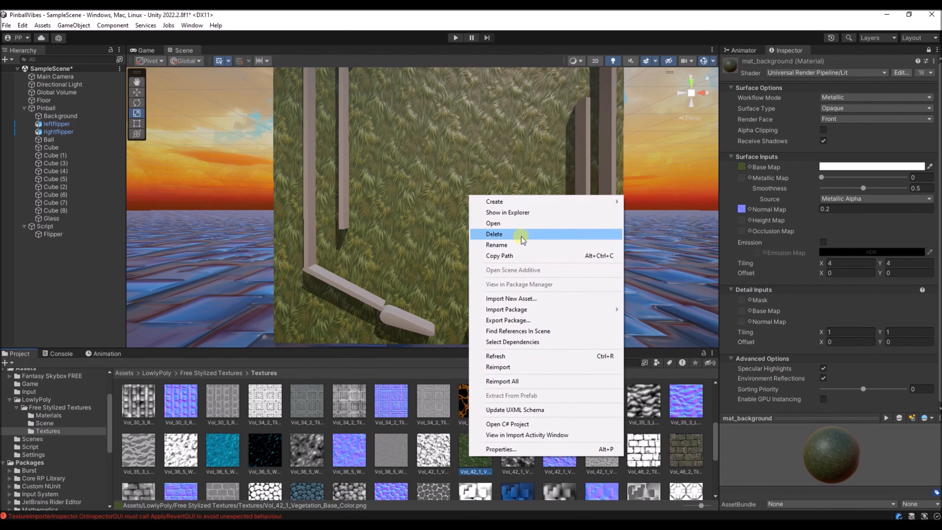
pyautogui.click(515, 214)
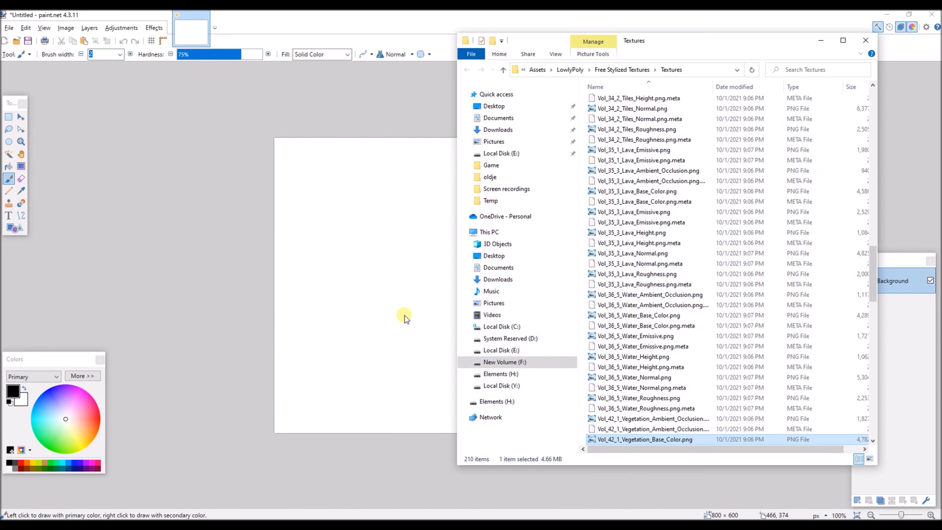
pyautogui.click(294, 262)
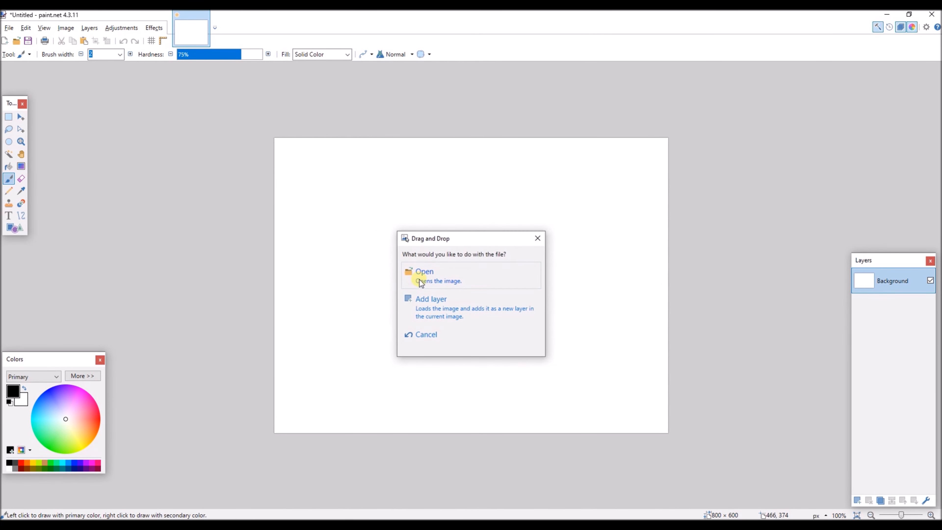
pyautogui.click(416, 274)
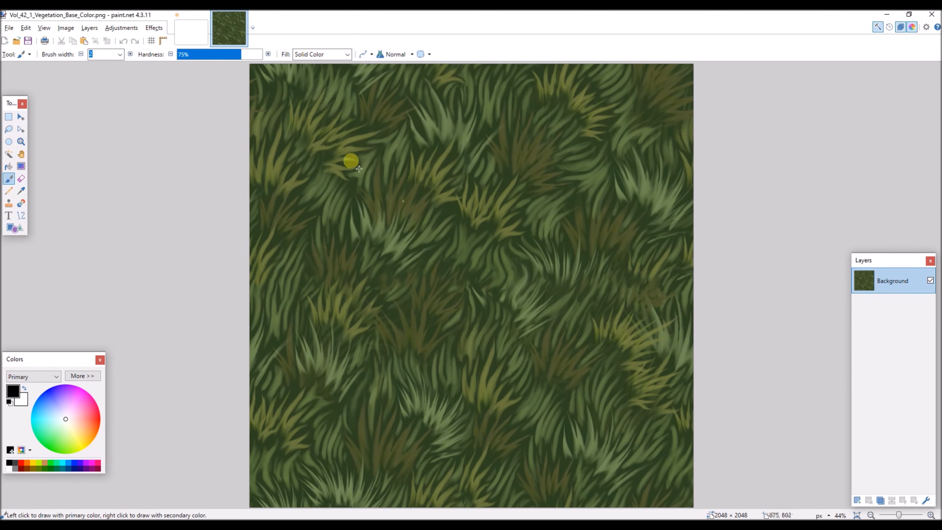
# - Convert the grass texture to black and white and save it over the PNG with the default save settings
pyautogui.click(121, 28)
pyautogui.click(129, 51)
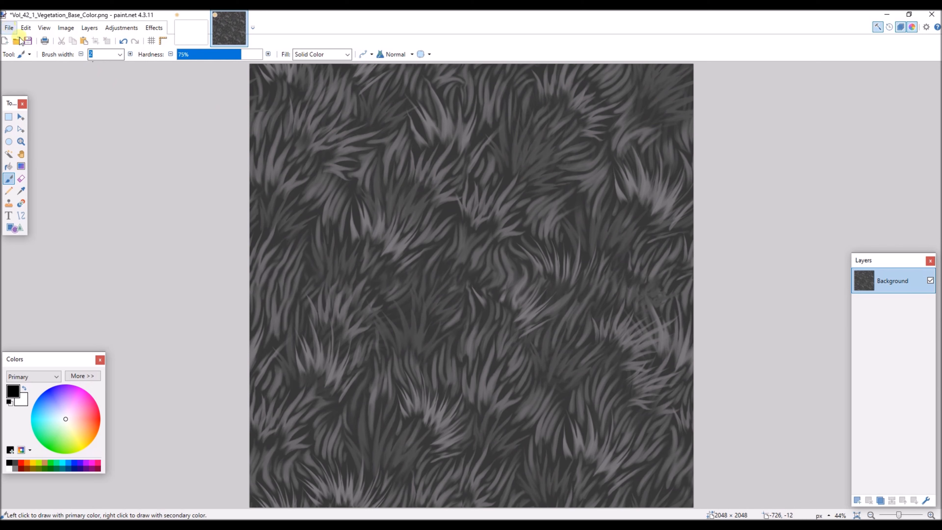
pyautogui.click(28, 41)
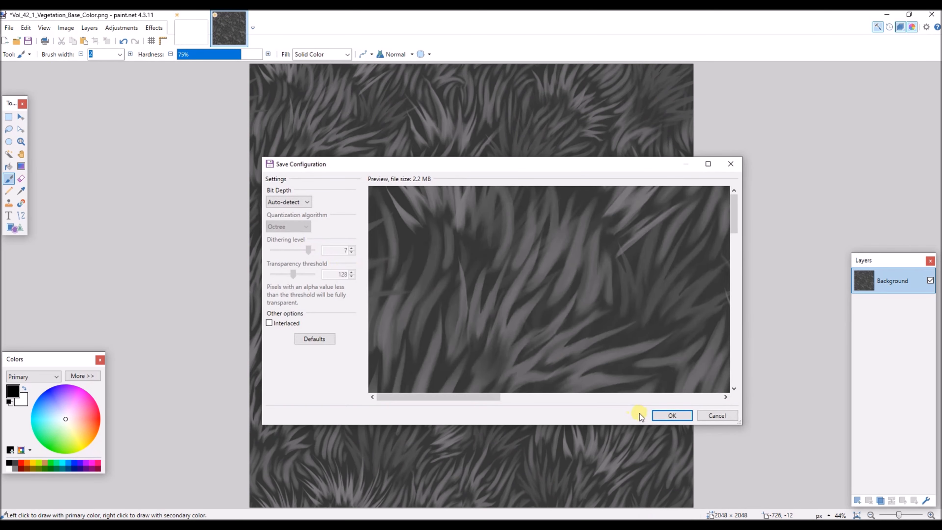
pyautogui.click(657, 415)
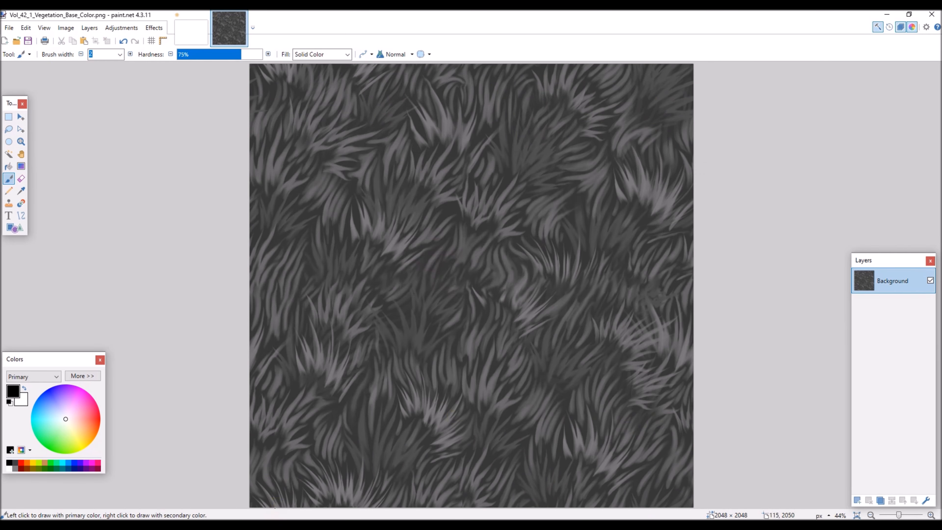
# - Back in Unity, tint mat_background's Base Map with the dark purple 2F0B72
pyautogui.click(905, 203)
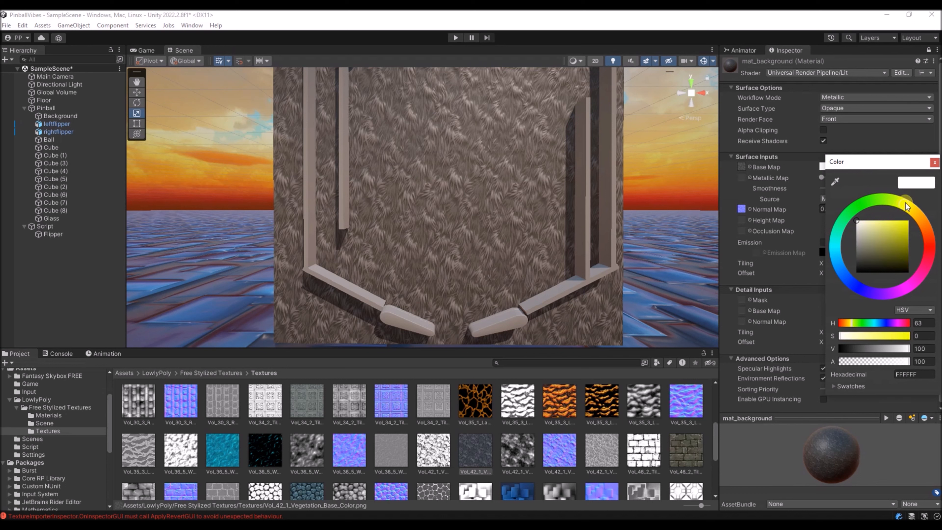
pyautogui.moveTo(892, 222)
pyautogui.mouseDown()
pyautogui.moveTo(923, 223)
pyautogui.moveTo(930, 244)
pyautogui.moveTo(875, 281)
pyautogui.moveTo(856, 262)
pyautogui.moveTo(857, 242)
pyautogui.moveTo(863, 286)
pyautogui.mouseUp()
pyautogui.moveTo(897, 222); pyautogui.dragTo(901, 248)
pyautogui.moveTo(863, 287)
pyautogui.mouseDown()
pyautogui.moveTo(891, 294)
pyautogui.moveTo(872, 291)
pyautogui.mouseUp()
pyautogui.moveTo(901, 248)
pyautogui.mouseDown()
pyautogui.moveTo(903, 257)
pyautogui.moveTo(903, 247)
pyautogui.mouseUp()
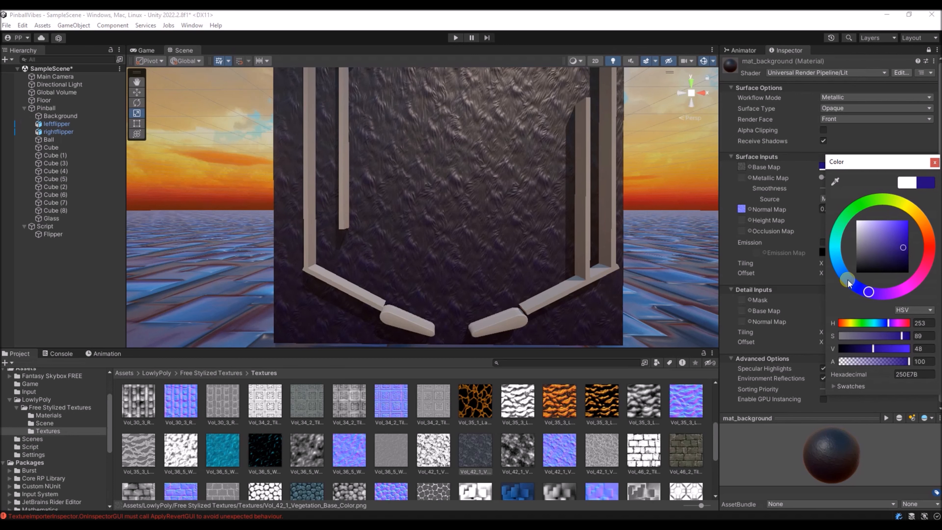
pyautogui.moveTo(847, 280); pyautogui.dragTo(876, 293)
pyautogui.click(902, 247)
pyautogui.moveTo(903, 247); pyautogui.dragTo(904, 249)
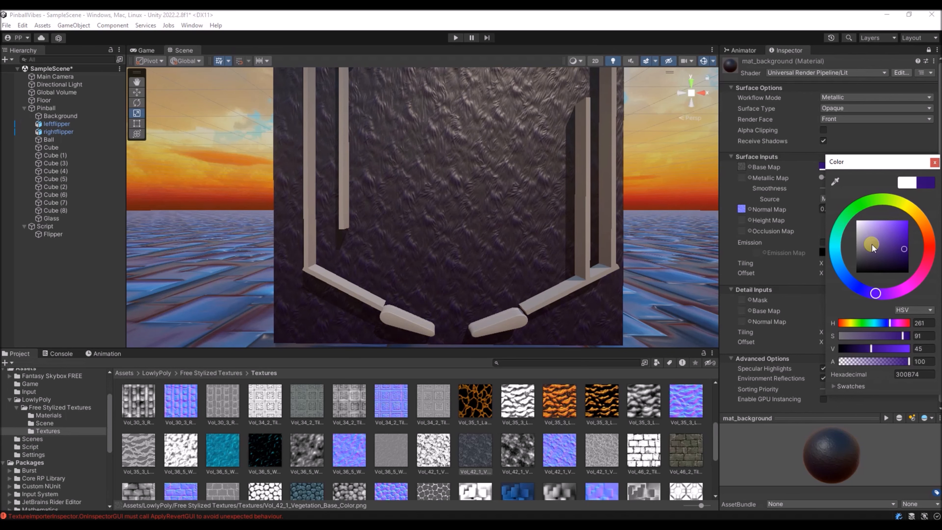
pyautogui.click(934, 163)
# - Reveal the blue Vol_58_1_Surface_Base_Color.png in File Explorer and open it as an image in paint.net
pyautogui.keyDown('alt'); pyautogui.moveTo(450, 174); pyautogui.dragTo(302, 264); pyautogui.keyUp('alt')
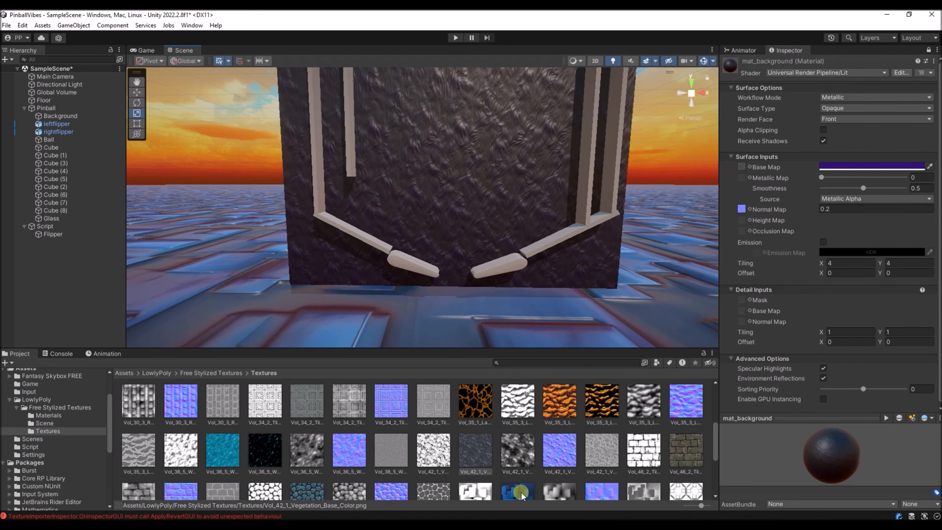
pyautogui.scroll(-1, 522, 494)
pyautogui.rightClick(515, 470)
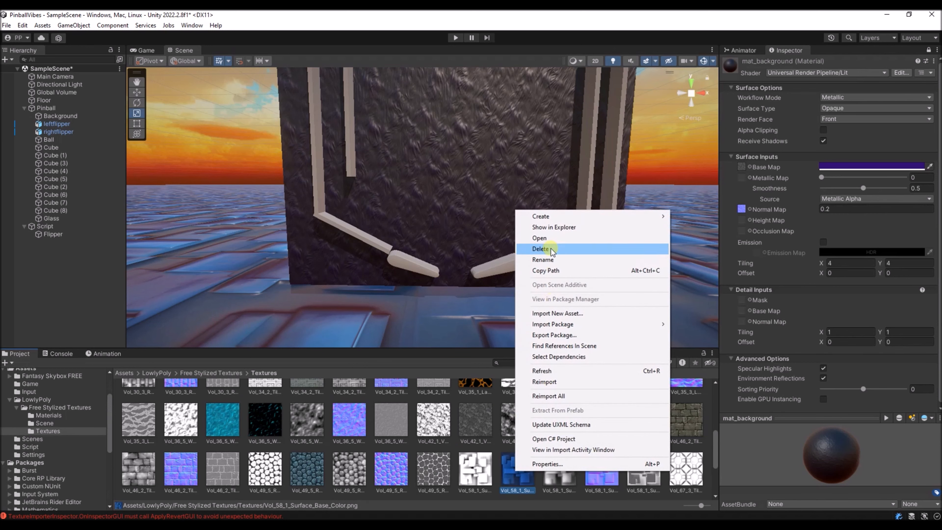
pyautogui.click(553, 227)
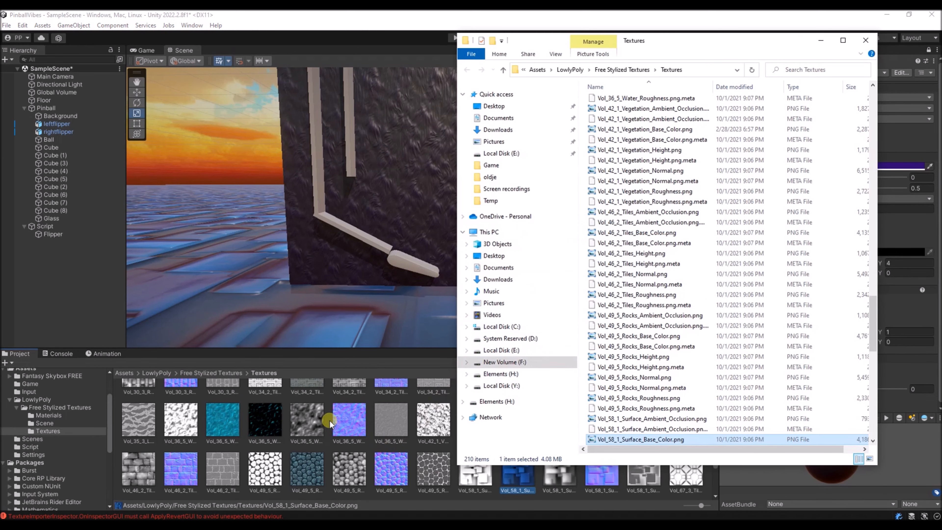
pyautogui.hotkey('alt', 'Tab')
pyautogui.hotkey('alt', 'Tab')
pyautogui.hotkey('alt', 'Tab')
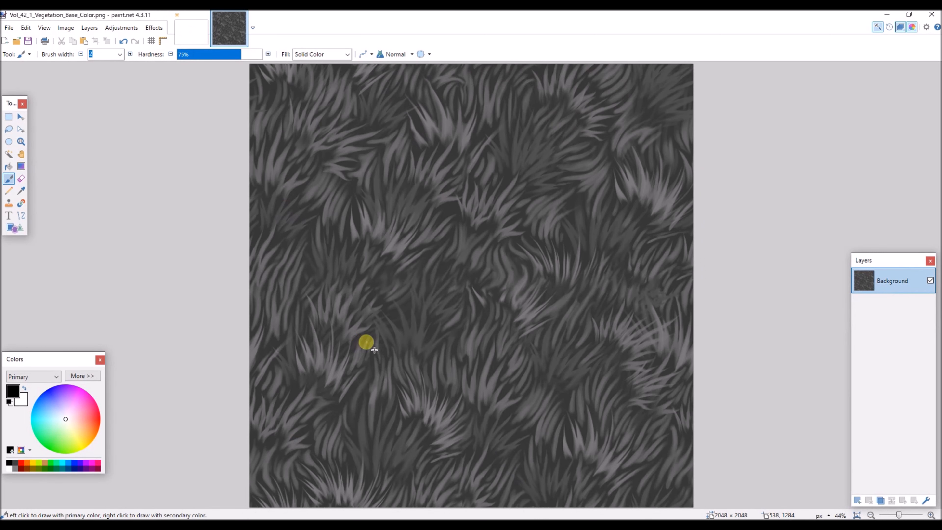
pyautogui.hotkey('alt', 'Tab')
pyautogui.hotkey('alt', 'Tab')
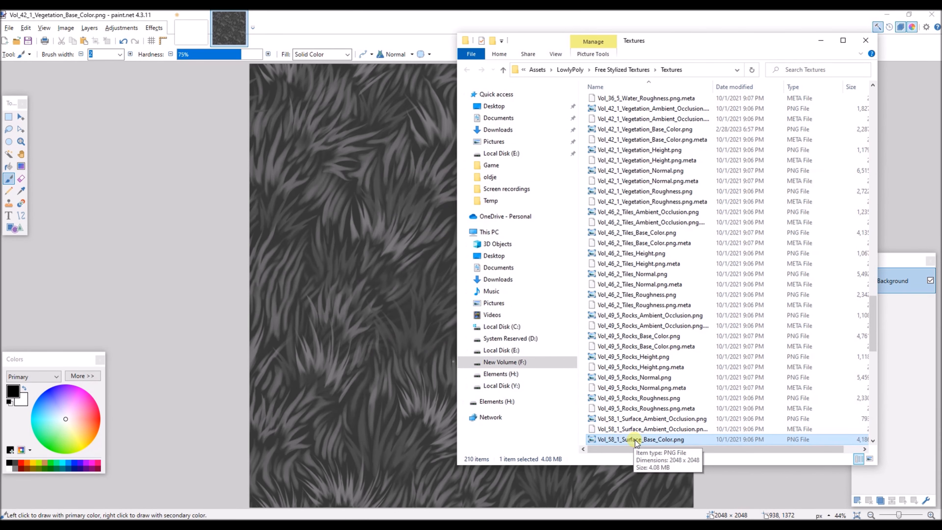
pyautogui.moveTo(635, 442); pyautogui.dragTo(364, 282)
# - Convert the Vol_58_1 surface texture to black and white and save it over the PNG with the default settings
pyautogui.click(65, 30)
pyautogui.moveTo(112, 31)
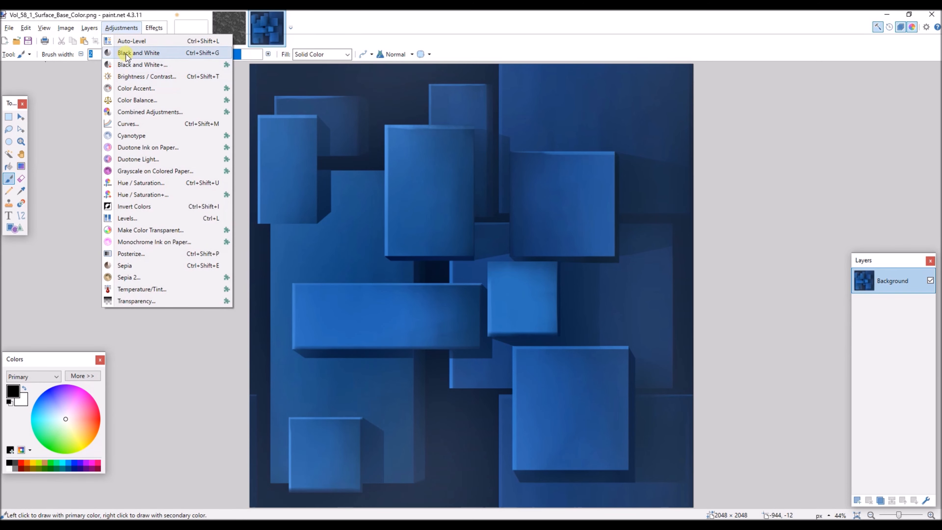
pyautogui.click(126, 53)
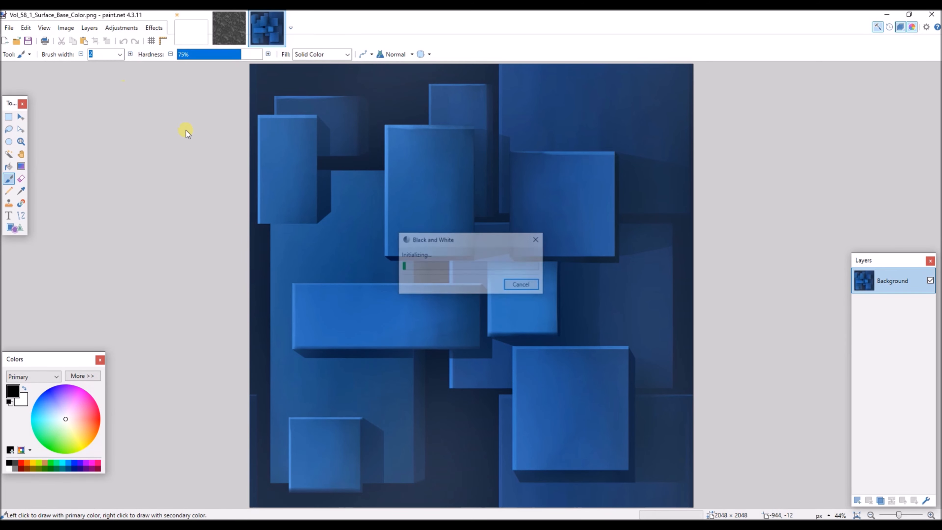
pyautogui.click(27, 41)
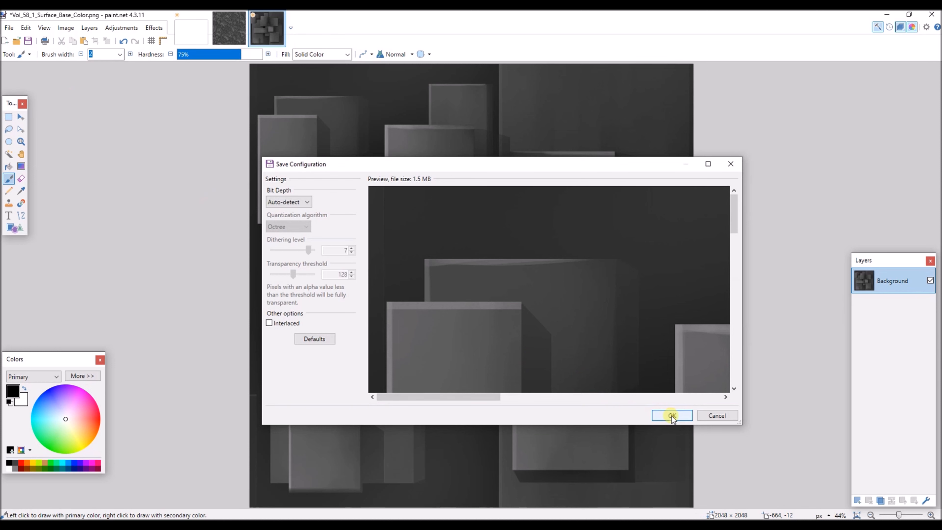
pyautogui.click(672, 416)
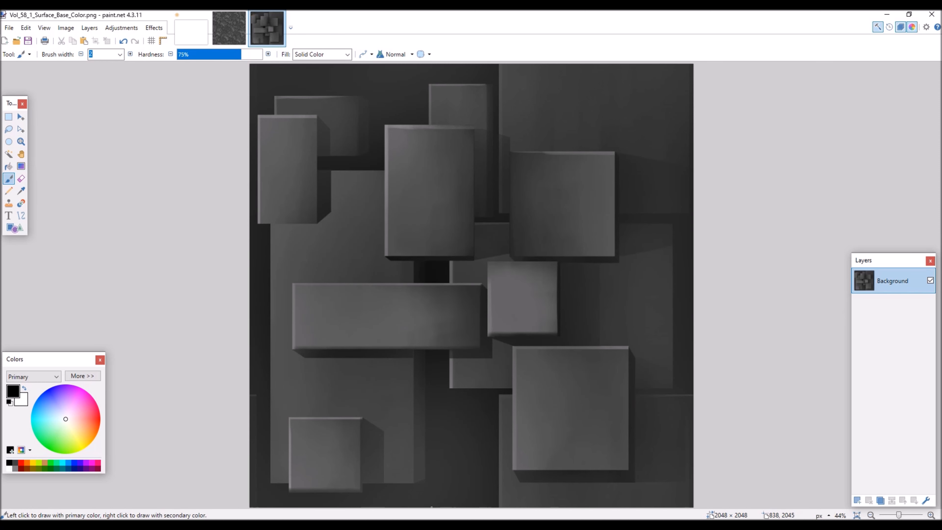
# - Return to Unity, select the Floor object, show the Game folder's assets and unlock the Inspector
pyautogui.moveTo(307, 526)
pyautogui.click(324, 486)
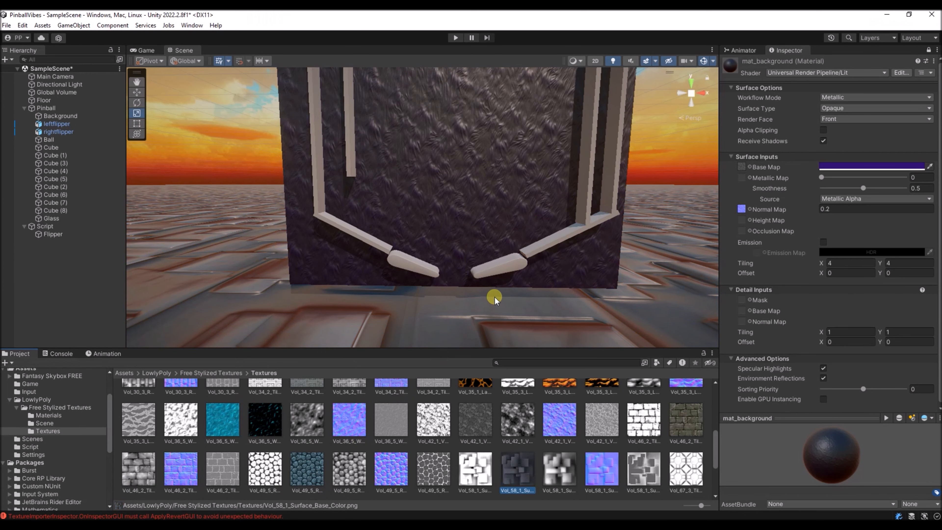
pyautogui.moveTo(500, 294); pyautogui.dragTo(368, 286, button='right')
pyautogui.click(317, 301)
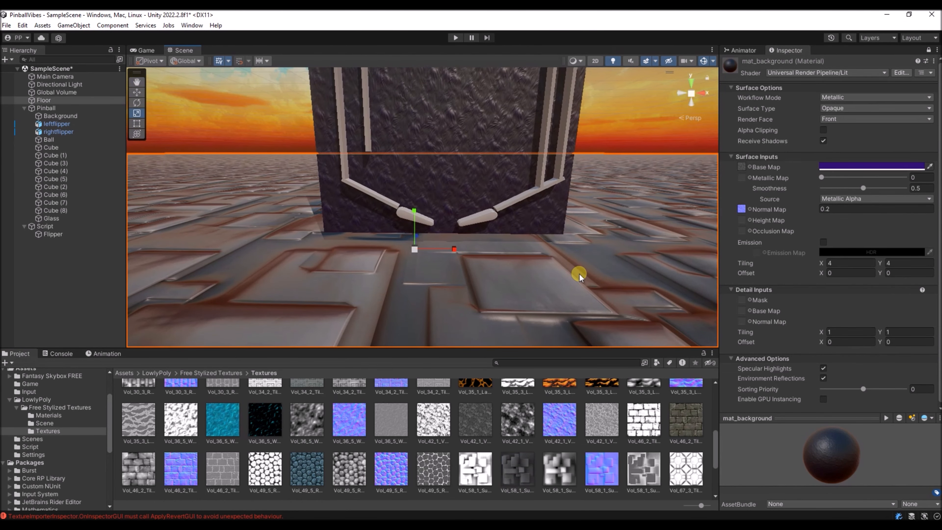
pyautogui.click(30, 383)
pyautogui.click(929, 50)
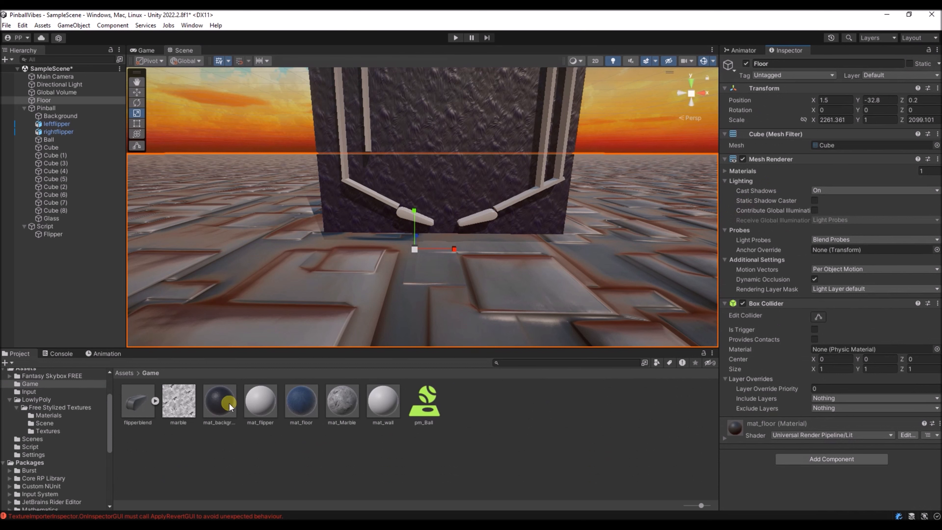
# - Tint mat_floor's Base Map with the bright green 4FFF70
pyautogui.click(299, 403)
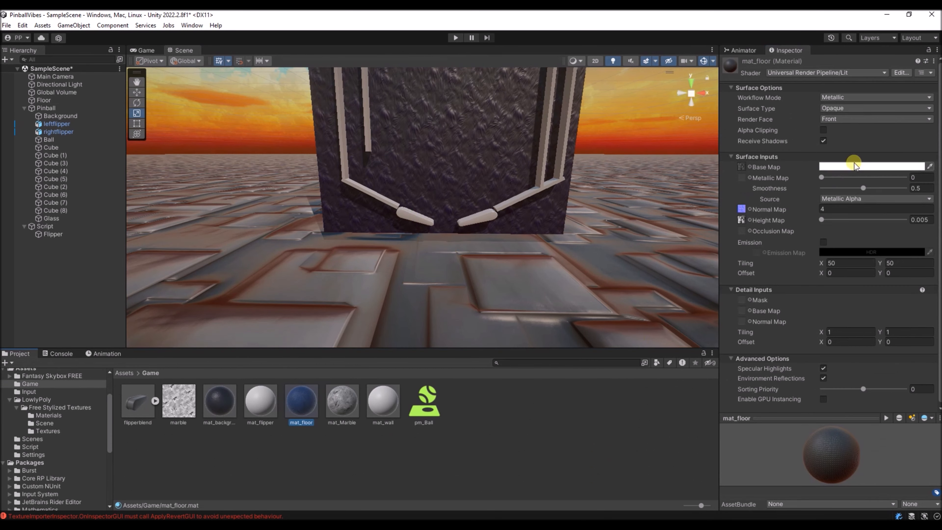
pyautogui.click(846, 168)
pyautogui.moveTo(851, 218); pyautogui.dragTo(894, 211)
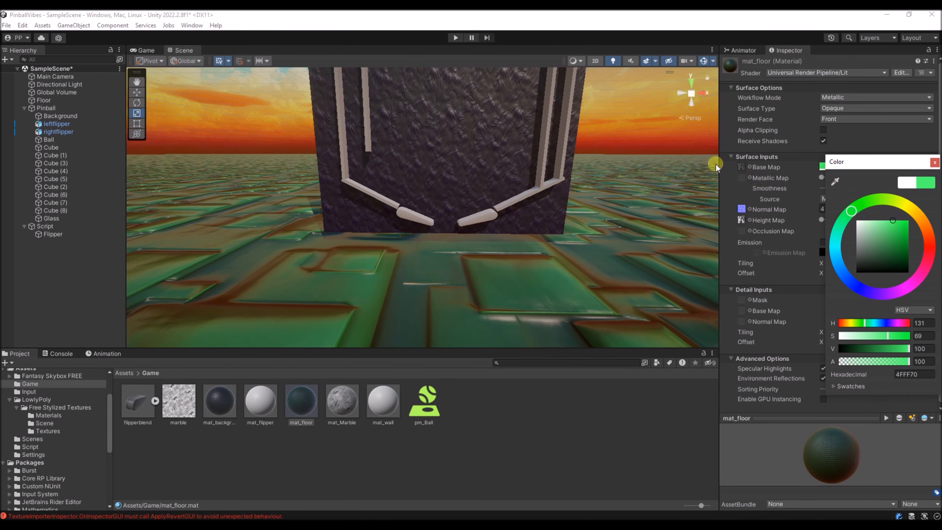
# - Lighten mat_background's Base Map colour to the purple 573793
pyautogui.moveTo(589, 248); pyautogui.dragTo(590, 216, button='right')
pyautogui.click(219, 402)
pyautogui.click(858, 167)
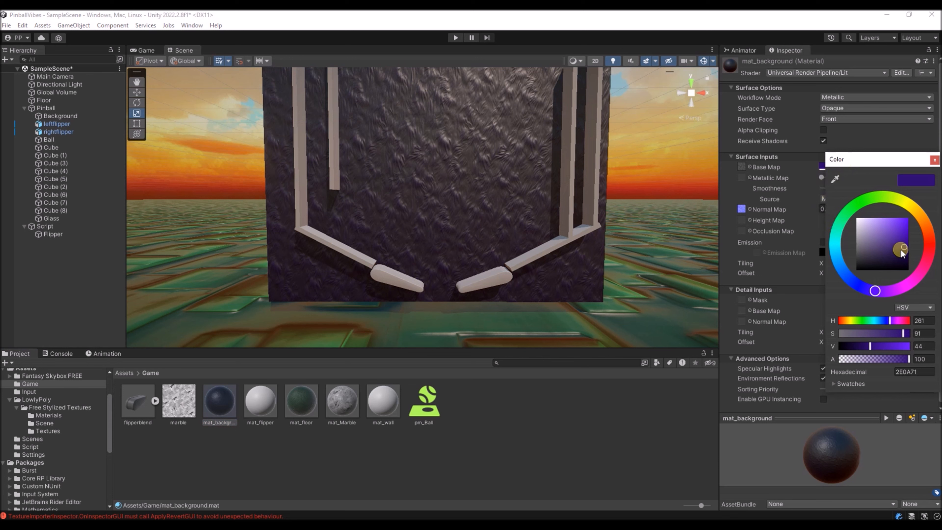
pyautogui.moveTo(901, 249)
pyautogui.mouseDown()
pyautogui.moveTo(905, 234)
pyautogui.moveTo(907, 243)
pyautogui.moveTo(889, 241)
pyautogui.mouseUp()
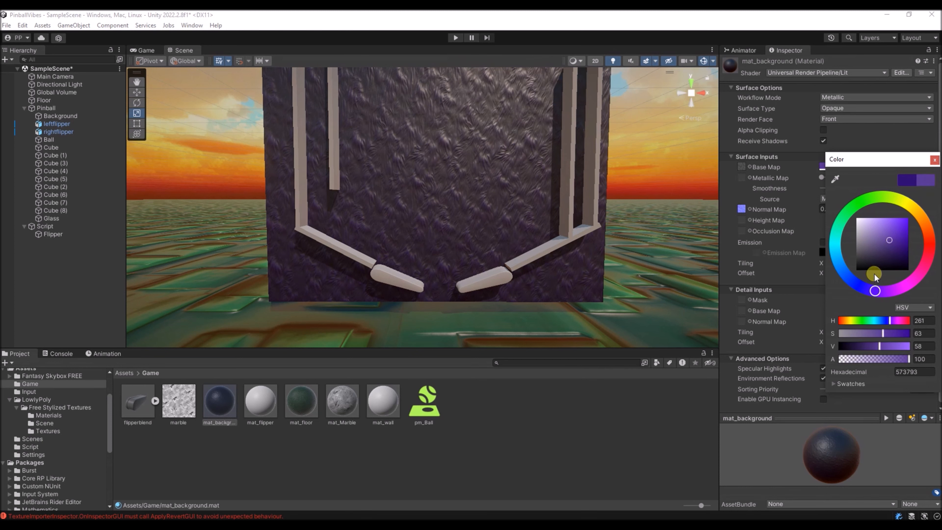
pyautogui.click(934, 159)
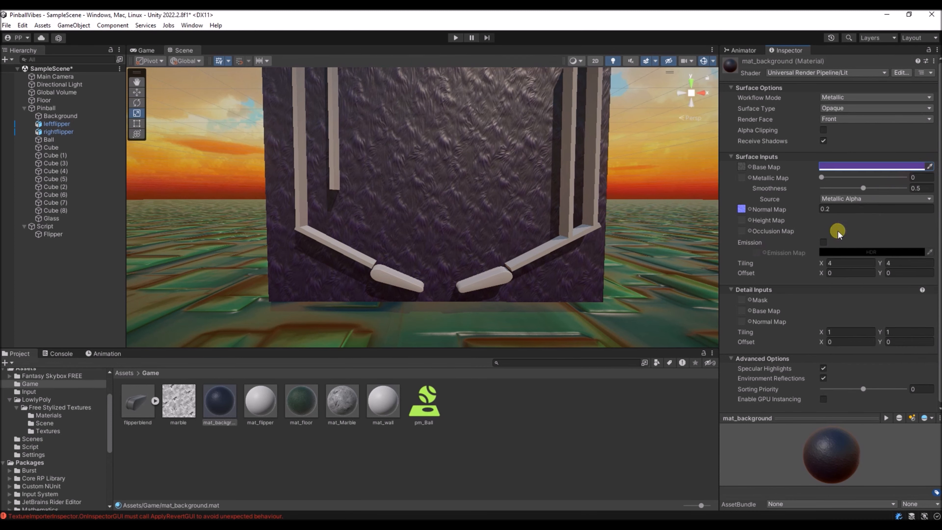
# - Set mat_background's Normal Map strength to 0.1
pyautogui.click(846, 210)
pyautogui.press('BackSpace')
pyautogui.write('1')
pyautogui.press('Return')
# - Apply the mat_flipper material to the pinball flippers
pyautogui.scroll(2, 464, 155)
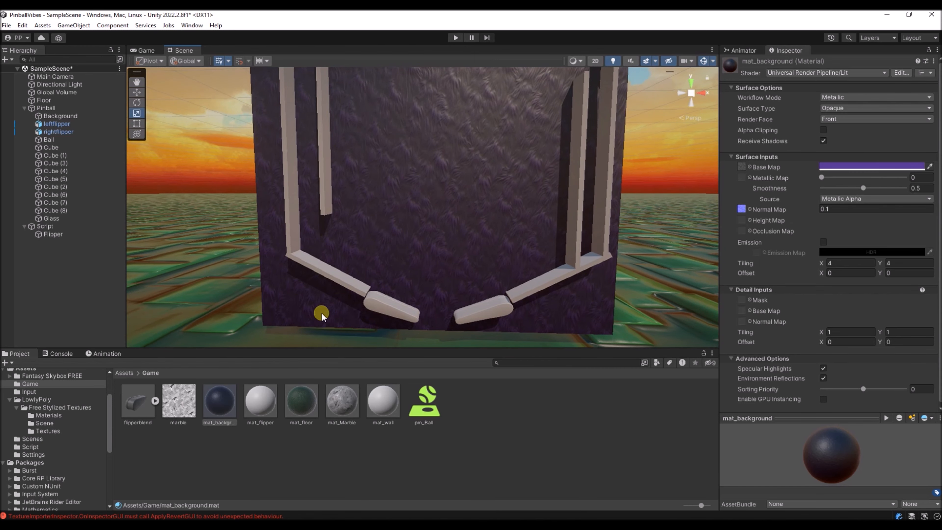
pyautogui.click(264, 407)
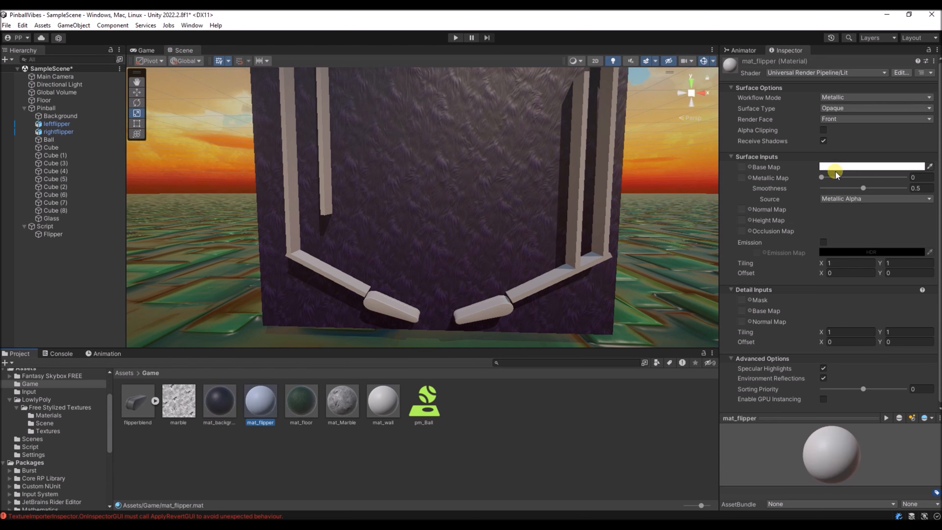
pyautogui.moveTo(264, 398); pyautogui.dragTo(489, 320)
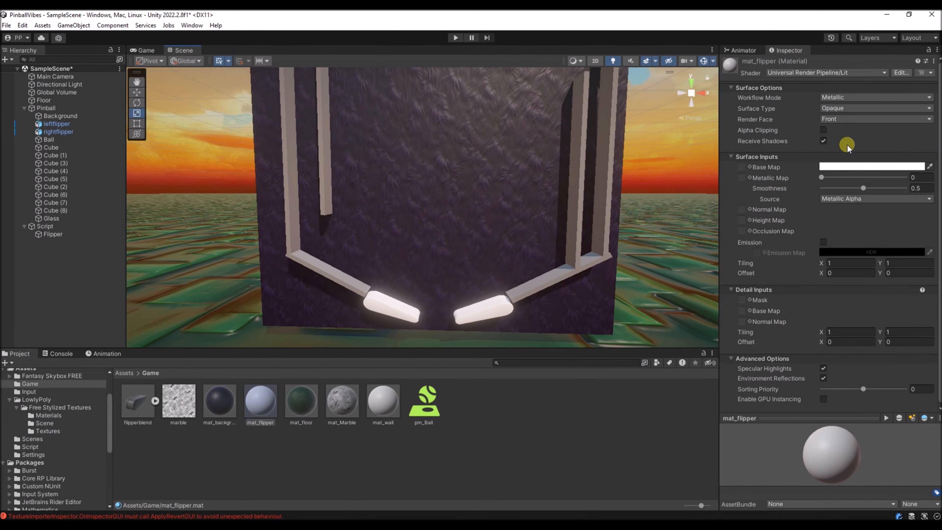
# - Give mat_flipper a golden yellow Base Map colour, a Metallic value of 0.845 and a Smoothness of 0.755
pyautogui.click(856, 167)
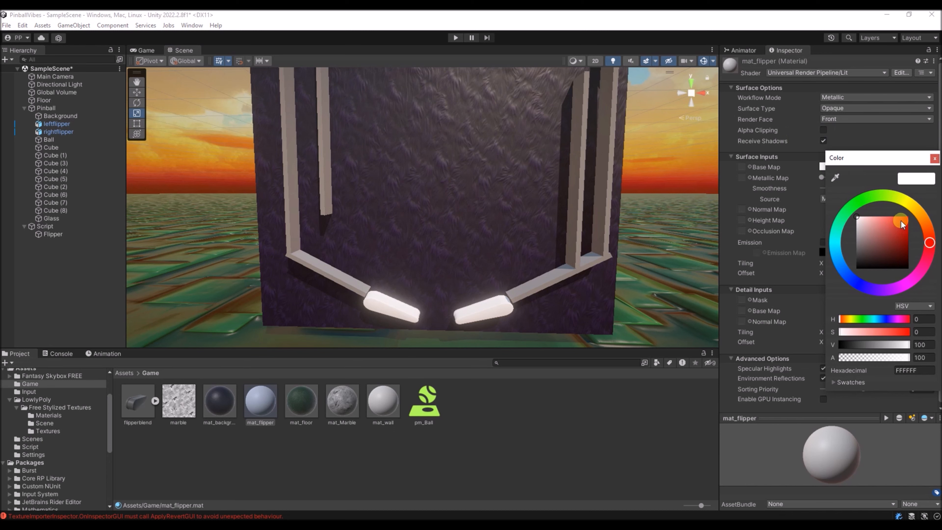
pyautogui.click(910, 208)
pyautogui.moveTo(908, 214); pyautogui.dragTo(902, 217)
pyautogui.moveTo(492, 195); pyautogui.dragTo(499, 195, button='right')
pyautogui.press('q')
pyautogui.moveTo(822, 177); pyautogui.dragTo(884, 187)
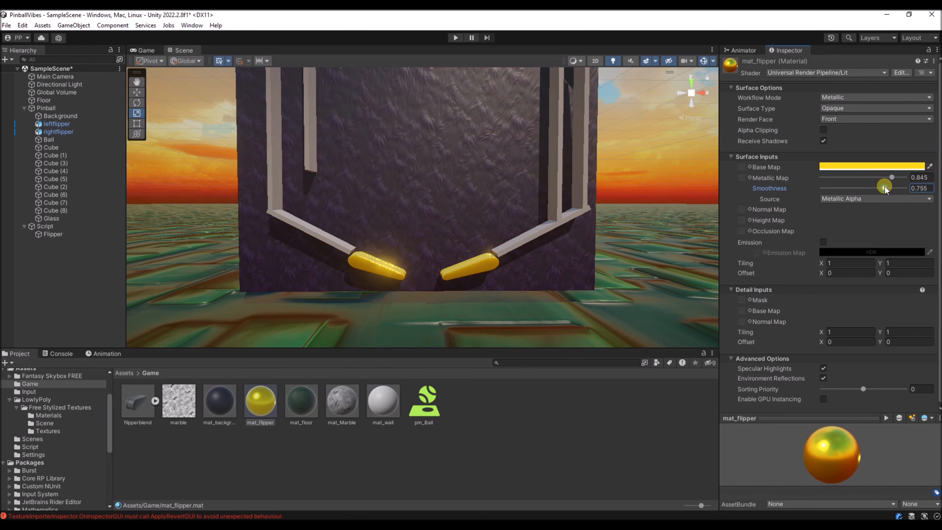
# - Apply the mat_wall material to the slanted walls beside the flippers and to the adjoining vertical walls
pyautogui.moveTo(478, 261); pyautogui.dragTo(429, 231, button='right')
pyautogui.scroll(3, 429, 231)
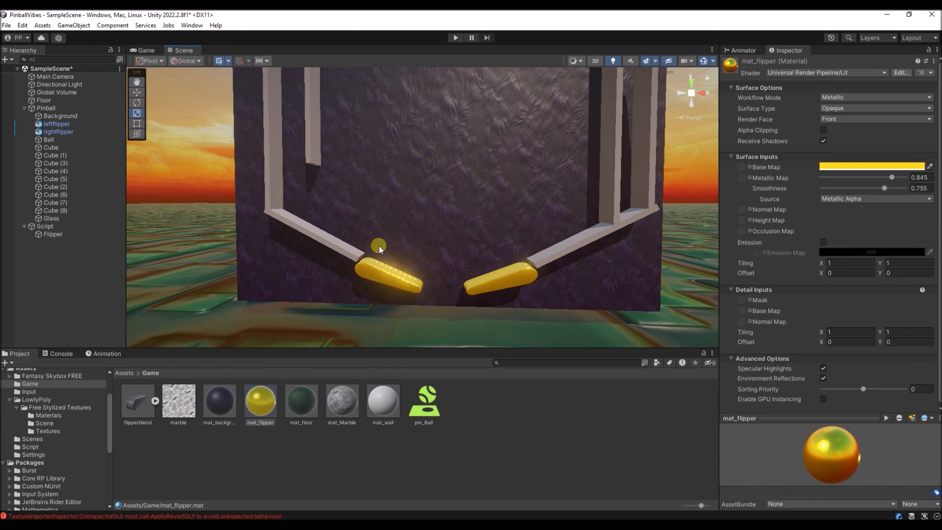
pyautogui.moveTo(369, 412); pyautogui.dragTo(336, 249)
pyautogui.keyDown('alt'); pyautogui.moveTo(465, 243); pyautogui.dragTo(473, 252); pyautogui.keyUp('alt')
pyautogui.press('s')
pyautogui.moveTo(465, 244); pyautogui.dragTo(469, 266, button='right')
pyautogui.press('w')
pyautogui.moveTo(385, 402); pyautogui.dragTo(370, 274)
pyautogui.moveTo(386, 388); pyautogui.dragTo(521, 304)
pyautogui.moveTo(382, 406); pyautogui.dragTo(537, 266)
pyautogui.moveTo(389, 405); pyautogui.dragTo(555, 232)
# - Apply the mat_wall material to the diagonal corner wall at the upper end of the pinball table
pyautogui.moveTo(509, 193); pyautogui.dragTo(506, 190, button='right')
pyautogui.press('e')
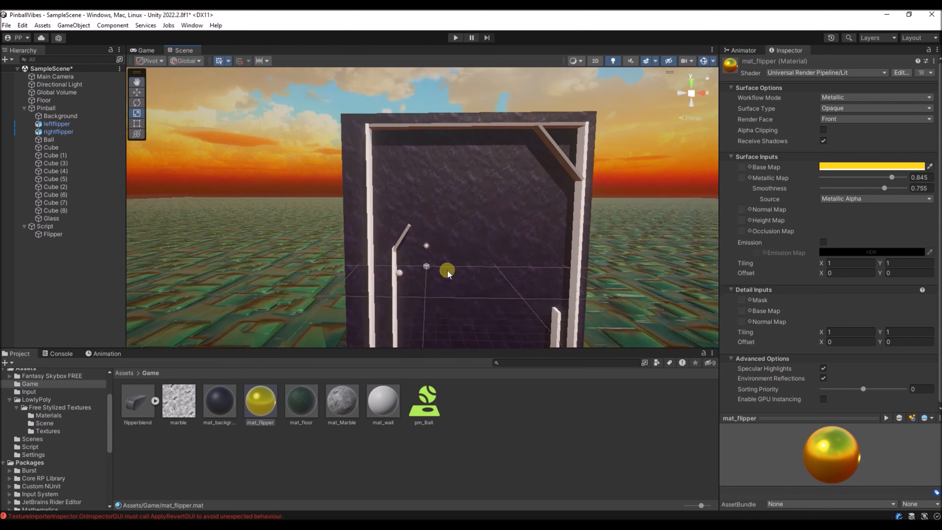
pyautogui.moveTo(380, 405); pyautogui.dragTo(559, 159)
# - Set the mat_wall material's Base Map colour to yellow with HSV 54, 96, 100
pyautogui.press('q')
pyautogui.moveTo(472, 274); pyautogui.dragTo(464, 245, button='right')
pyautogui.click(383, 401)
pyautogui.click(837, 167)
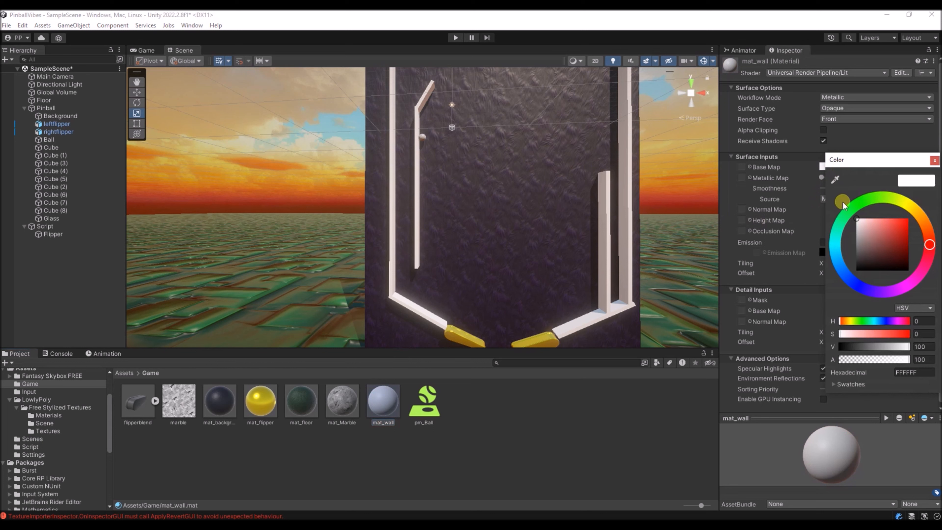
pyautogui.moveTo(891, 228); pyautogui.dragTo(909, 206)
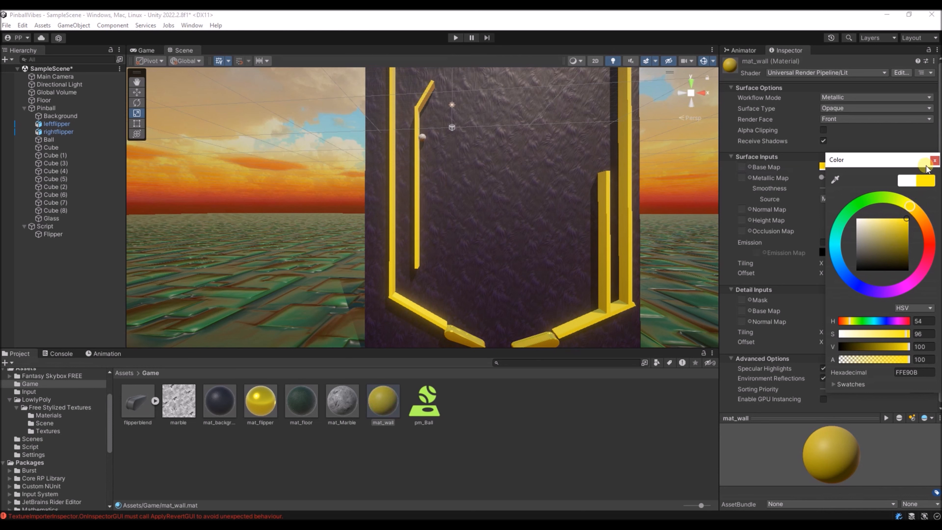
pyautogui.click(935, 160)
# - Set both the Metallic and the Smoothness value of the mat_wall material to 0.923
pyautogui.moveTo(821, 177)
pyautogui.mouseDown()
pyautogui.moveTo(899, 178)
pyautogui.moveTo(878, 188)
pyautogui.moveTo(897, 177)
pyautogui.mouseUp()
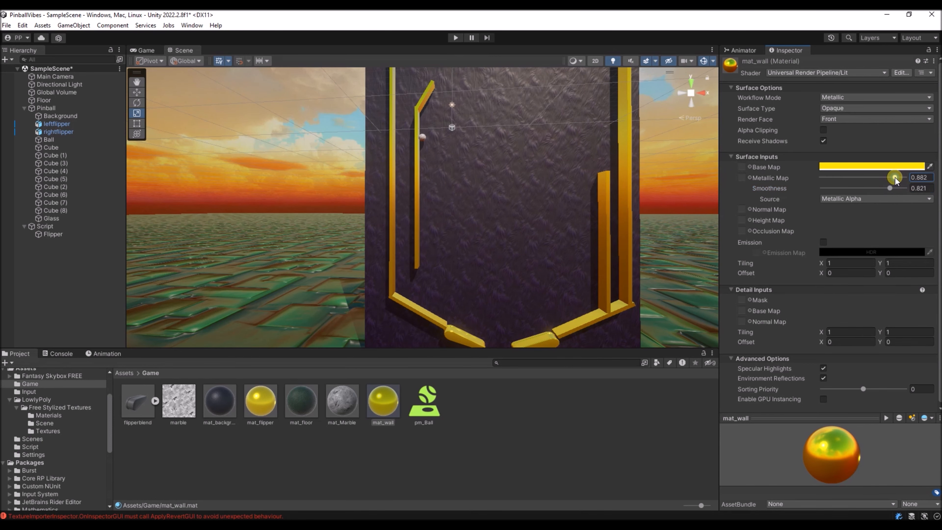
pyautogui.keyDown('alt'); pyautogui.moveTo(638, 207); pyautogui.dragTo(532, 210); pyautogui.keyUp('alt')
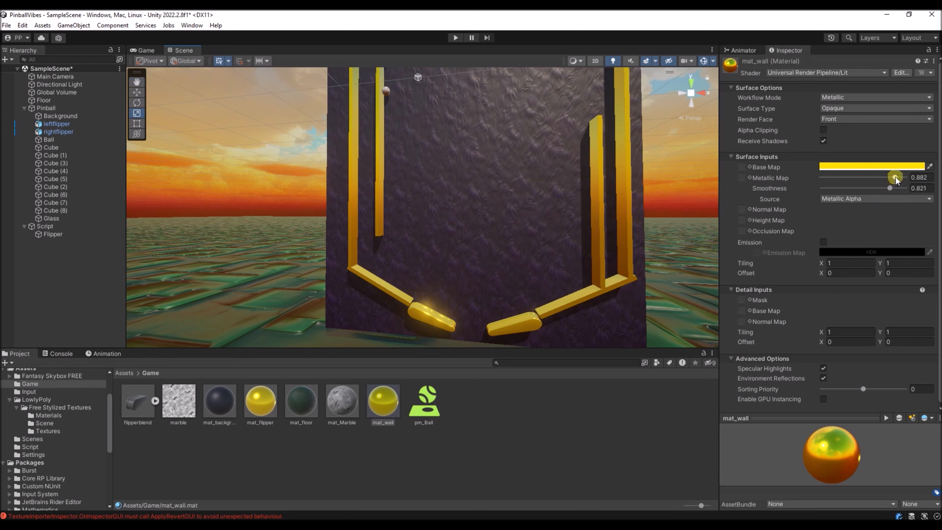
pyautogui.moveTo(896, 177)
pyautogui.mouseDown()
pyautogui.moveTo(890, 188)
pyautogui.moveTo(898, 178)
pyautogui.mouseUp()
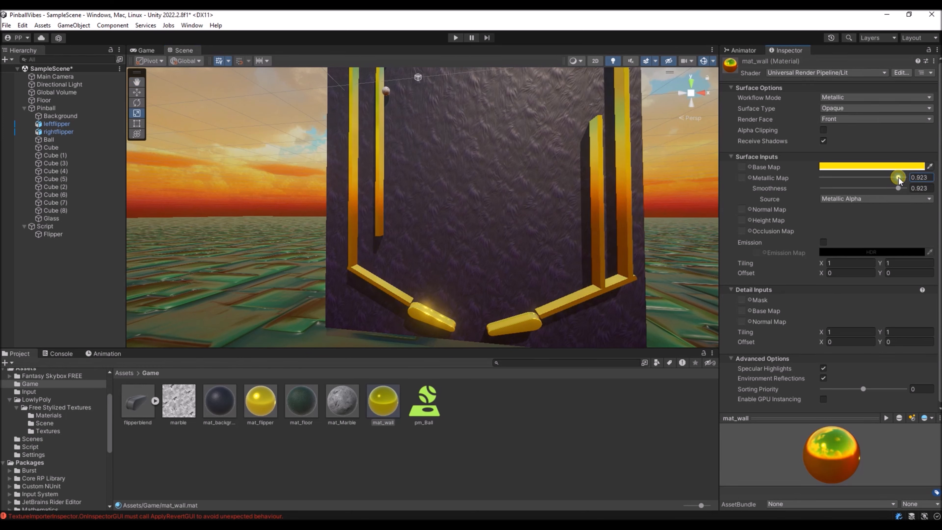
pyautogui.moveTo(538, 155); pyautogui.dragTo(513, 160, button='right')
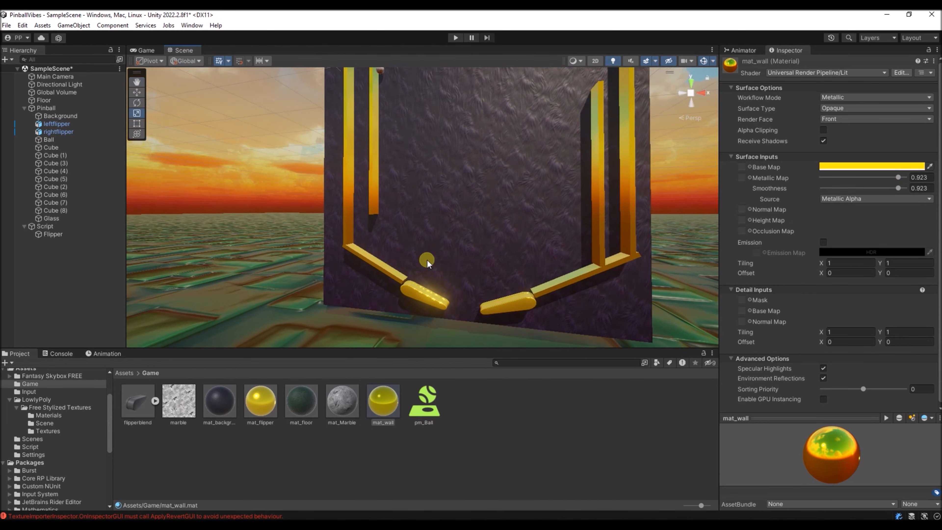
# - Change the mat_flipper material's Base Map colour to orange
pyautogui.click(261, 407)
pyautogui.click(872, 166)
pyautogui.click(482, 193)
# - Tint the ball's mat_Marble material by setting its Base Map colour to blue, hex 478CFF
pyautogui.scroll(5, 452, 215)
pyautogui.keyDown('alt'); pyautogui.moveTo(452, 218); pyautogui.dragTo(430, 180); pyautogui.keyUp('alt')
pyautogui.click(443, 178)
pyautogui.keyDown('alt'); pyautogui.moveTo(463, 211); pyautogui.dragTo(547, 281); pyautogui.keyUp('alt')
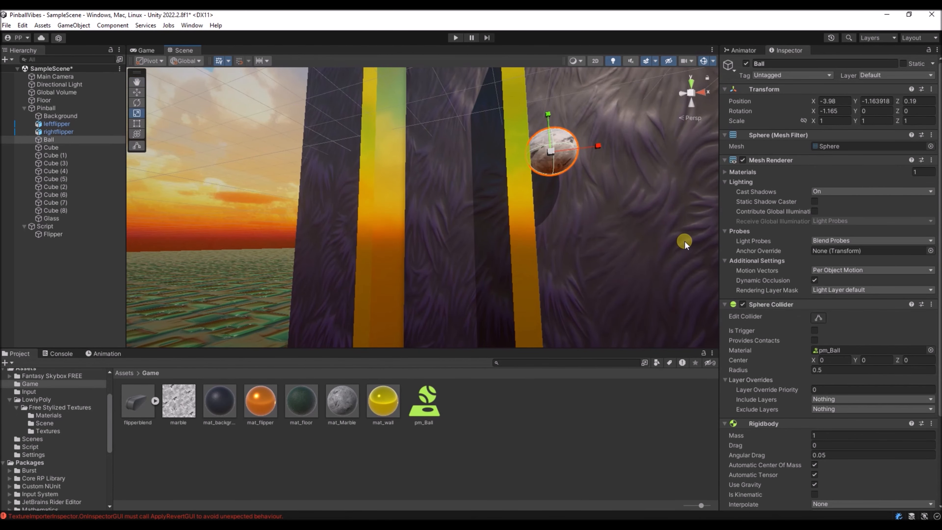
pyautogui.click(340, 403)
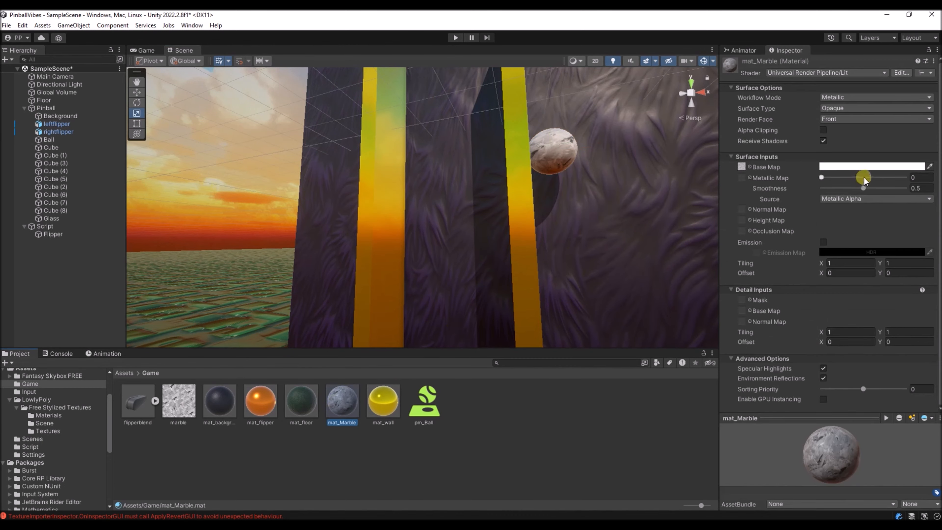
pyautogui.click(870, 167)
pyautogui.moveTo(855, 276); pyautogui.dragTo(848, 276)
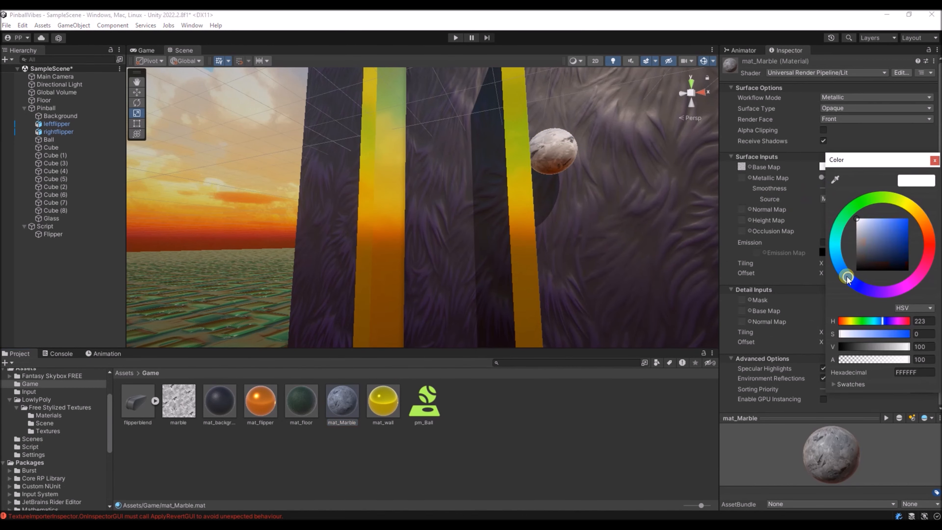
pyautogui.moveTo(870, 234); pyautogui.dragTo(895, 217)
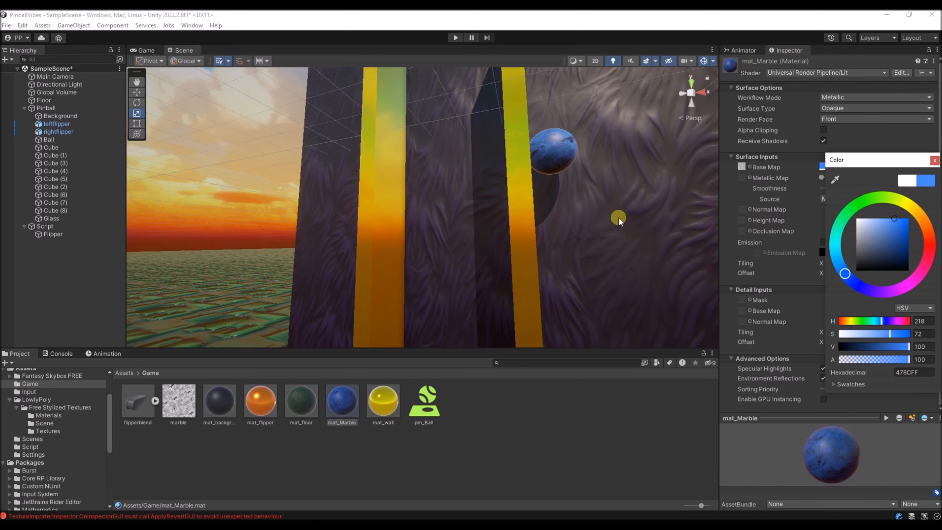
pyautogui.press('s')
pyautogui.moveTo(619, 218); pyautogui.dragTo(671, 246, button='right')
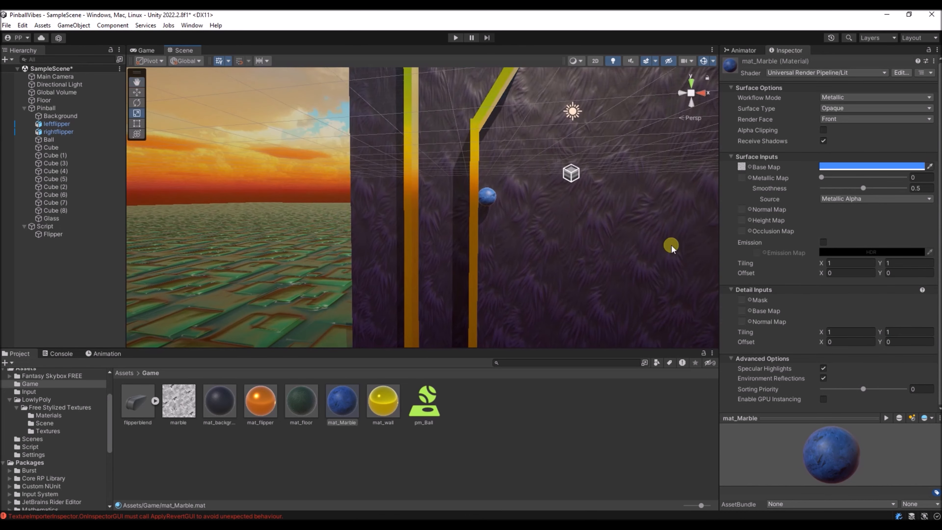
# - Change the mat_Marble material's Base Map colour to a light cyan blue
pyautogui.click(837, 169)
pyautogui.moveTo(856, 242); pyautogui.dragTo(837, 255)
pyautogui.press('s')
pyautogui.moveTo(518, 243); pyautogui.dragTo(510, 223, button='right')
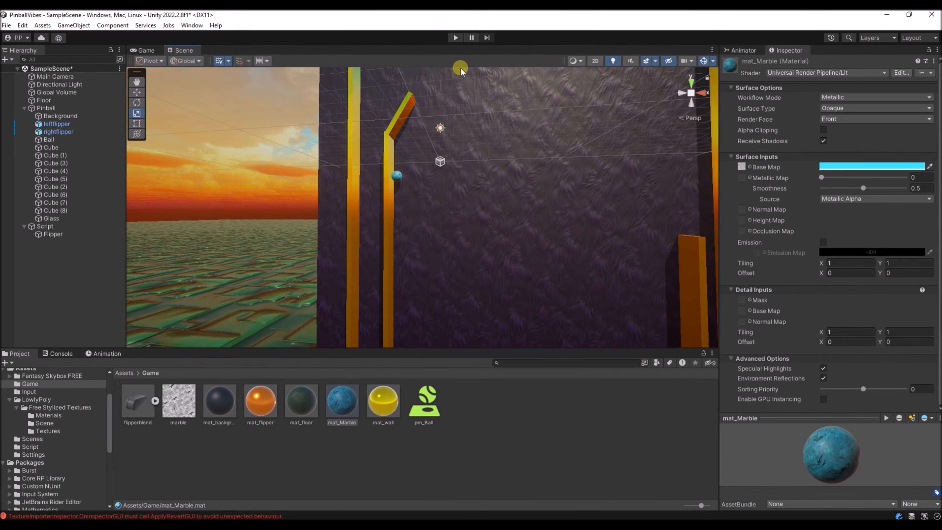
# - Play-test the pinball table with its recoloured materials and stop Play mode
pyautogui.click(458, 38)
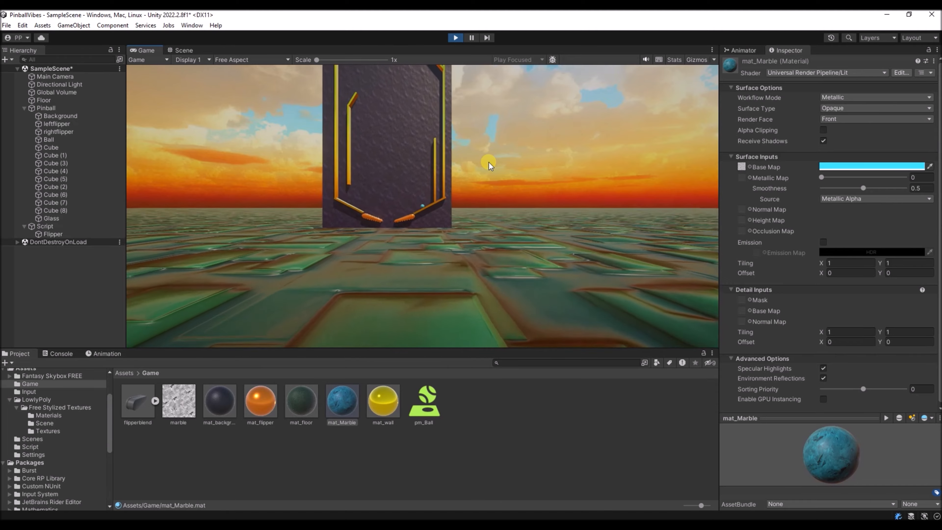
pyautogui.click(456, 38)
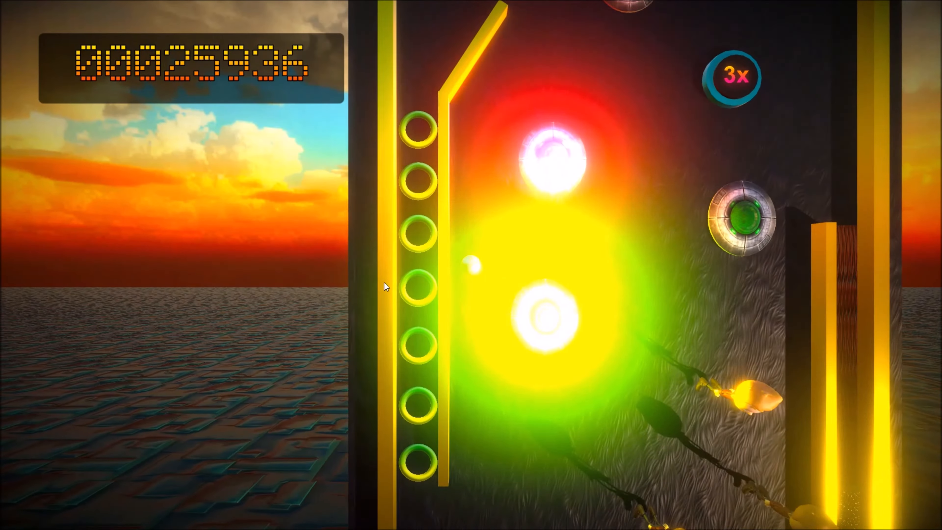